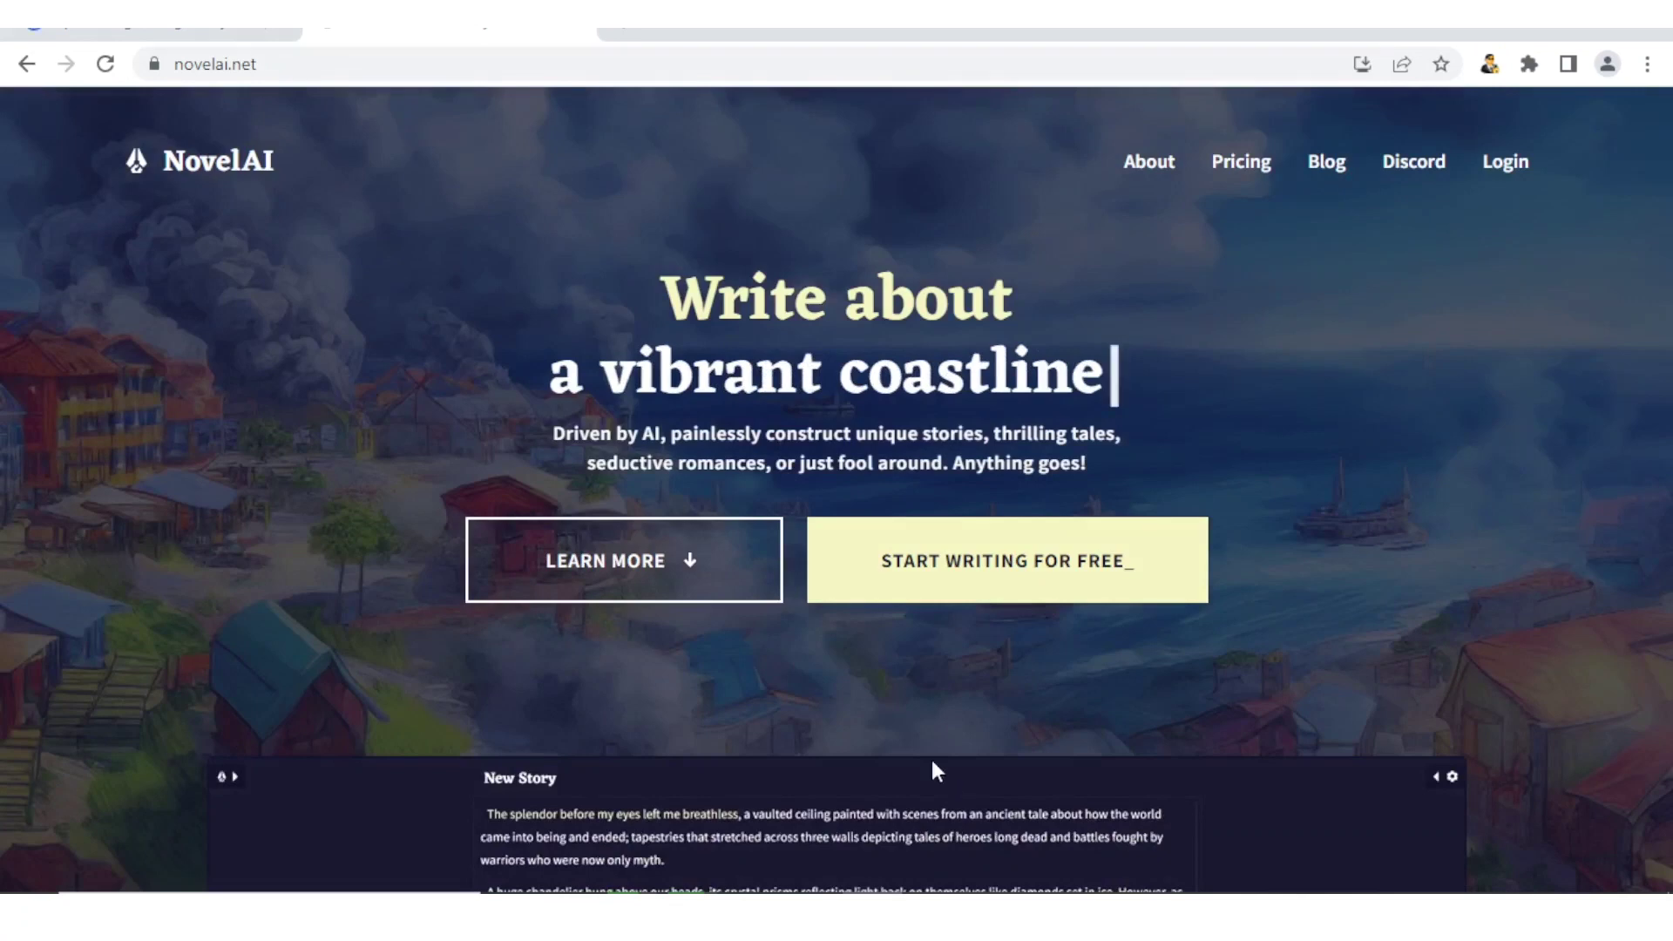
# Scroll up and down the NovelAI home page to browse its content.
pyautogui.scroll(-1, 933, 761)
pyautogui.scroll(1, 933, 760)
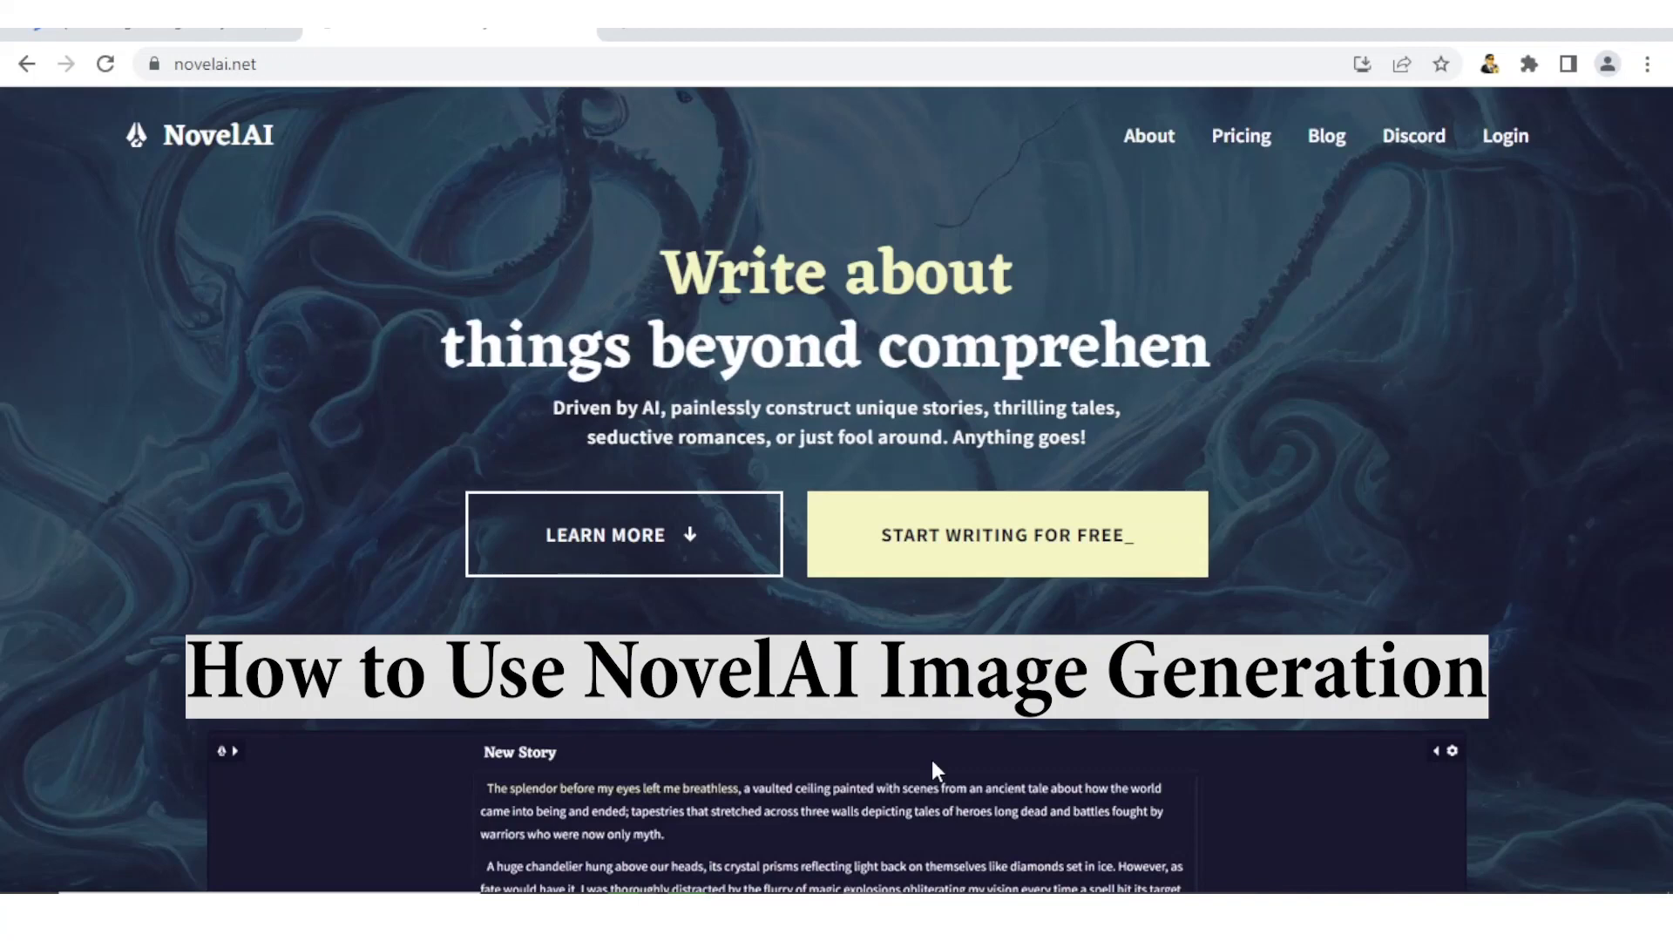
pyautogui.scroll(-1, 932, 760)
pyautogui.scroll(1, 932, 760)
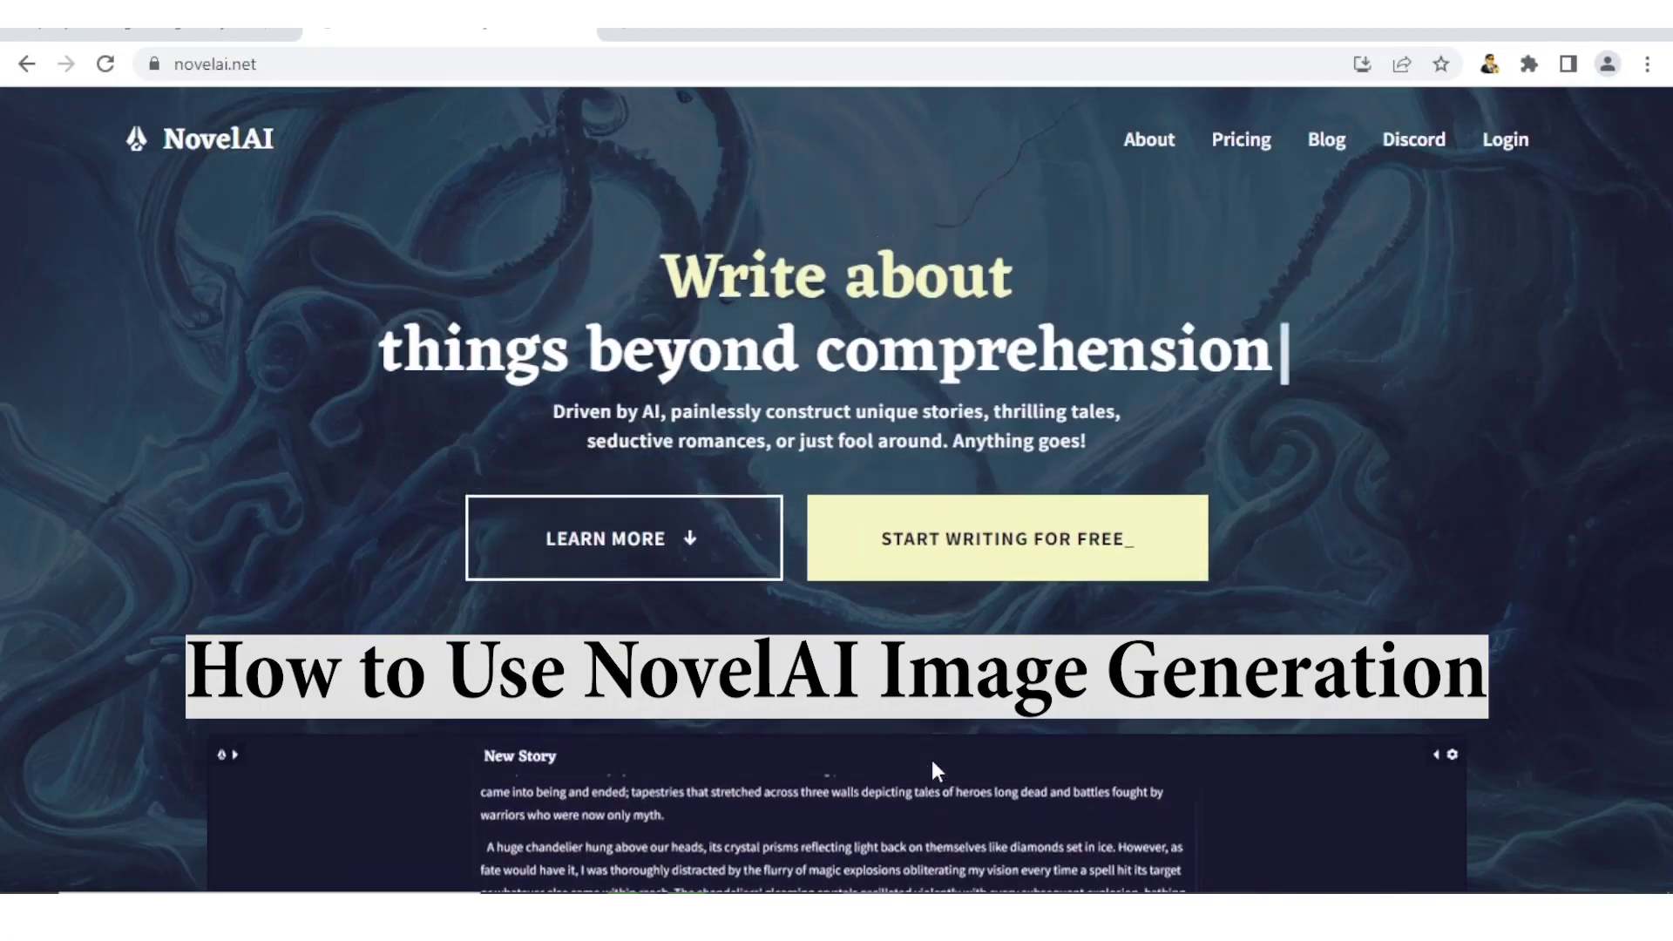
pyautogui.scroll(-2, 932, 760)
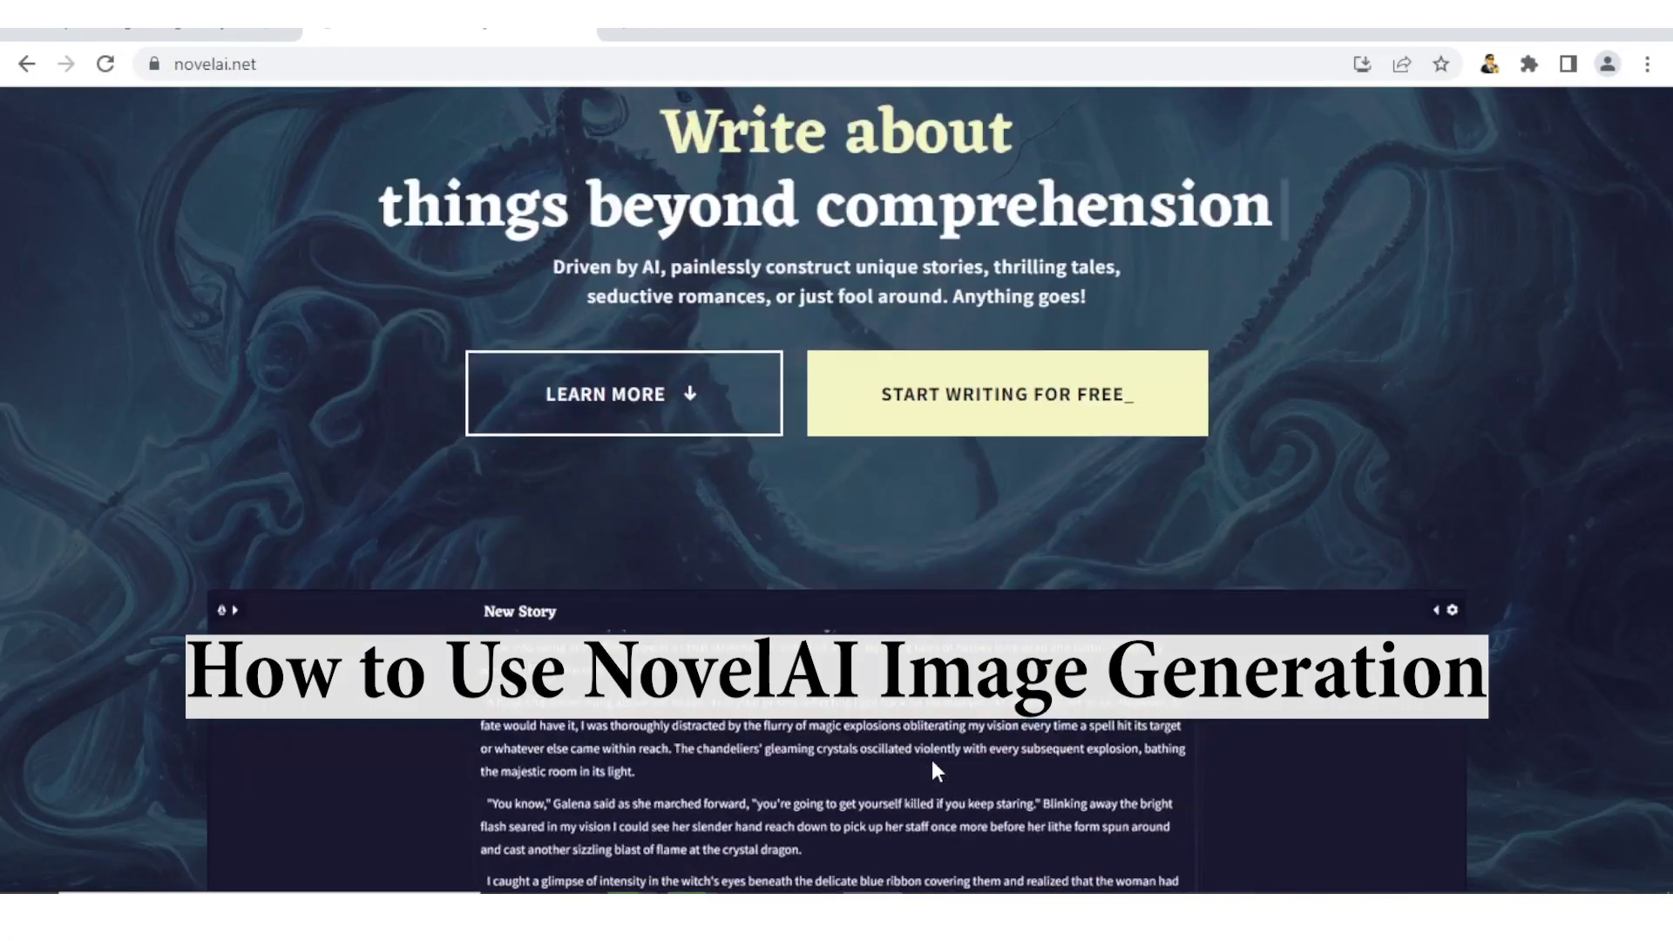
pyautogui.scroll(1, 932, 760)
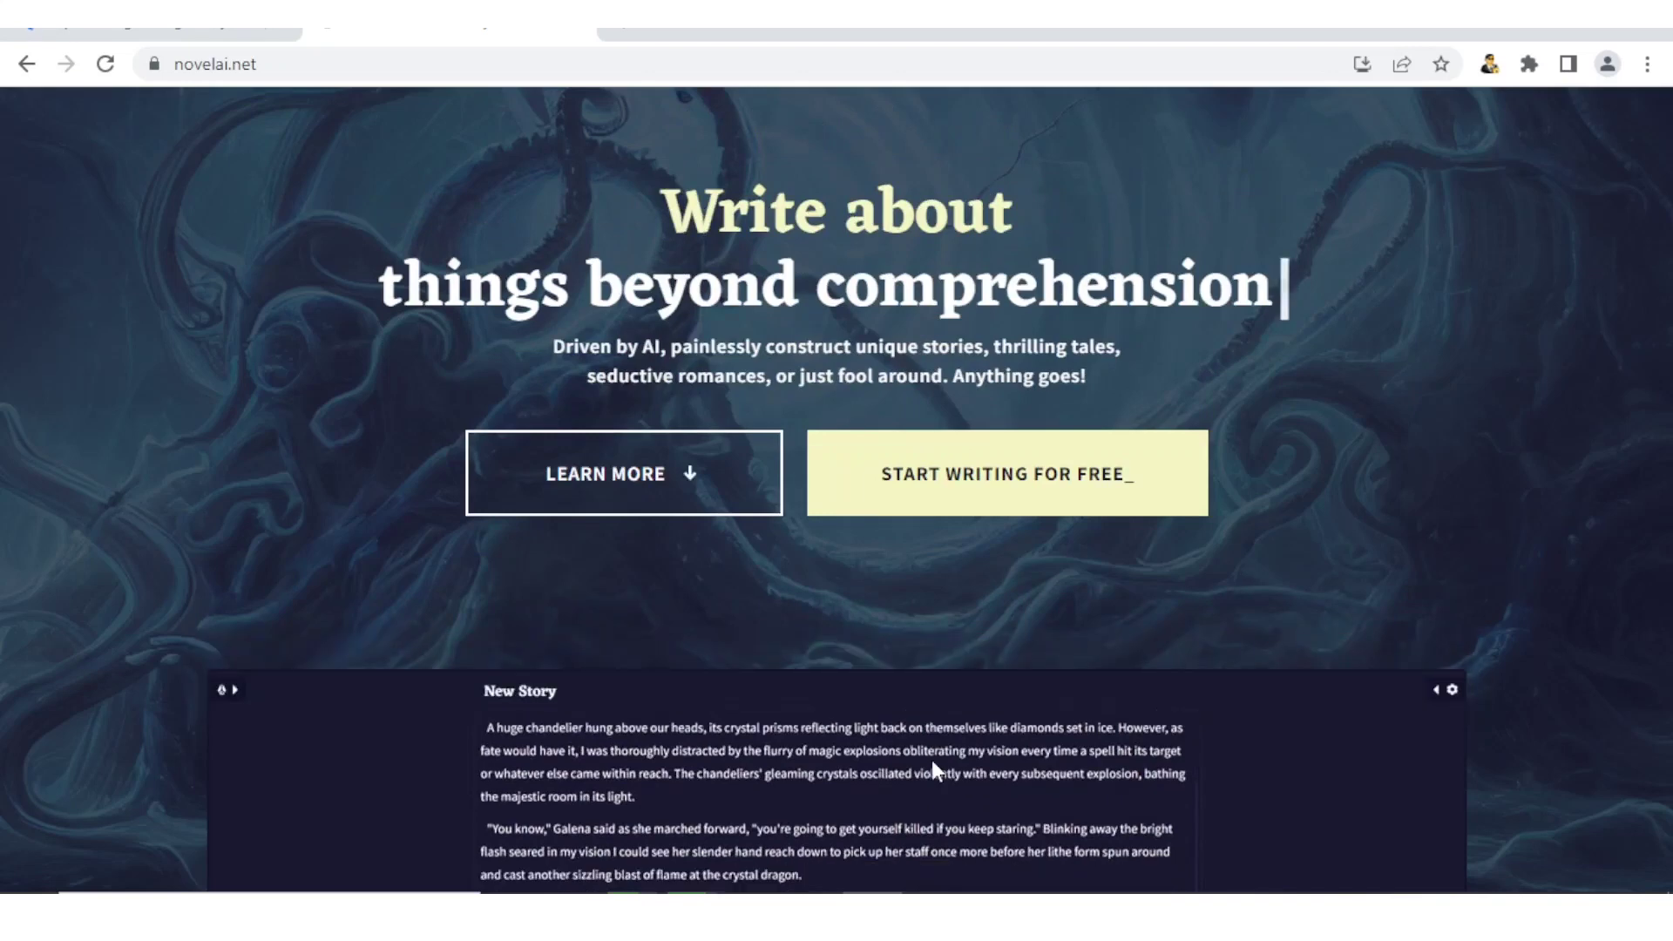
pyautogui.scroll(-1, 933, 760)
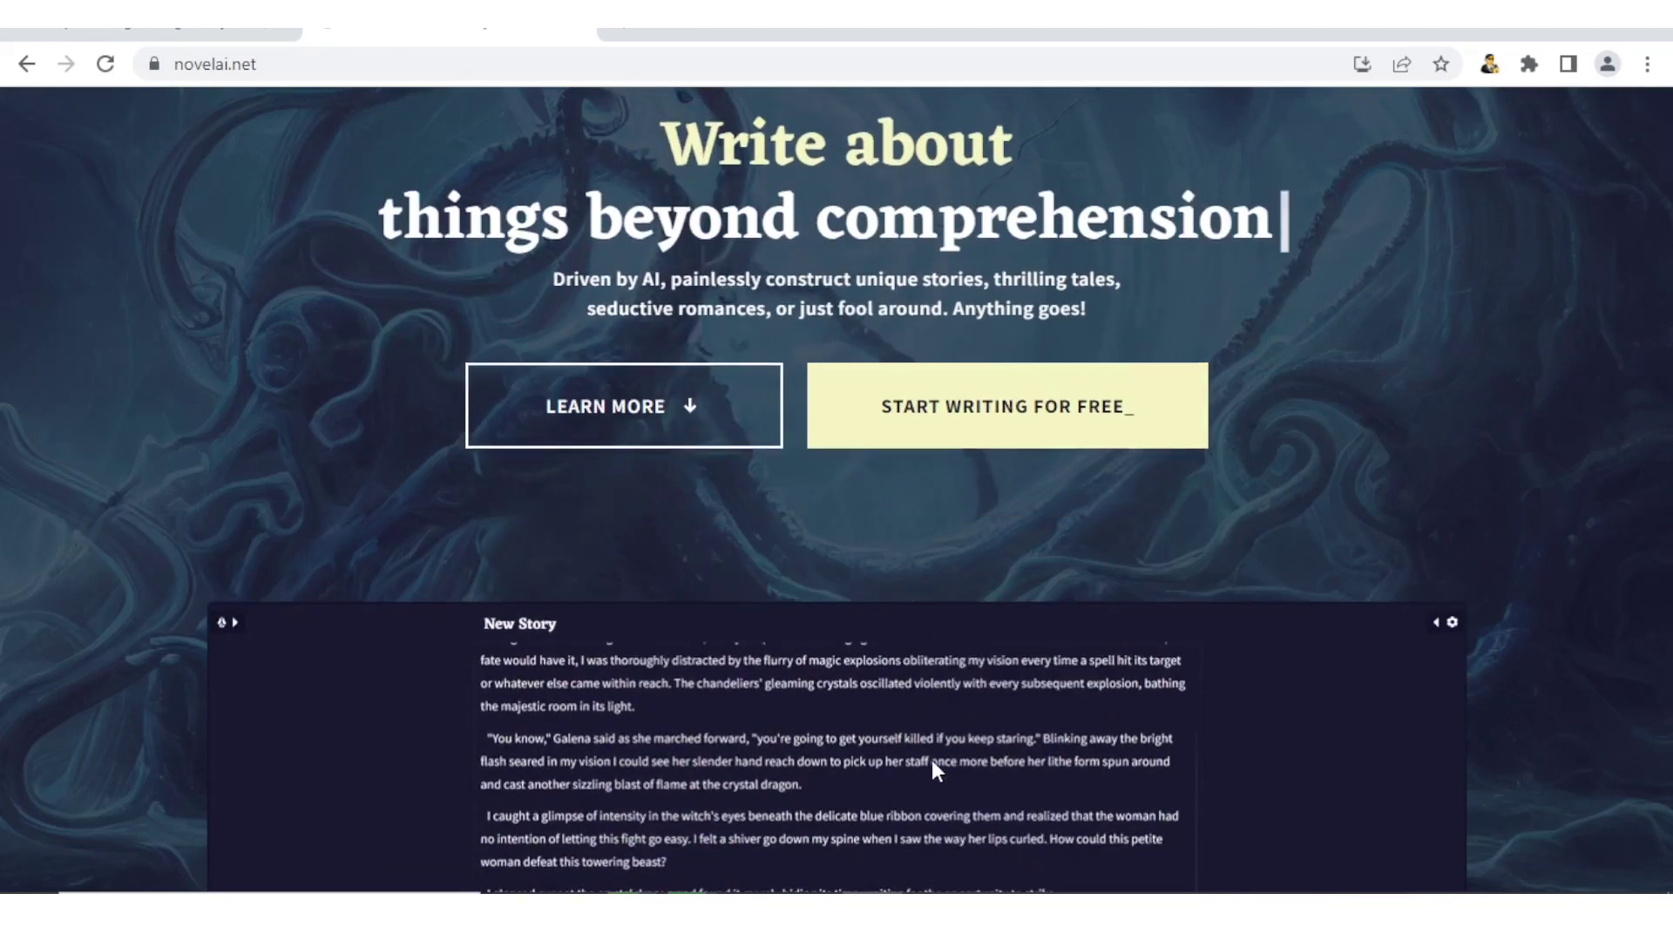
pyautogui.scroll(1, 932, 760)
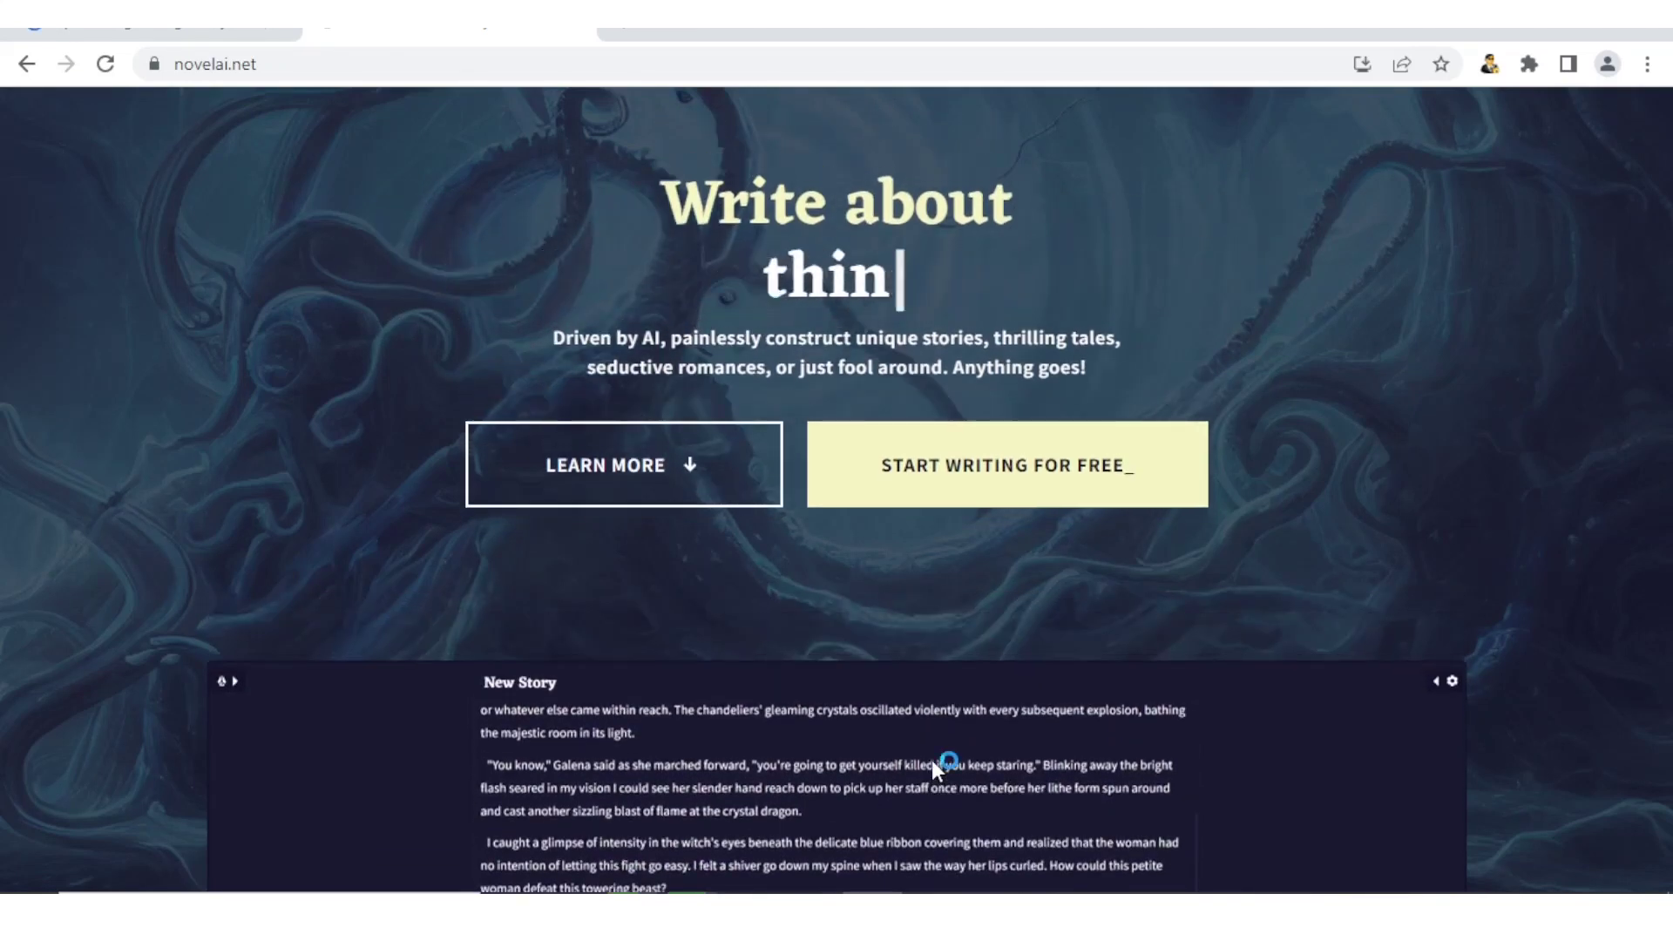
pyautogui.scroll(1, 932, 760)
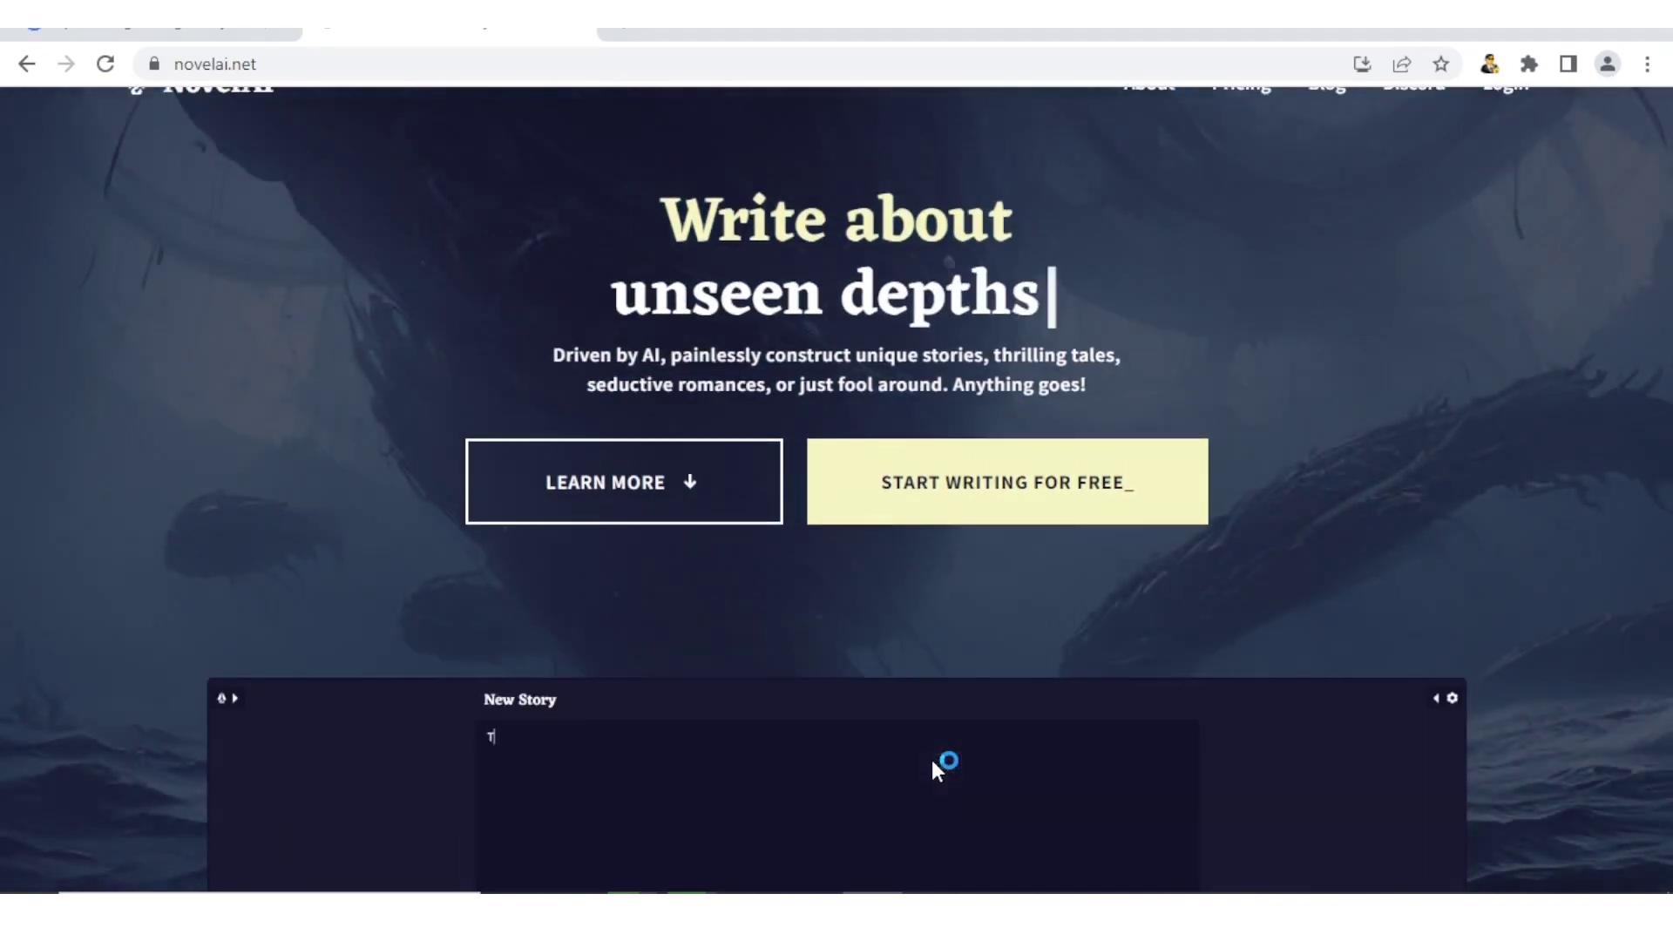
pyautogui.scroll(-3, 932, 760)
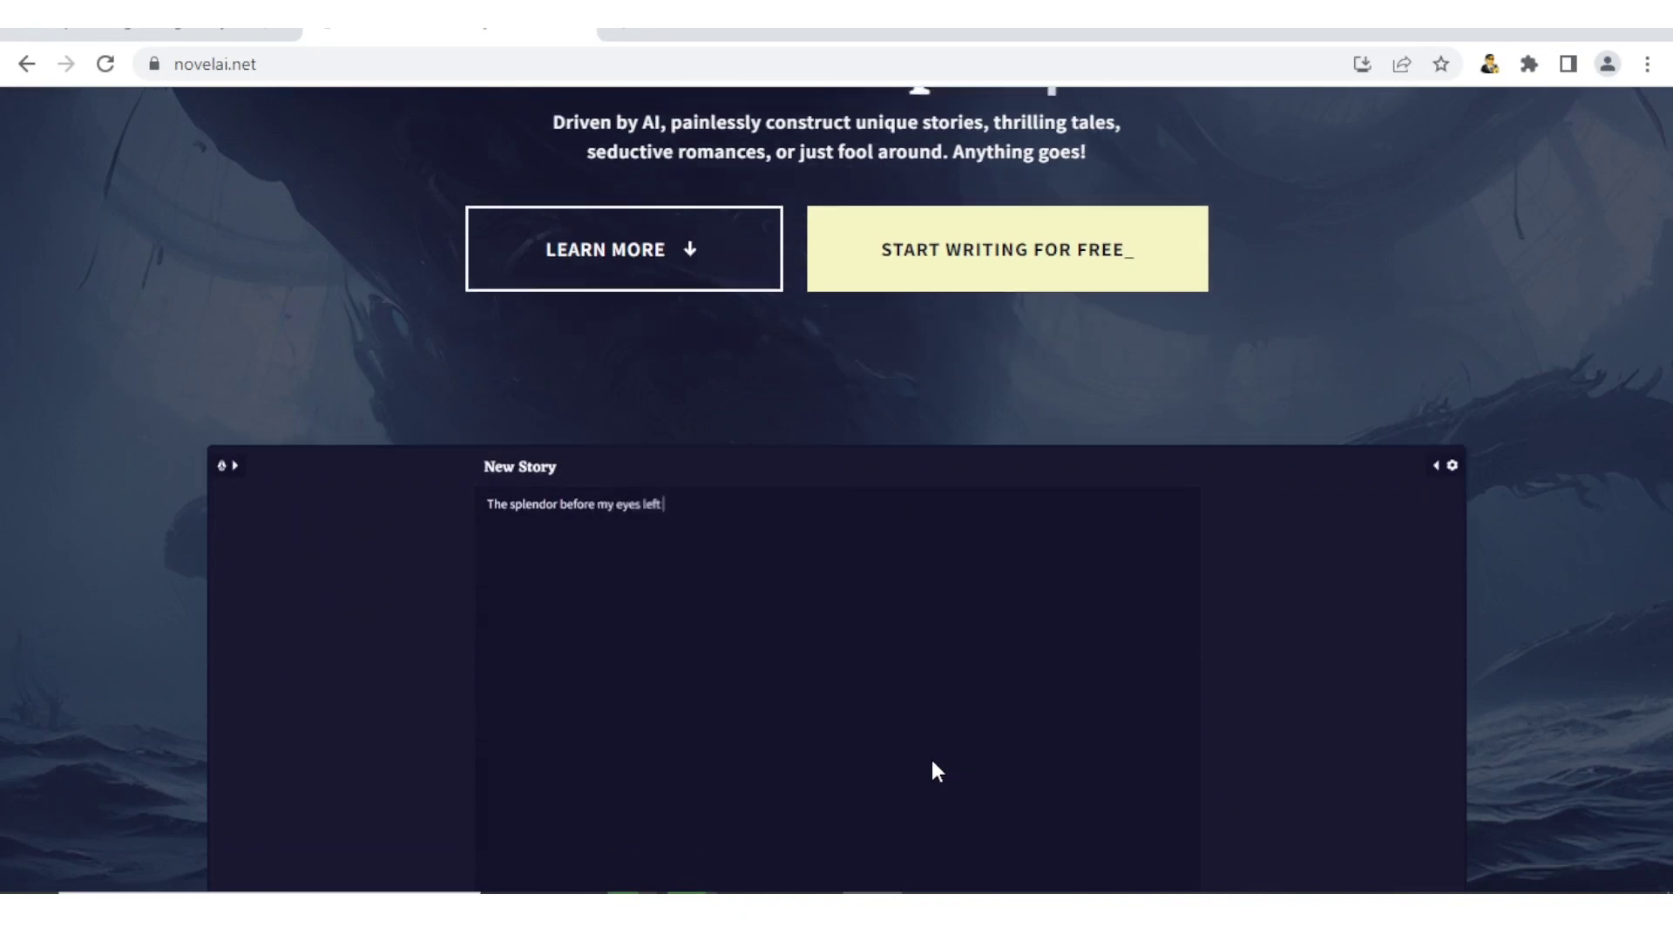
pyautogui.scroll(1, 933, 760)
pyautogui.scroll(1, 933, 760)
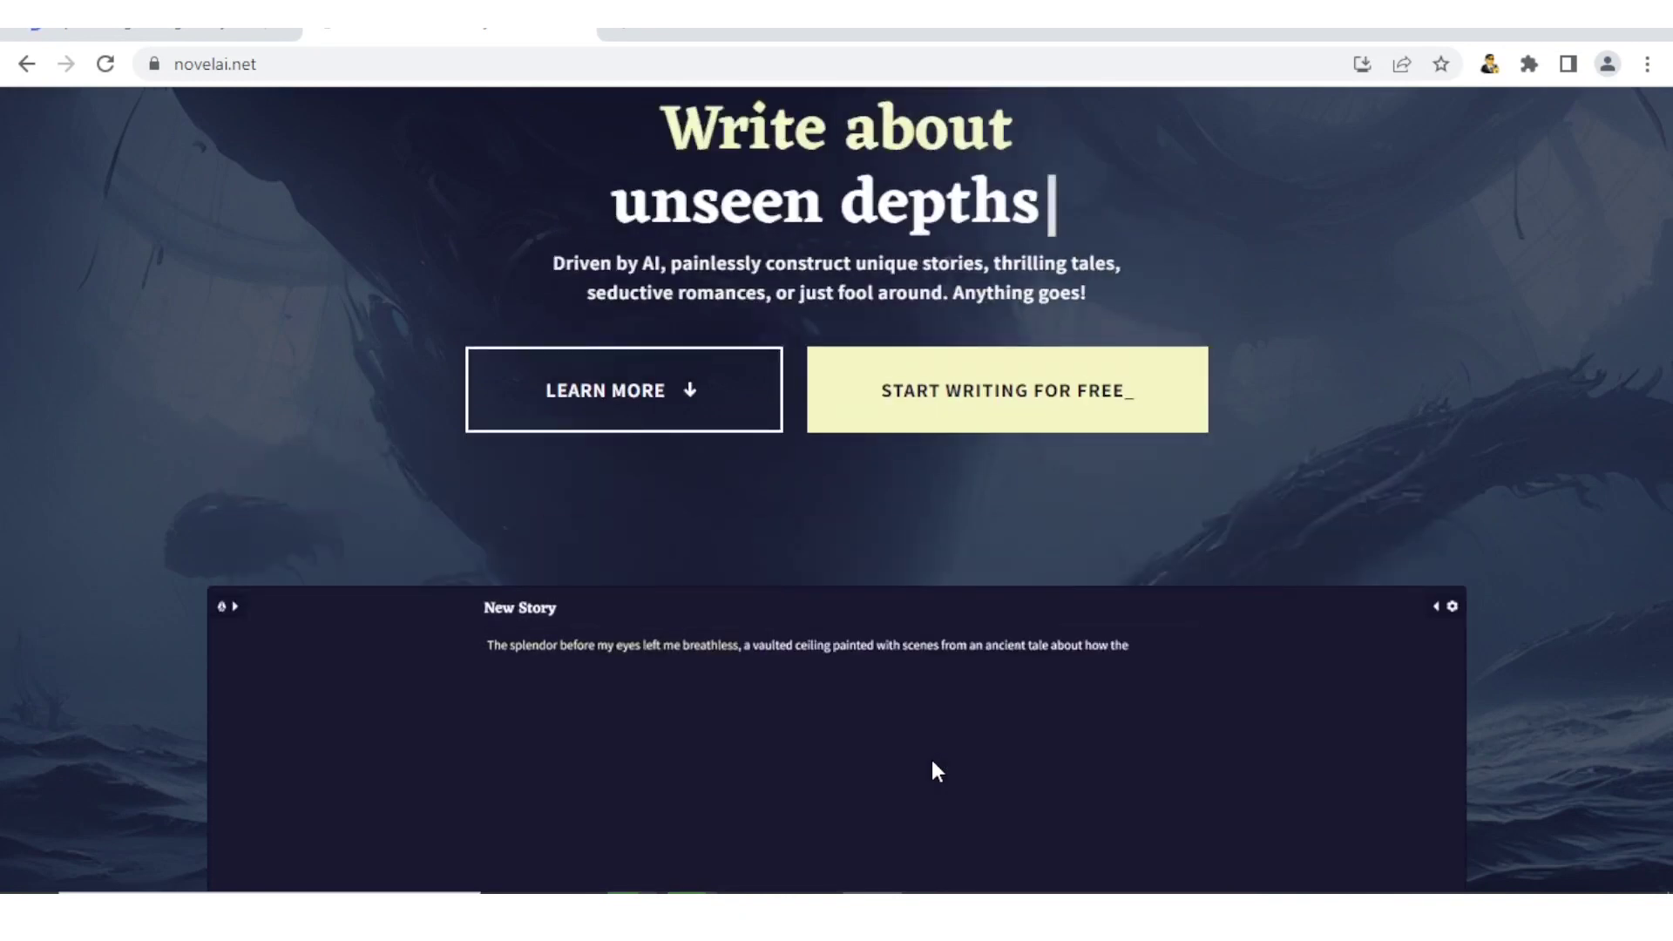
pyautogui.scroll(2, 933, 760)
pyautogui.scroll(1, 932, 755)
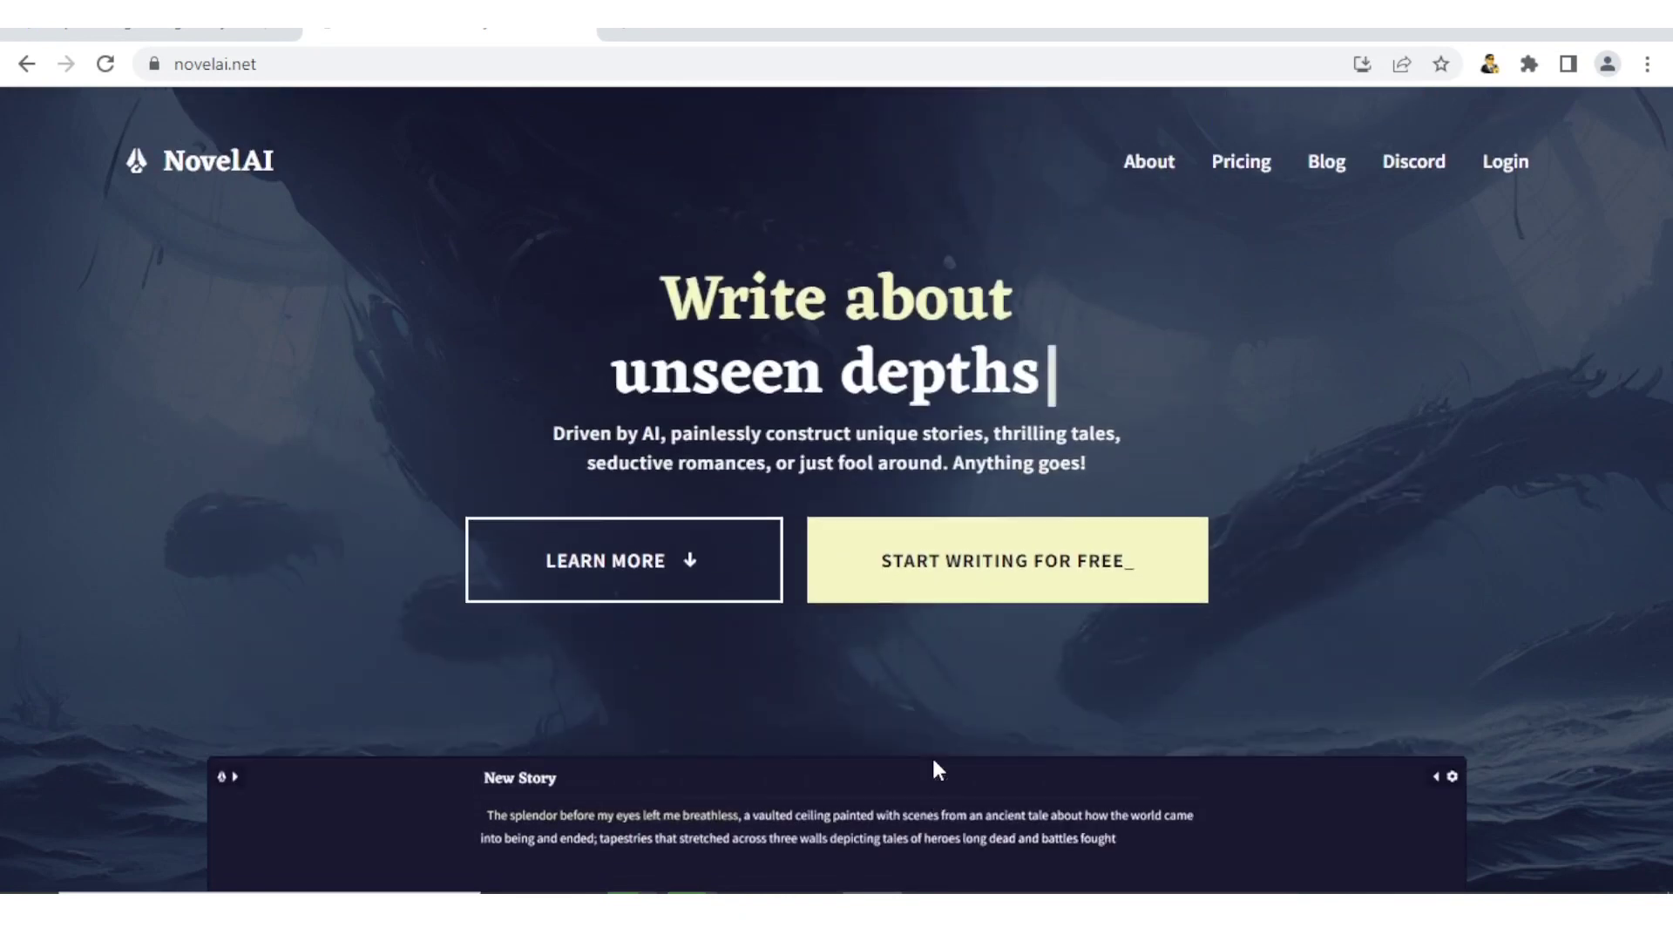
# Review the Paper trial, Tablet $10, Scroll $15 and Opus $25 pricing tiers.
pyautogui.click(1243, 171)
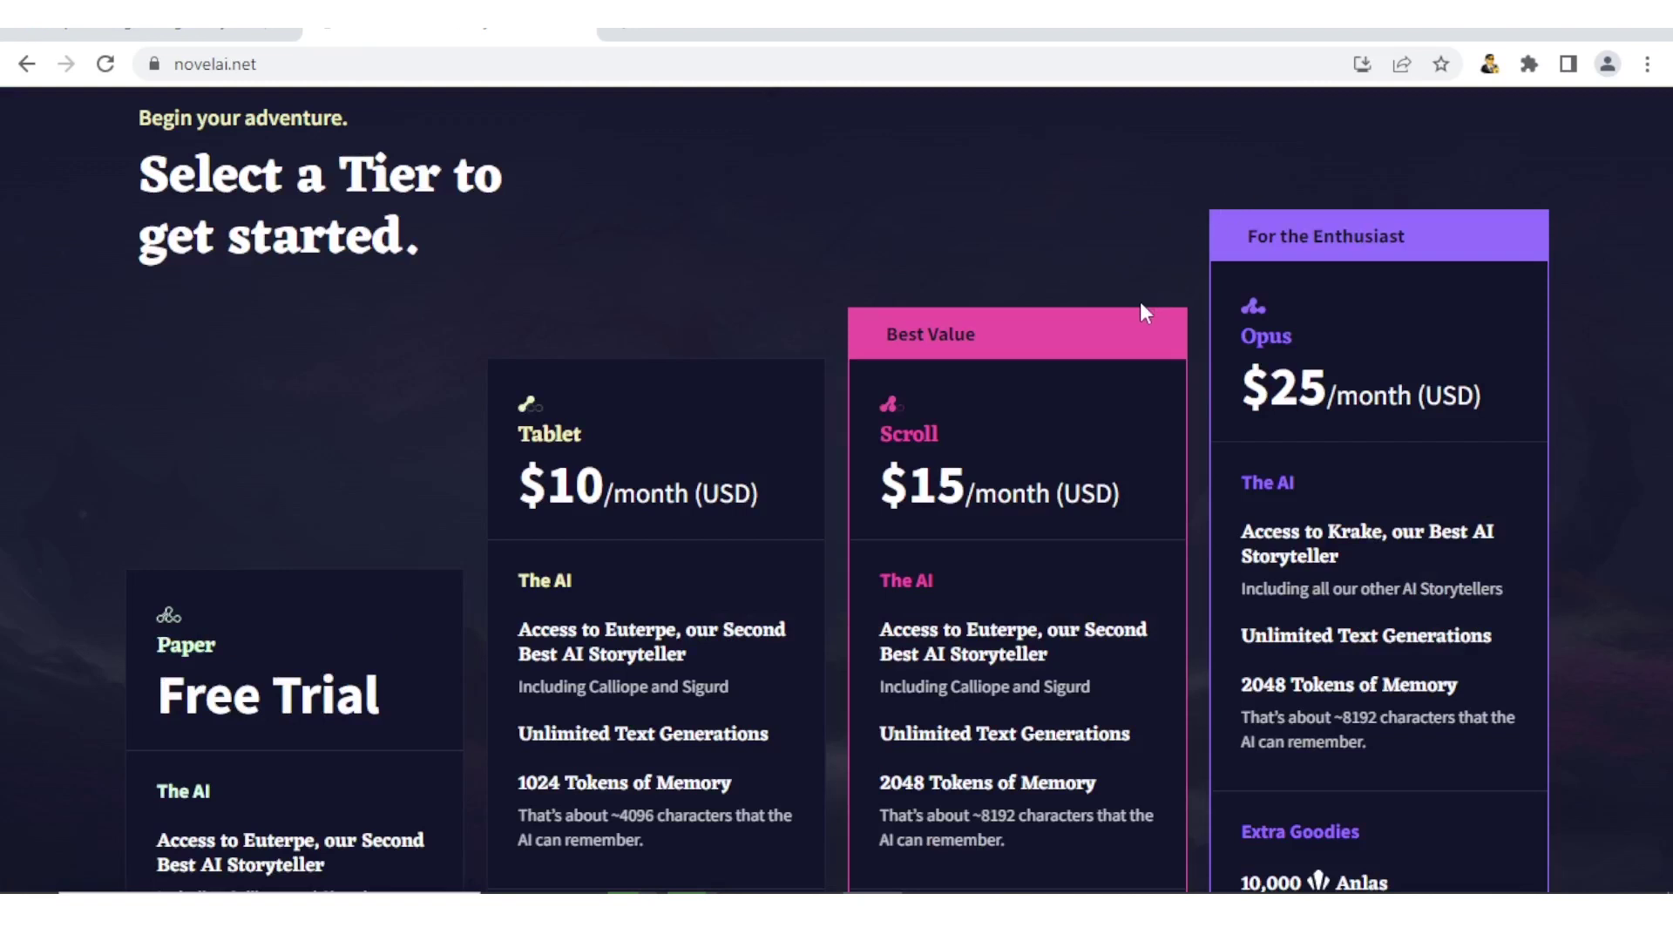
pyautogui.scroll(-1, 1140, 301)
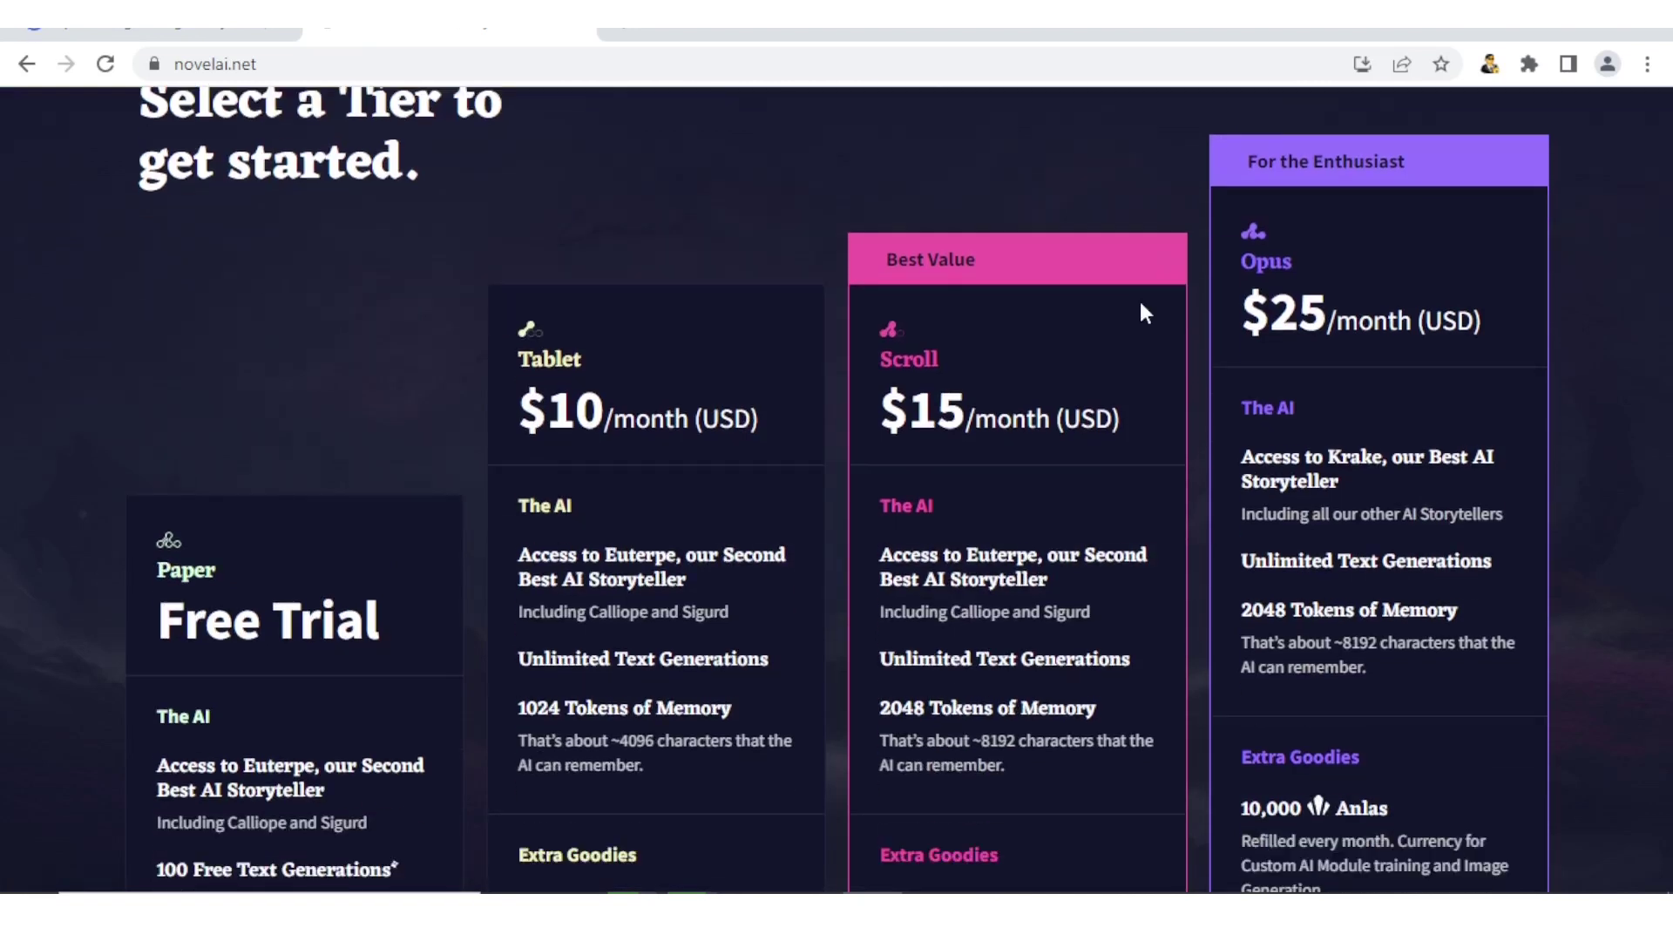
pyautogui.scroll(1, 1140, 302)
pyautogui.scroll(-2, 1140, 302)
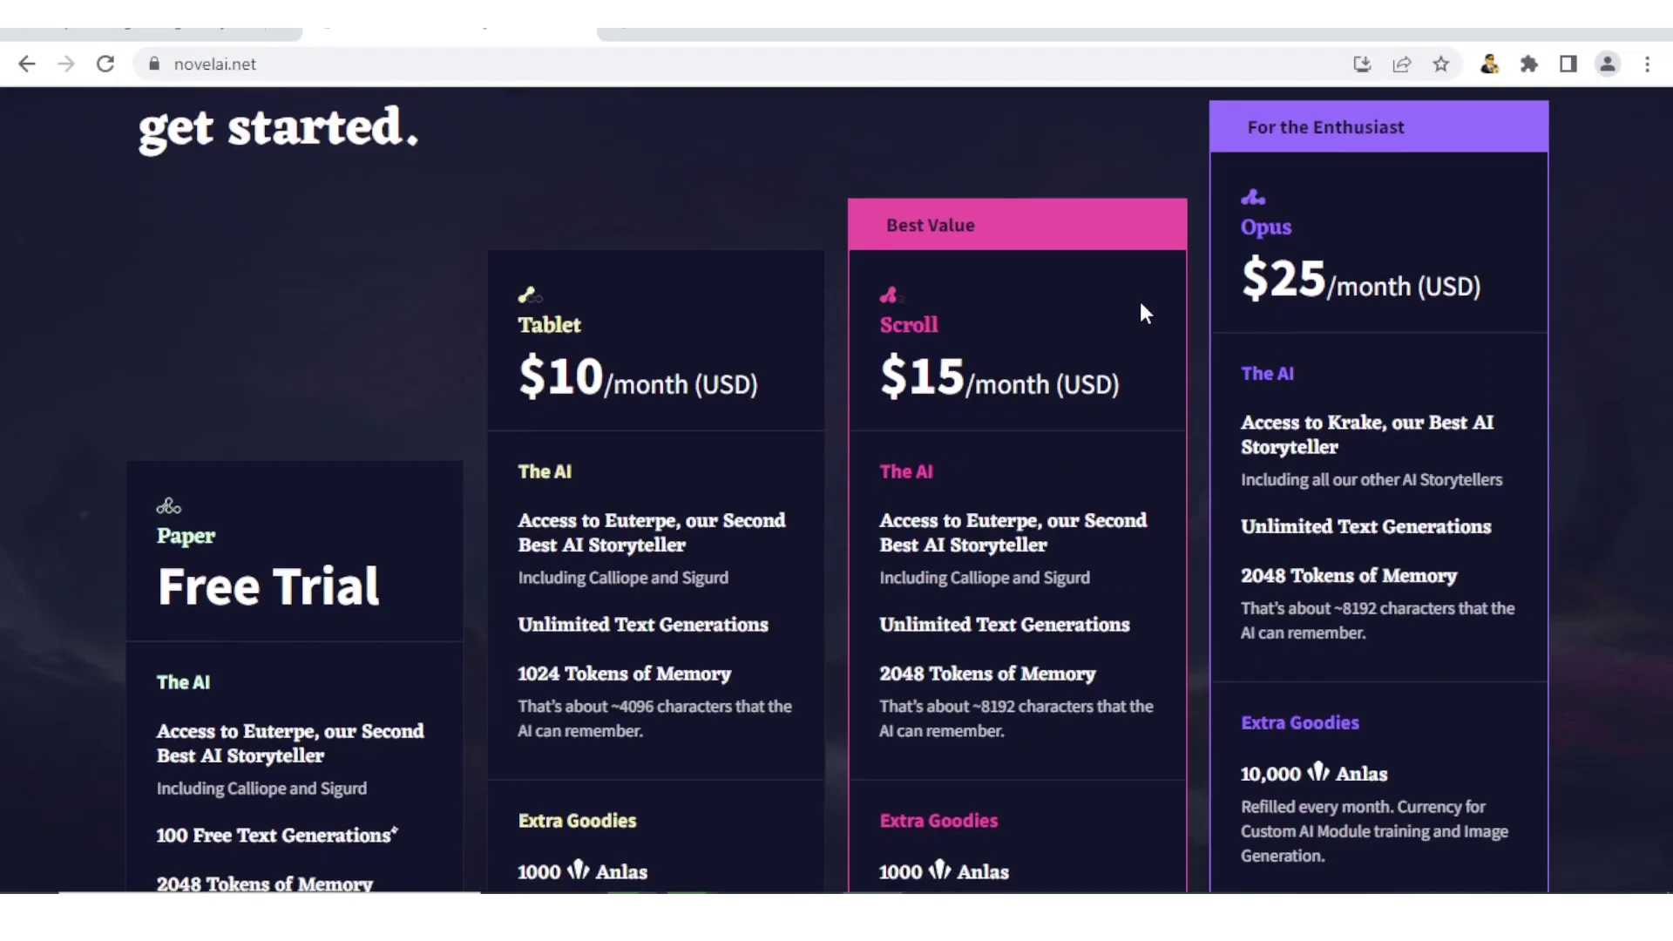
pyautogui.scroll(-1, 1140, 302)
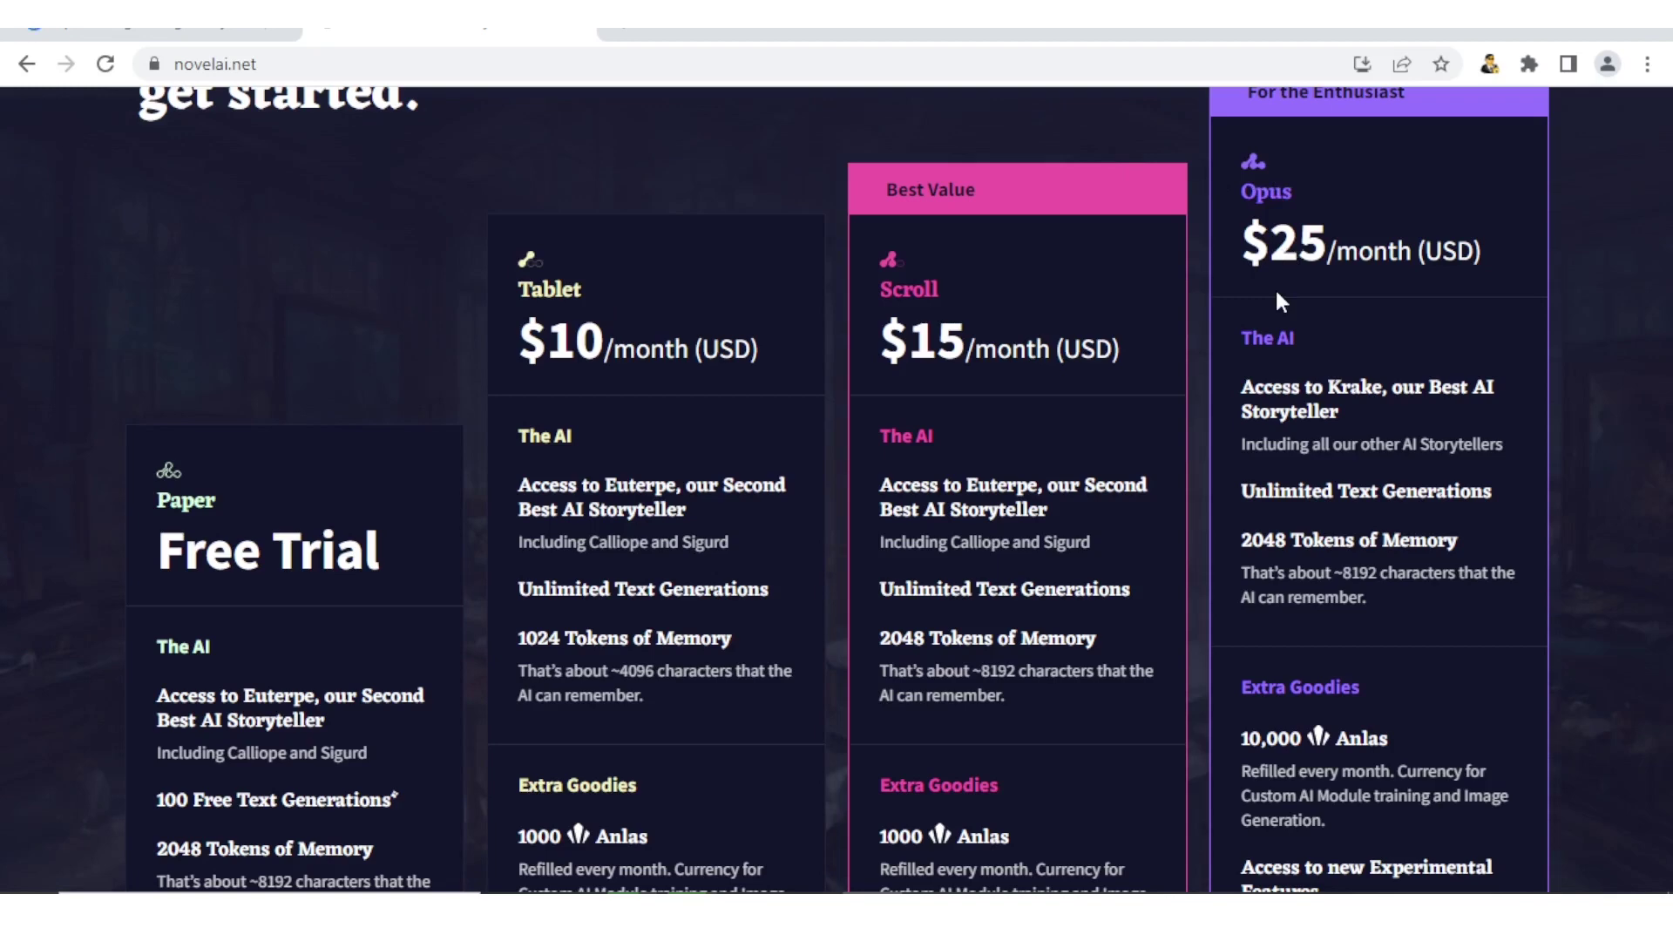
pyautogui.scroll(-2, 1277, 293)
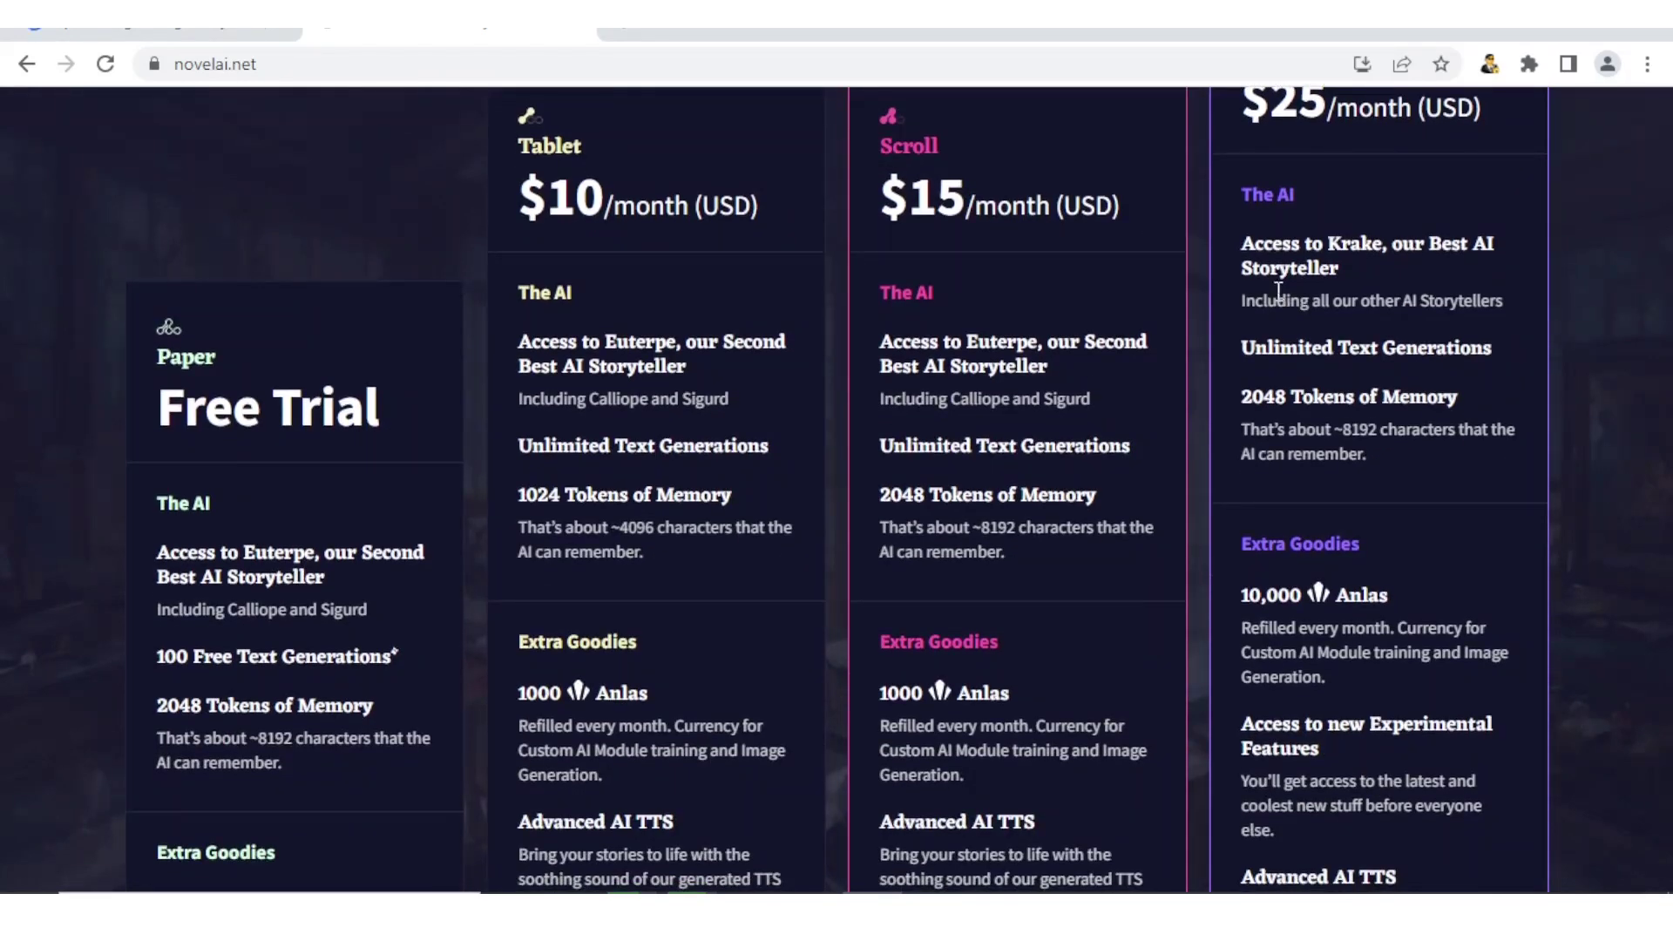
pyautogui.scroll(-4, 1278, 290)
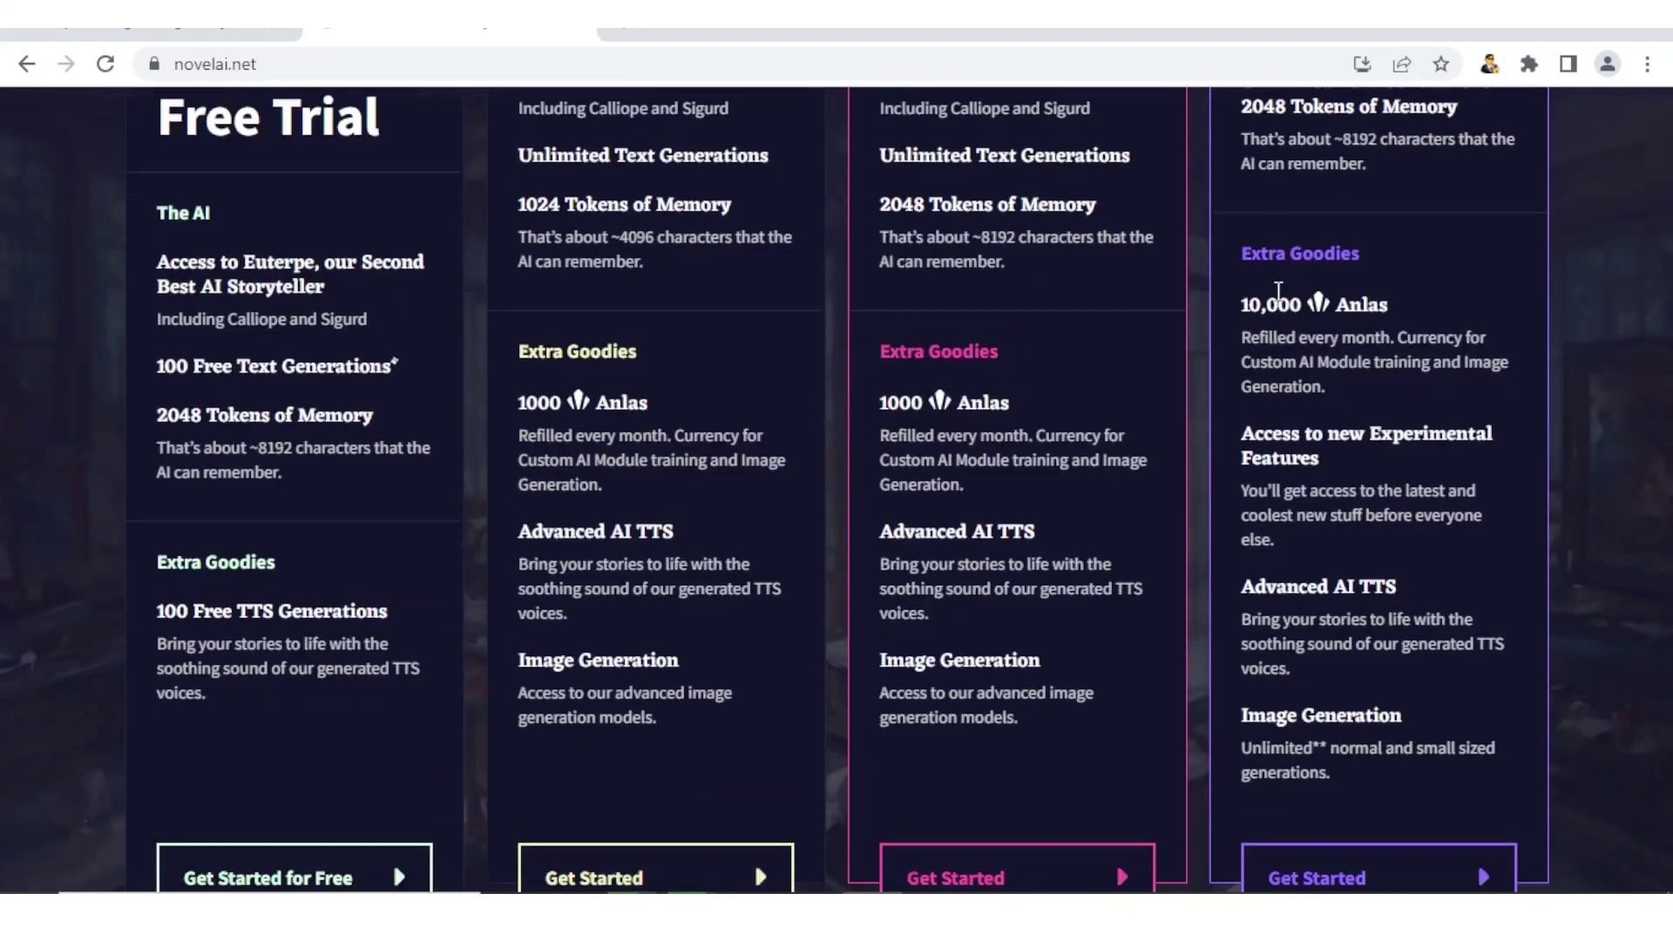
pyautogui.scroll(-1, 1278, 291)
pyautogui.scroll(4, 1278, 290)
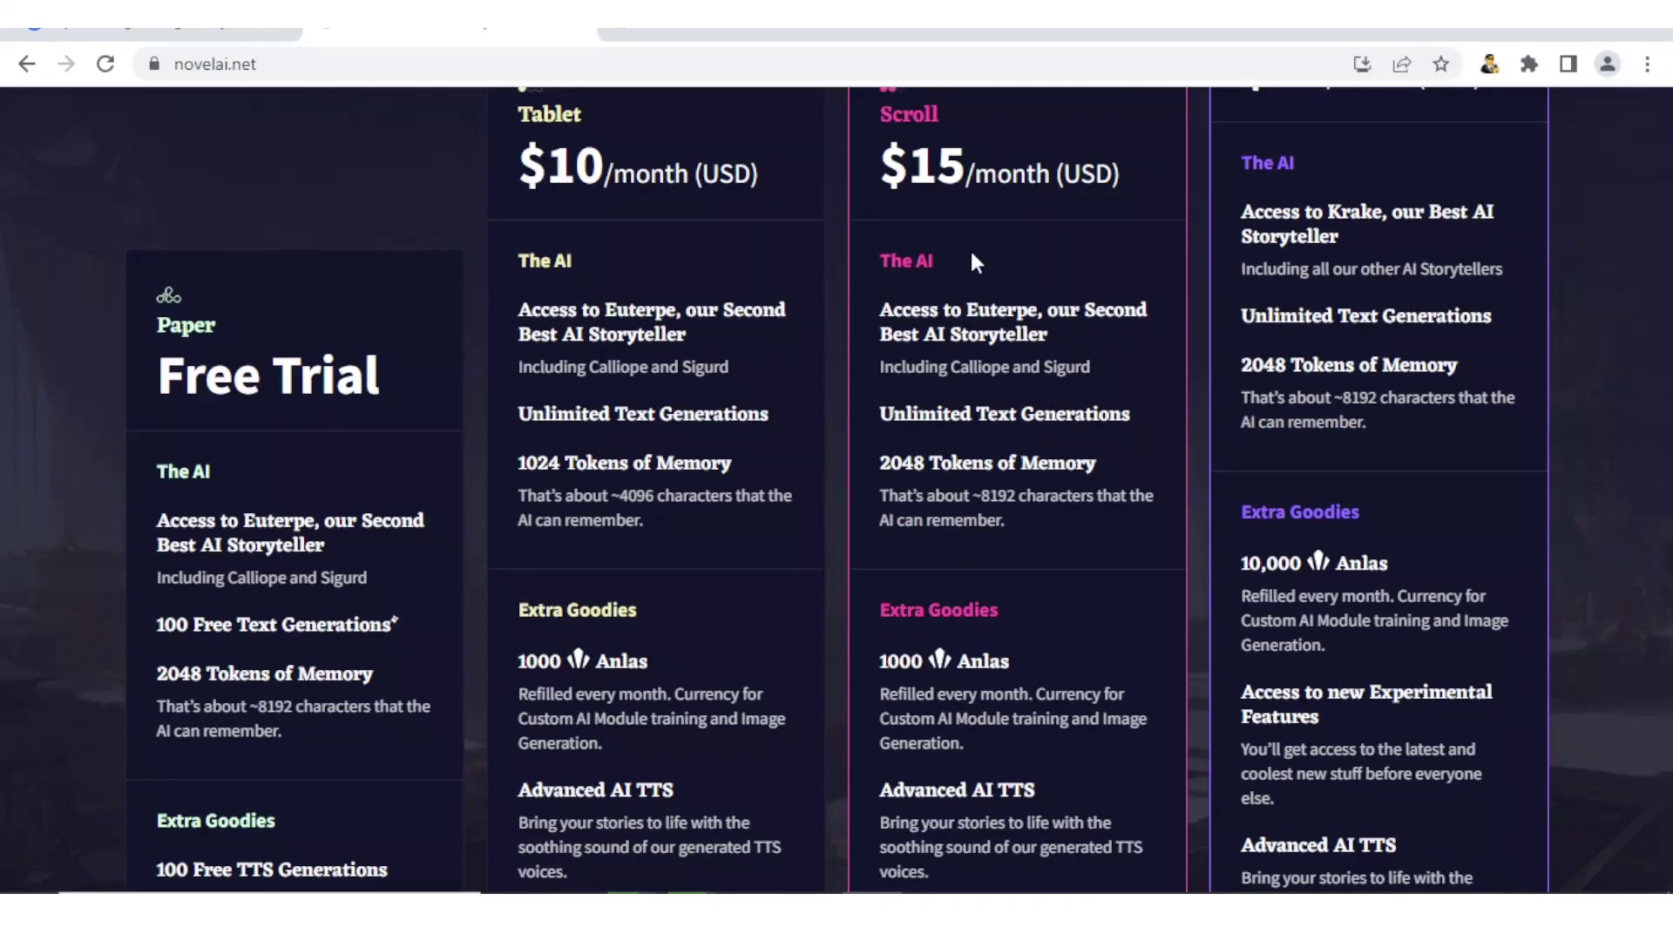
# Log in to the NovelAI account to reach the Dashboard with its saved stories.
pyautogui.scroll(-10, 1498, 356)
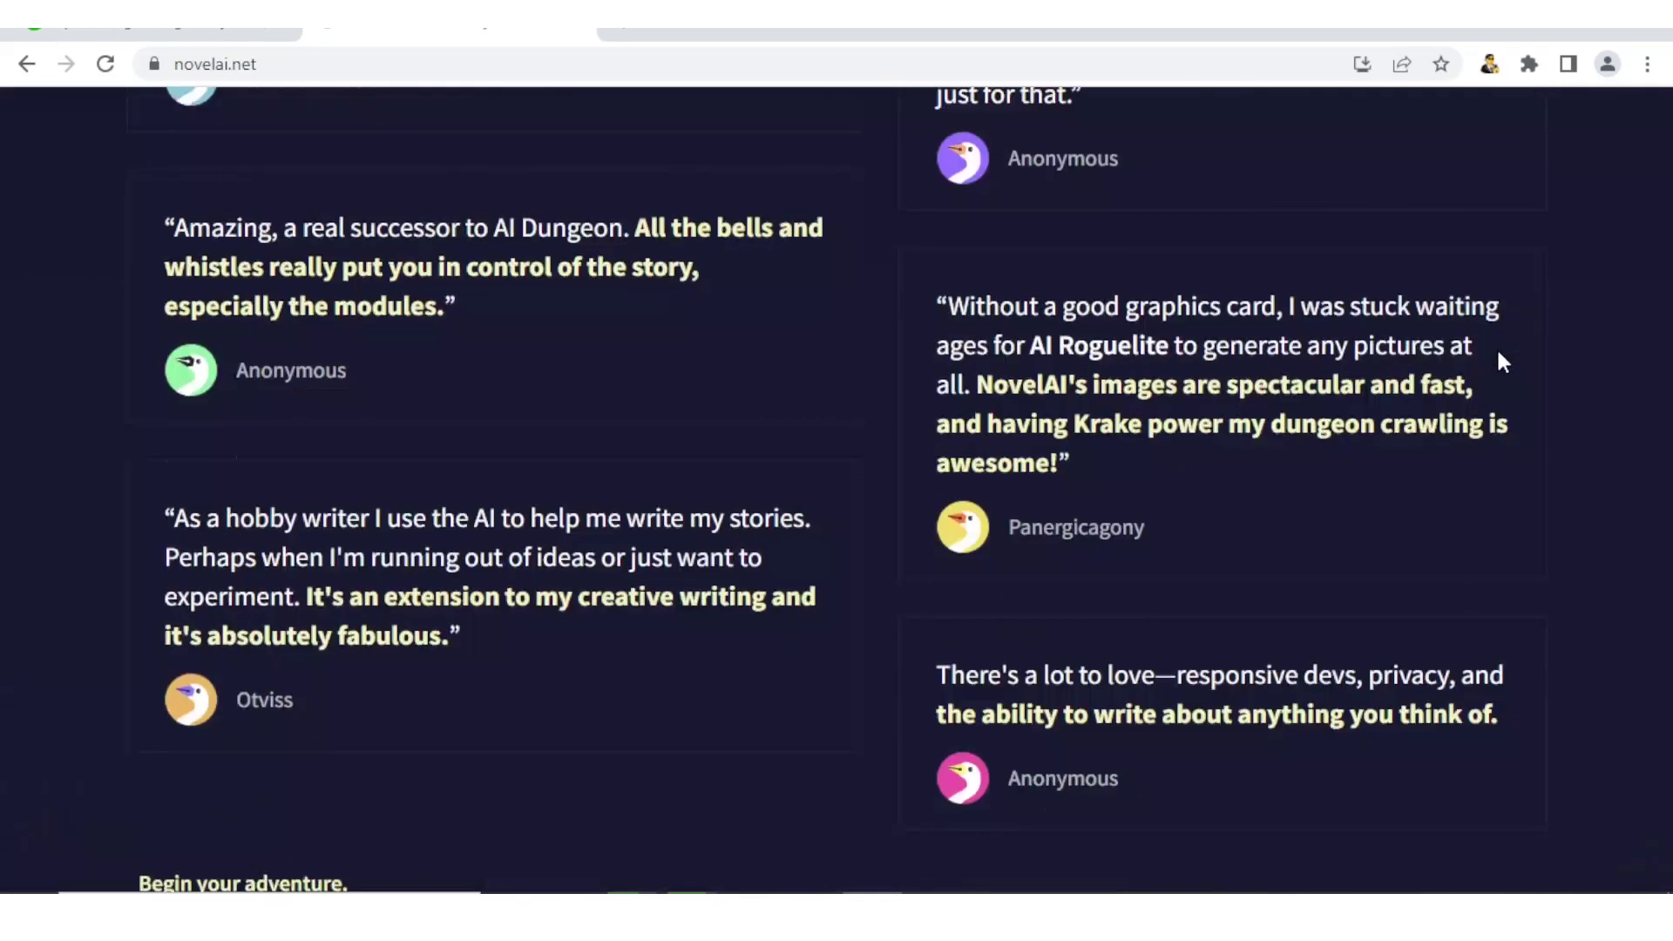
pyautogui.scroll(9, 1499, 353)
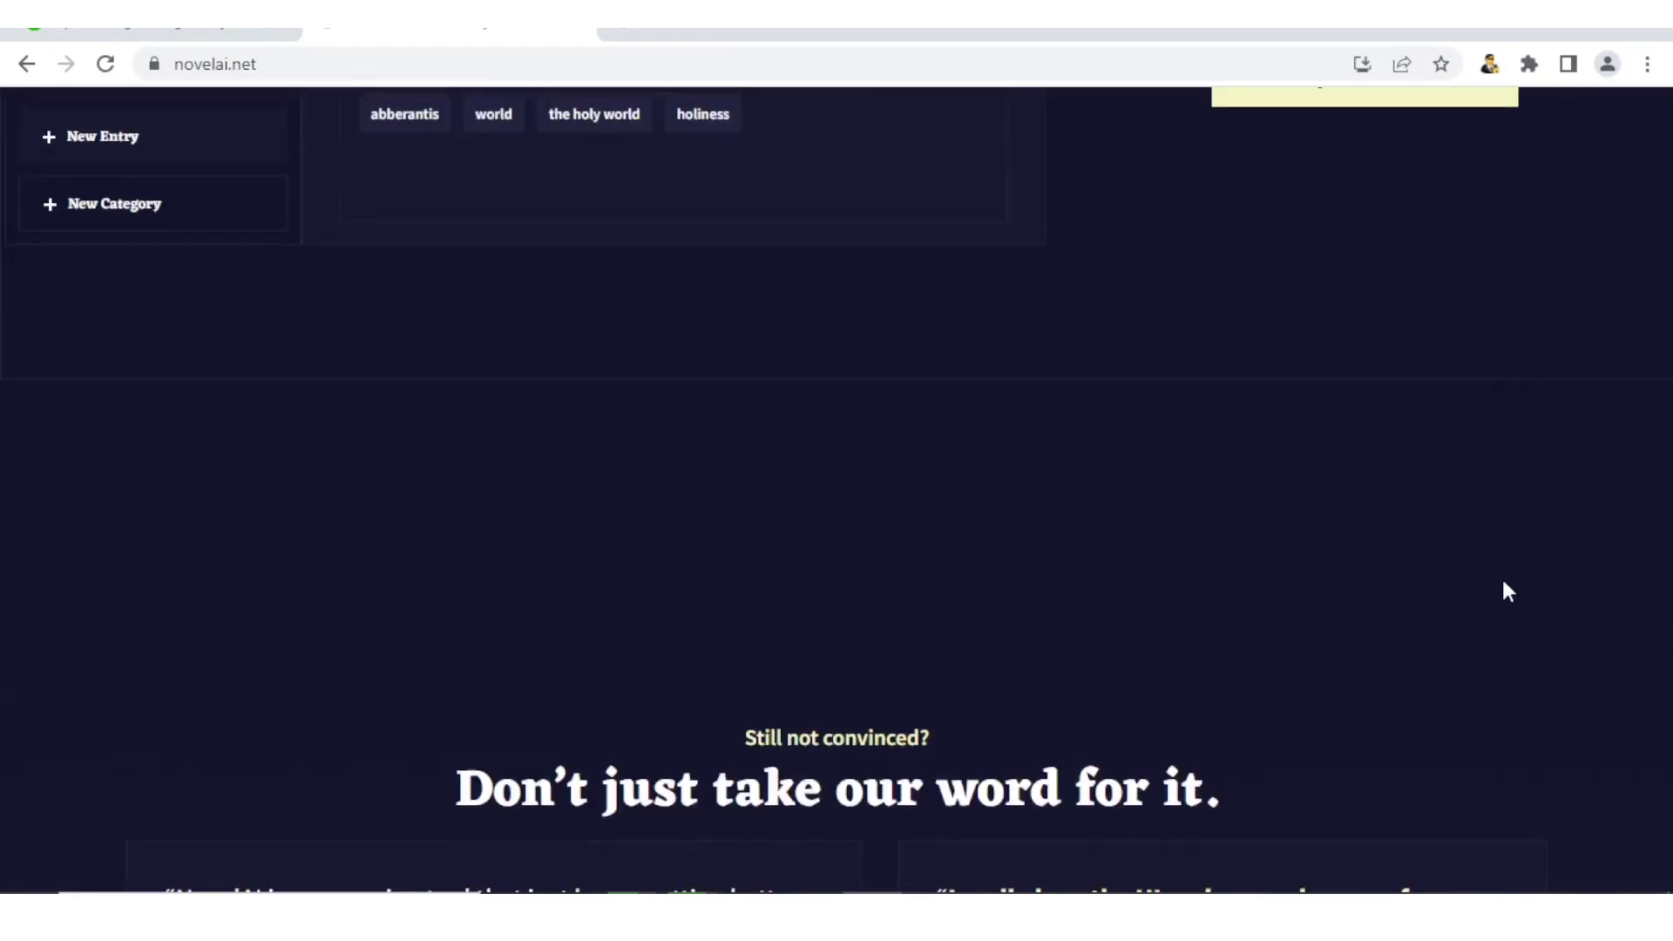
pyautogui.scroll(10, 1135, 362)
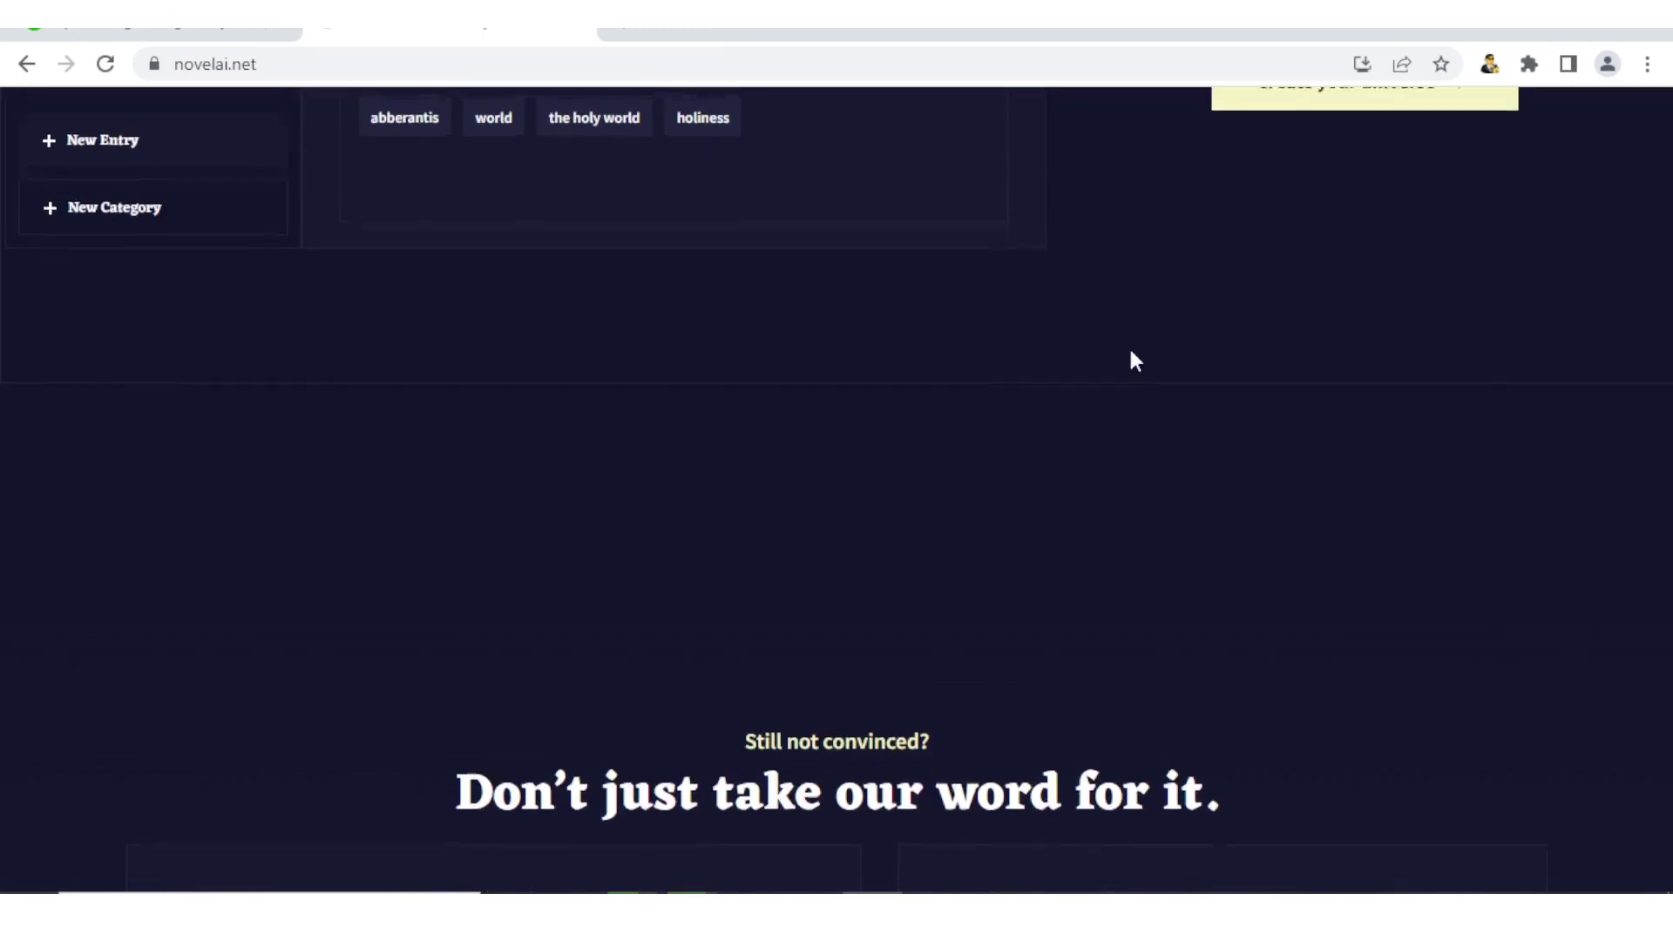
pyautogui.scroll(10, 1135, 362)
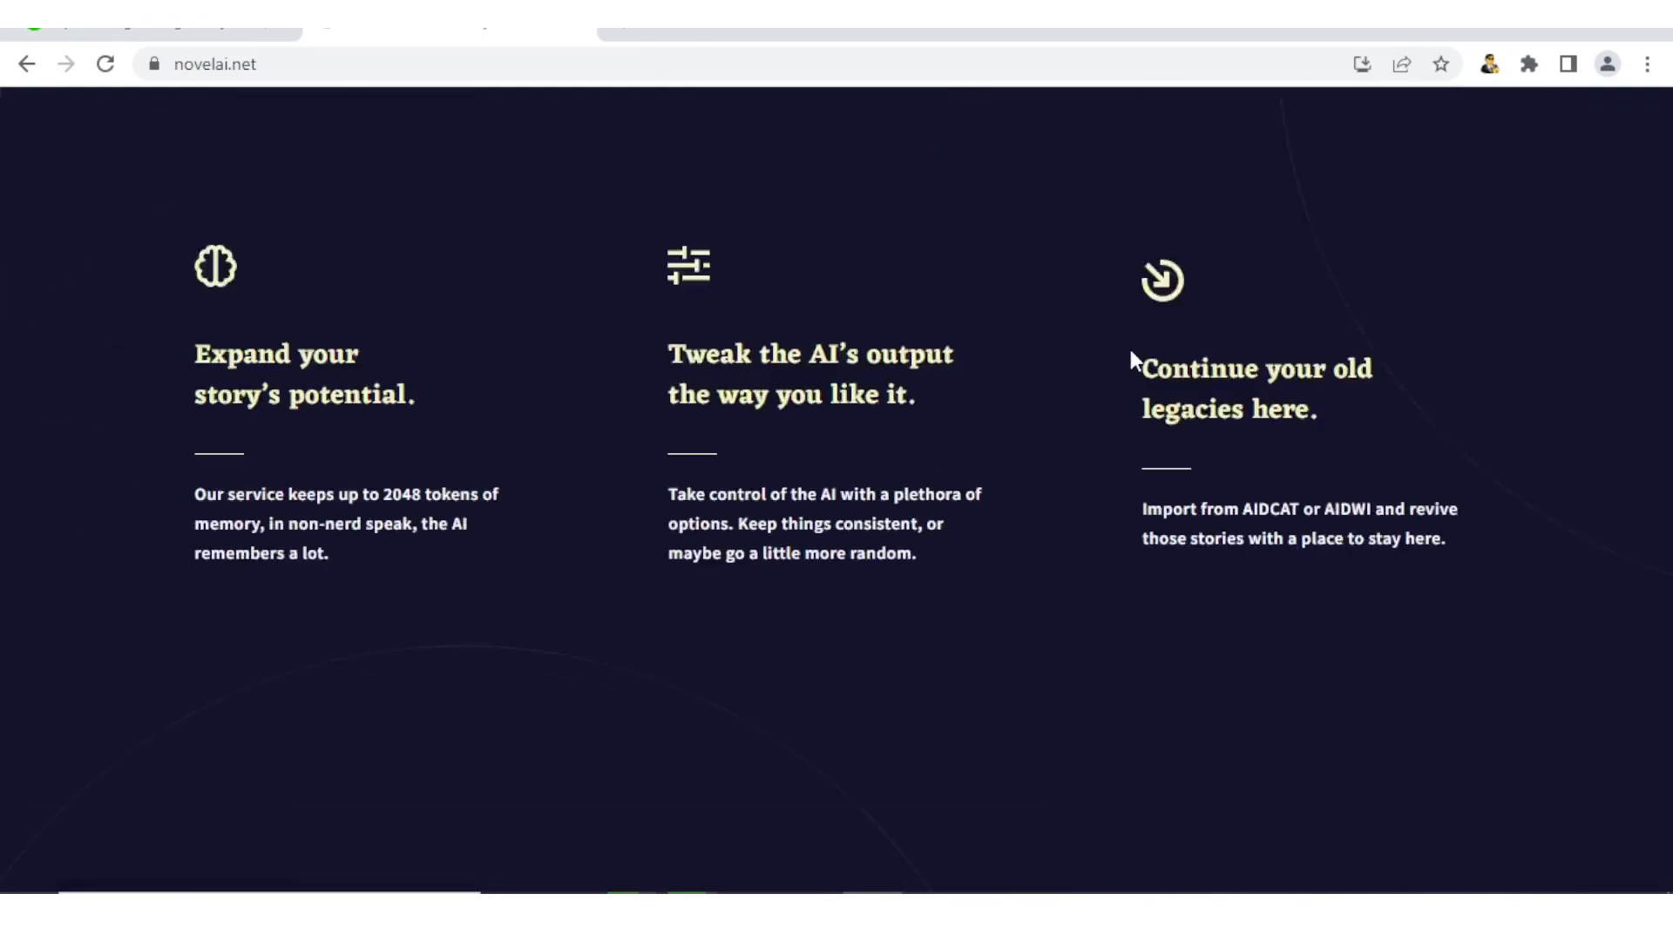
pyautogui.scroll(10, 1135, 361)
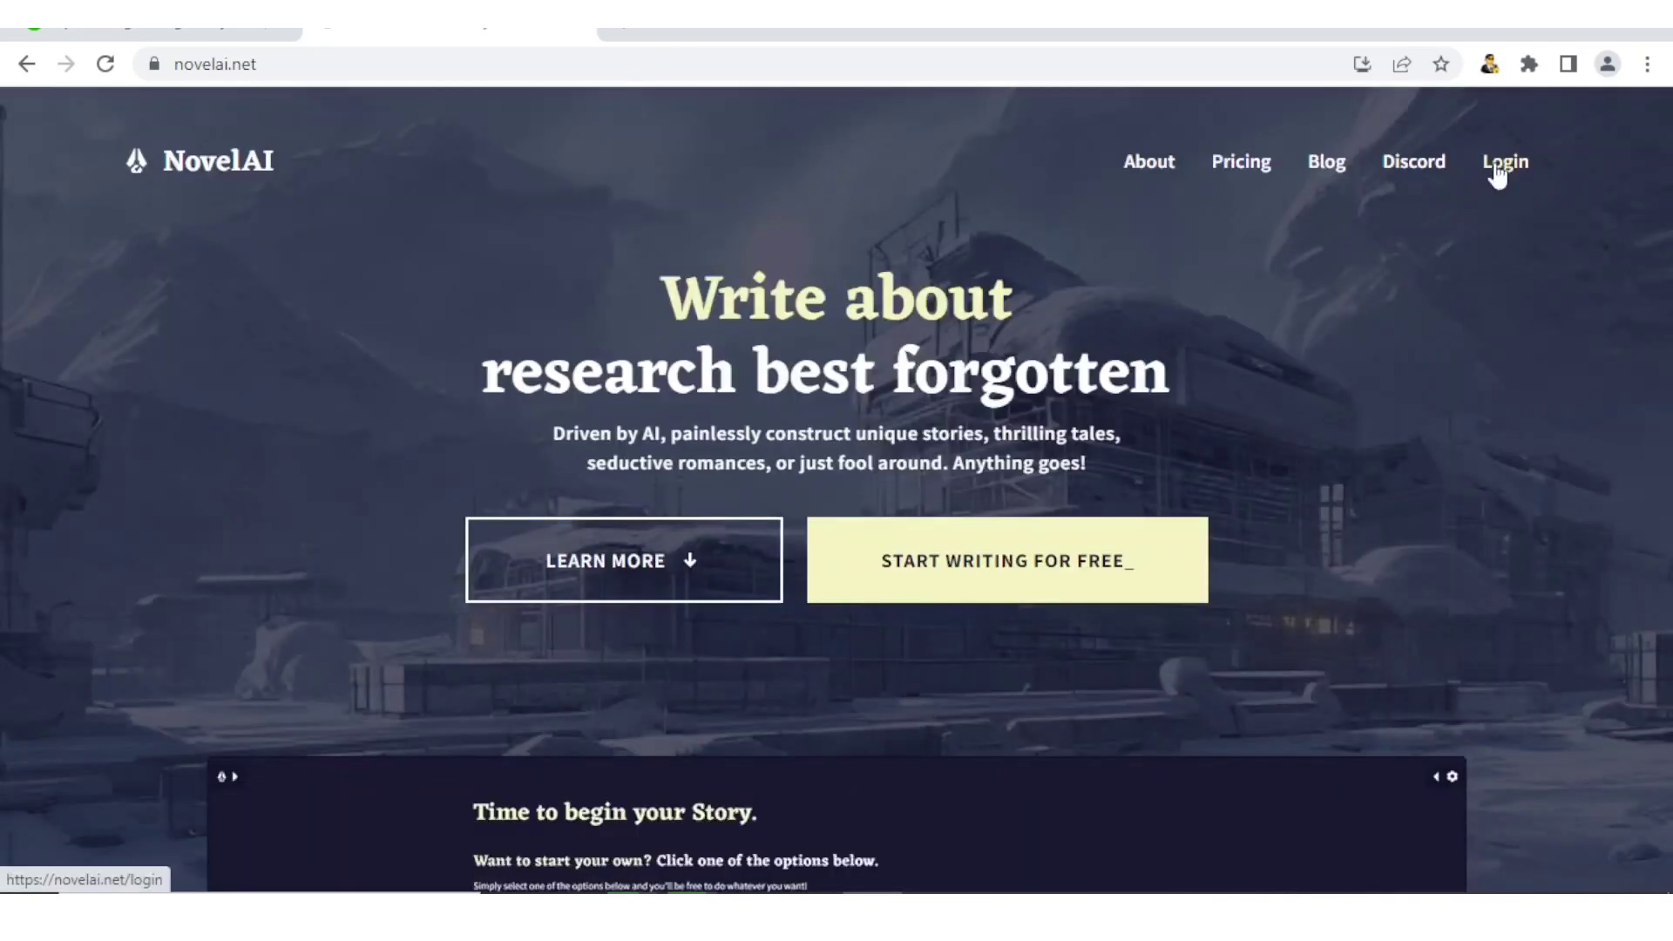
pyautogui.click(1497, 164)
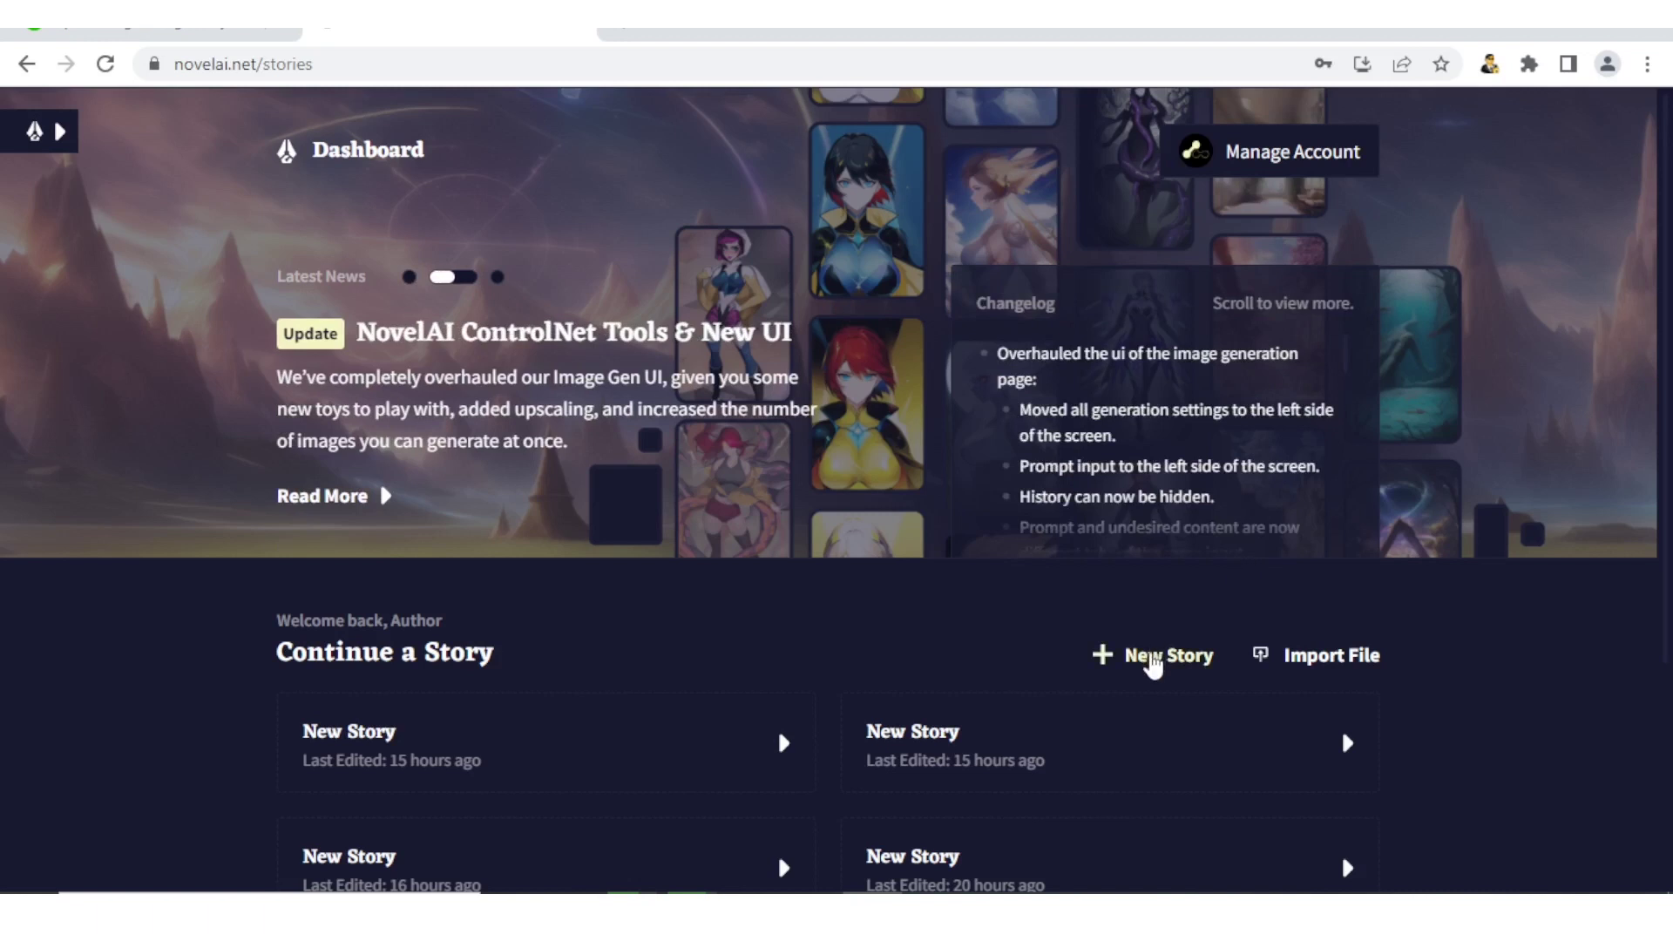
# Begin a new story from the NovelAI dashboard.
pyautogui.click(1152, 663)
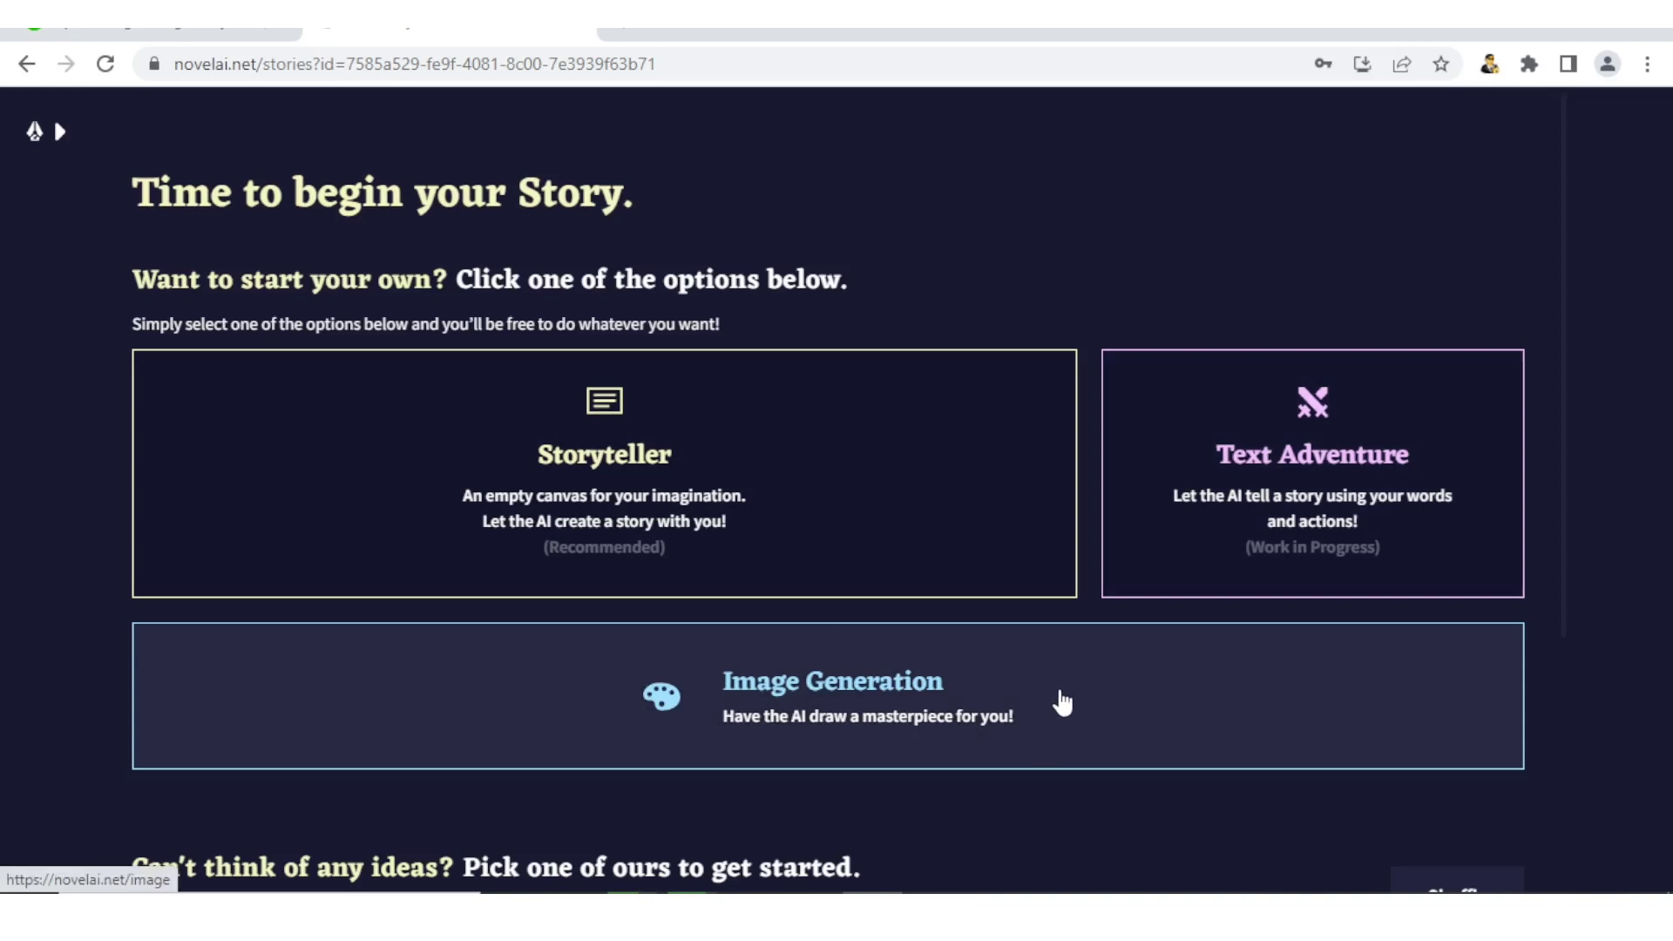
# Choose Image Generation and dismiss the Image Generation Notice.
pyautogui.click(1062, 703)
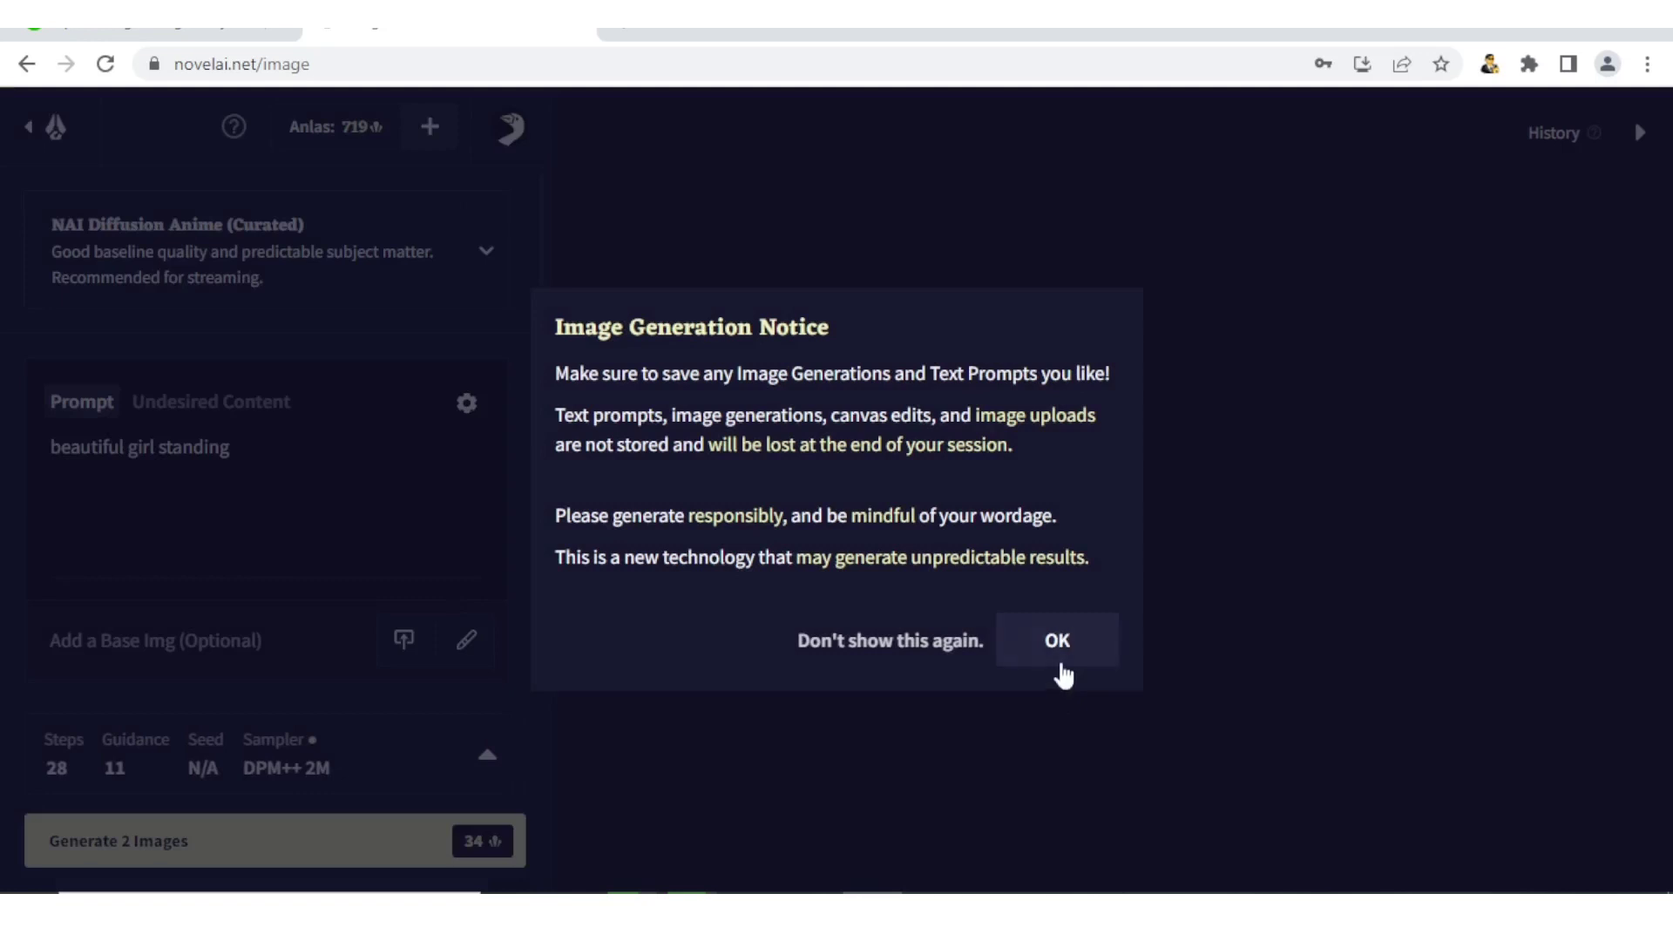
pyautogui.click(1057, 643)
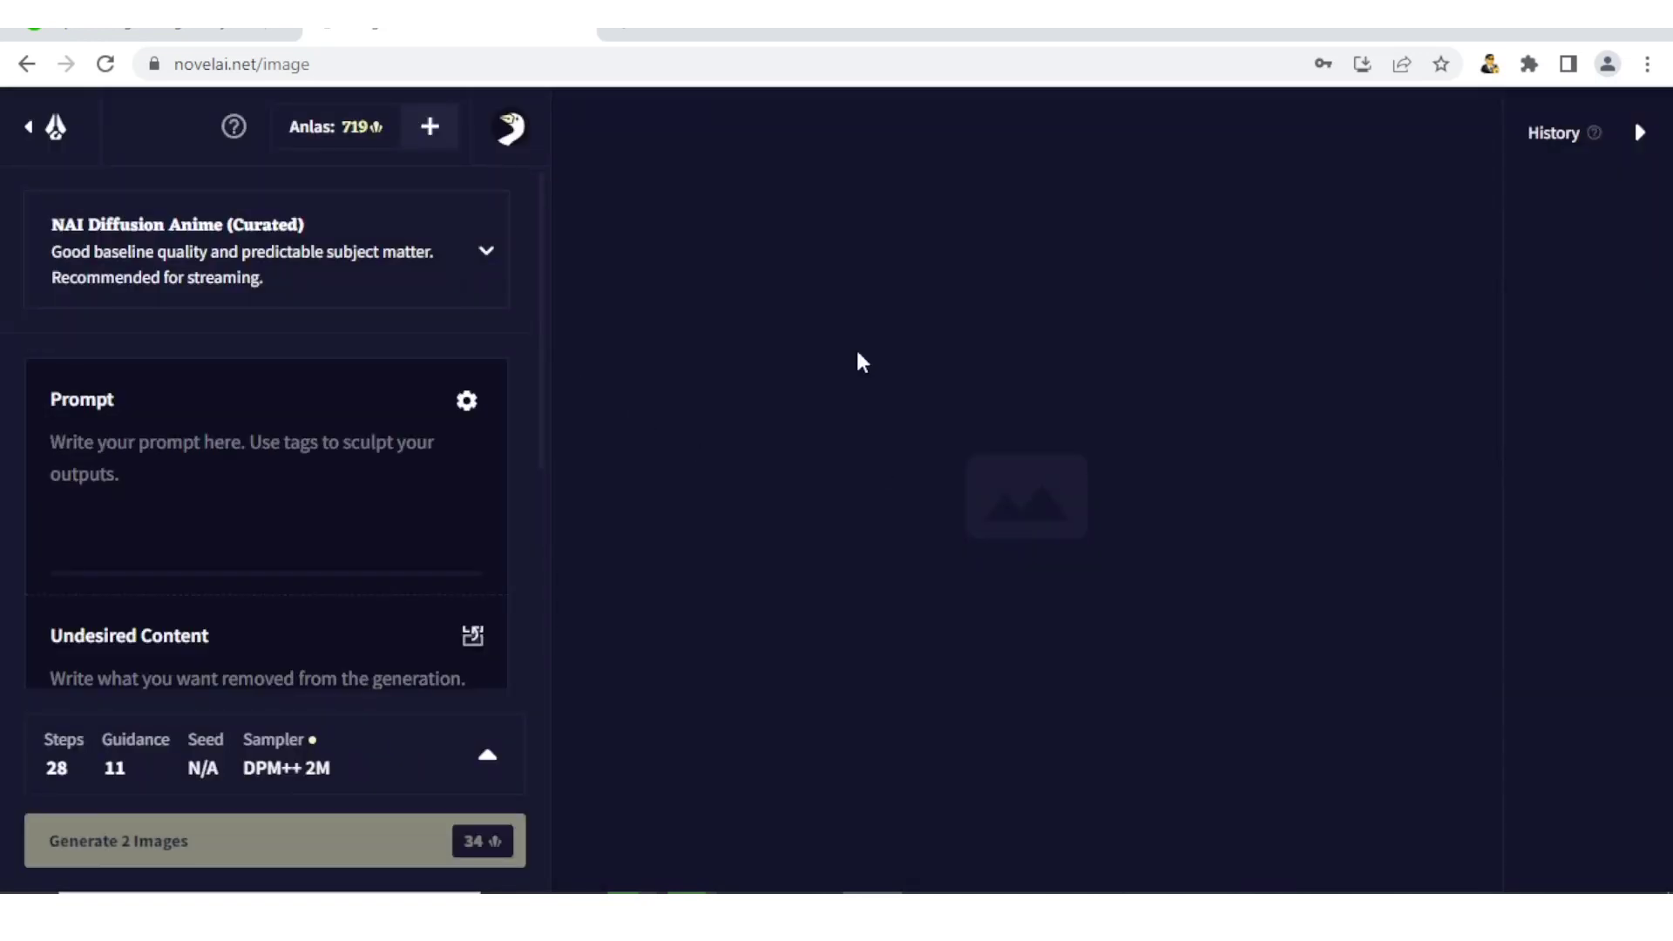
pyautogui.moveTo(547, 364)
pyautogui.mouseDown()
pyautogui.moveTo(544, 612)
pyautogui.moveTo(558, 335)
pyautogui.mouseUp()
# Replace the test word 'kitten' with the prompt 'old man seated on a bench'.
pyautogui.write('ki')
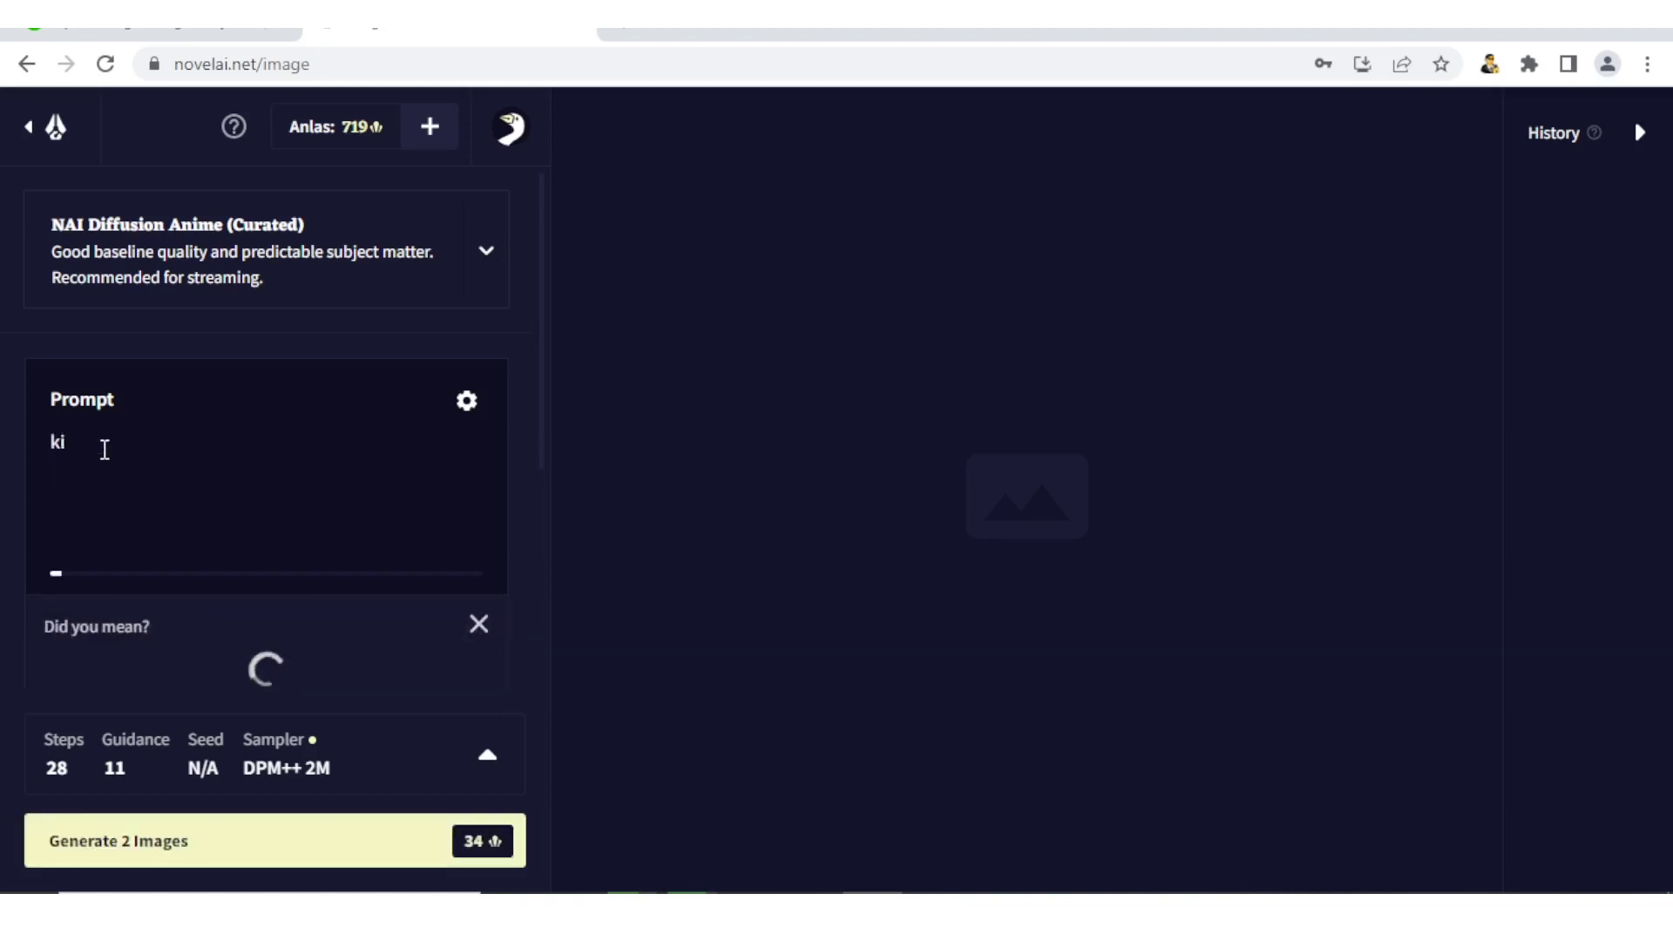
pyautogui.write('tten')
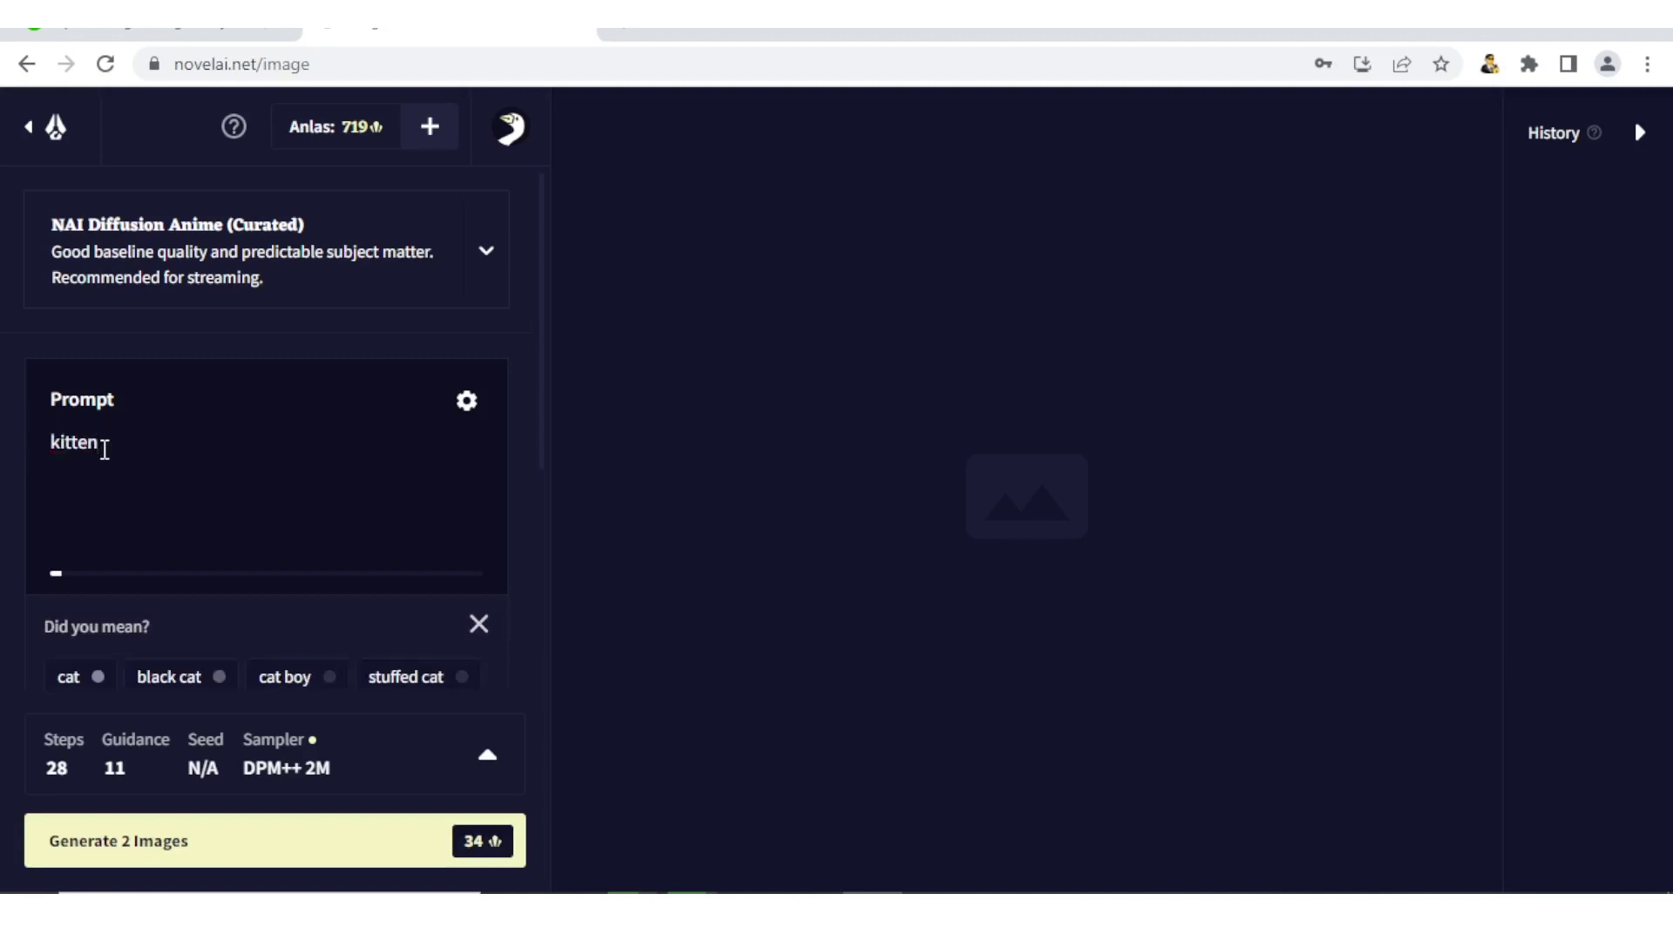
pyautogui.press('BackSpace')
pyautogui.press('BackSpace')
pyautogui.press('BackSpace')
pyautogui.press('BackSpace')
pyautogui.press('BackSpace')
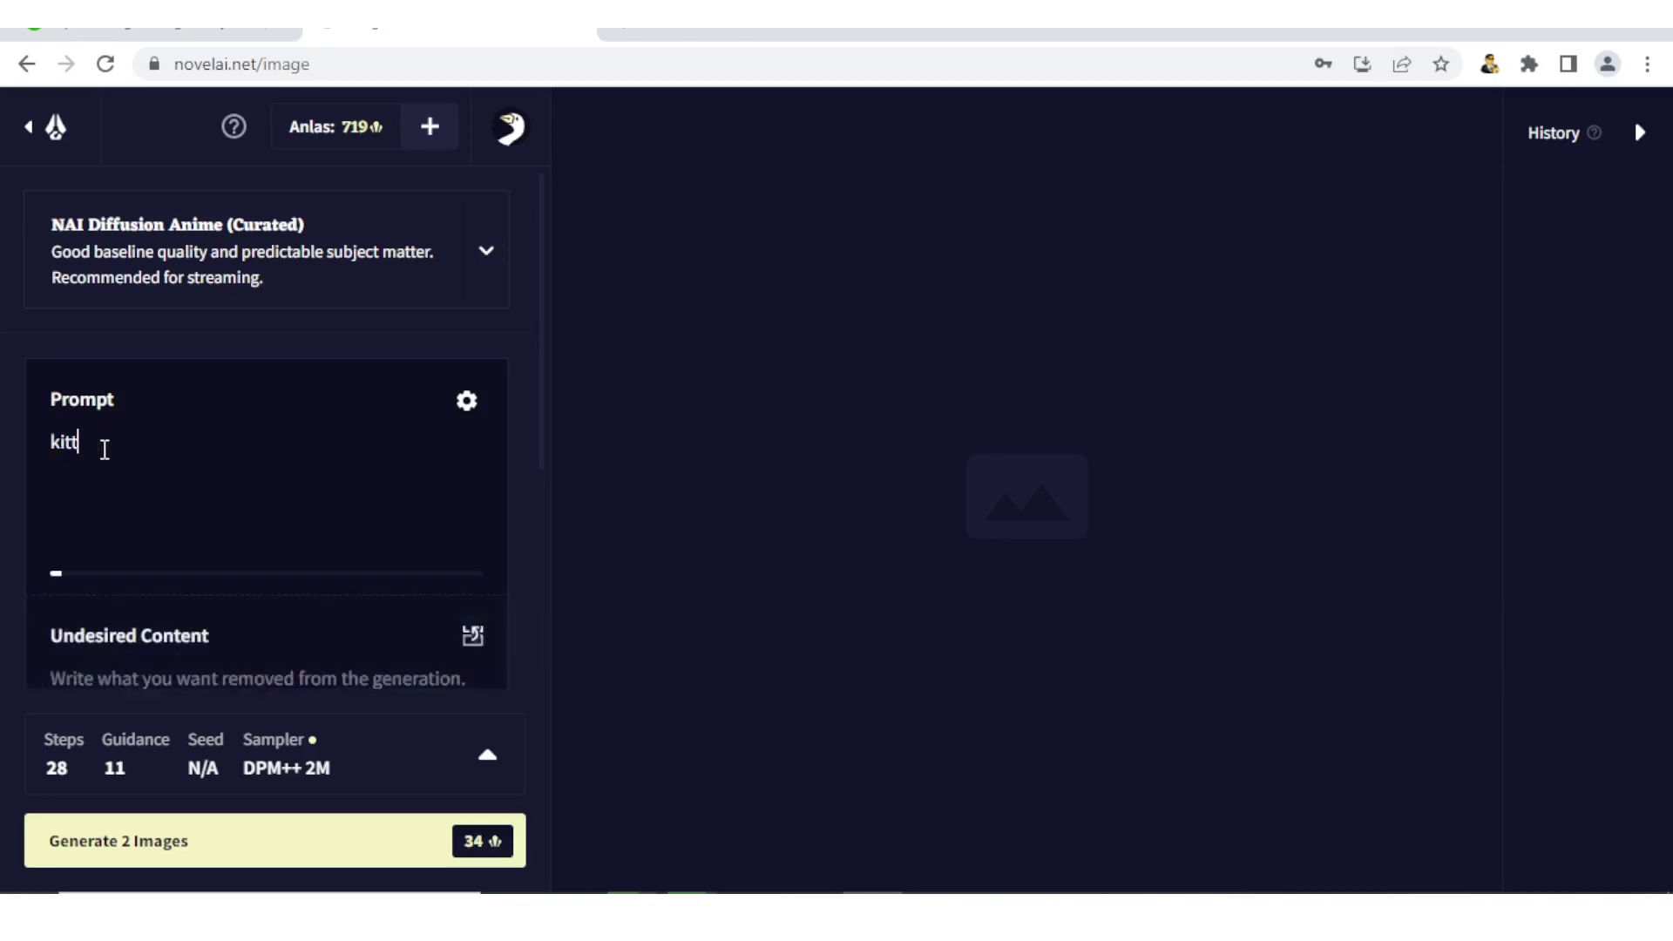
pyautogui.press('BackSpace')
pyautogui.write('old man seated on a bench')
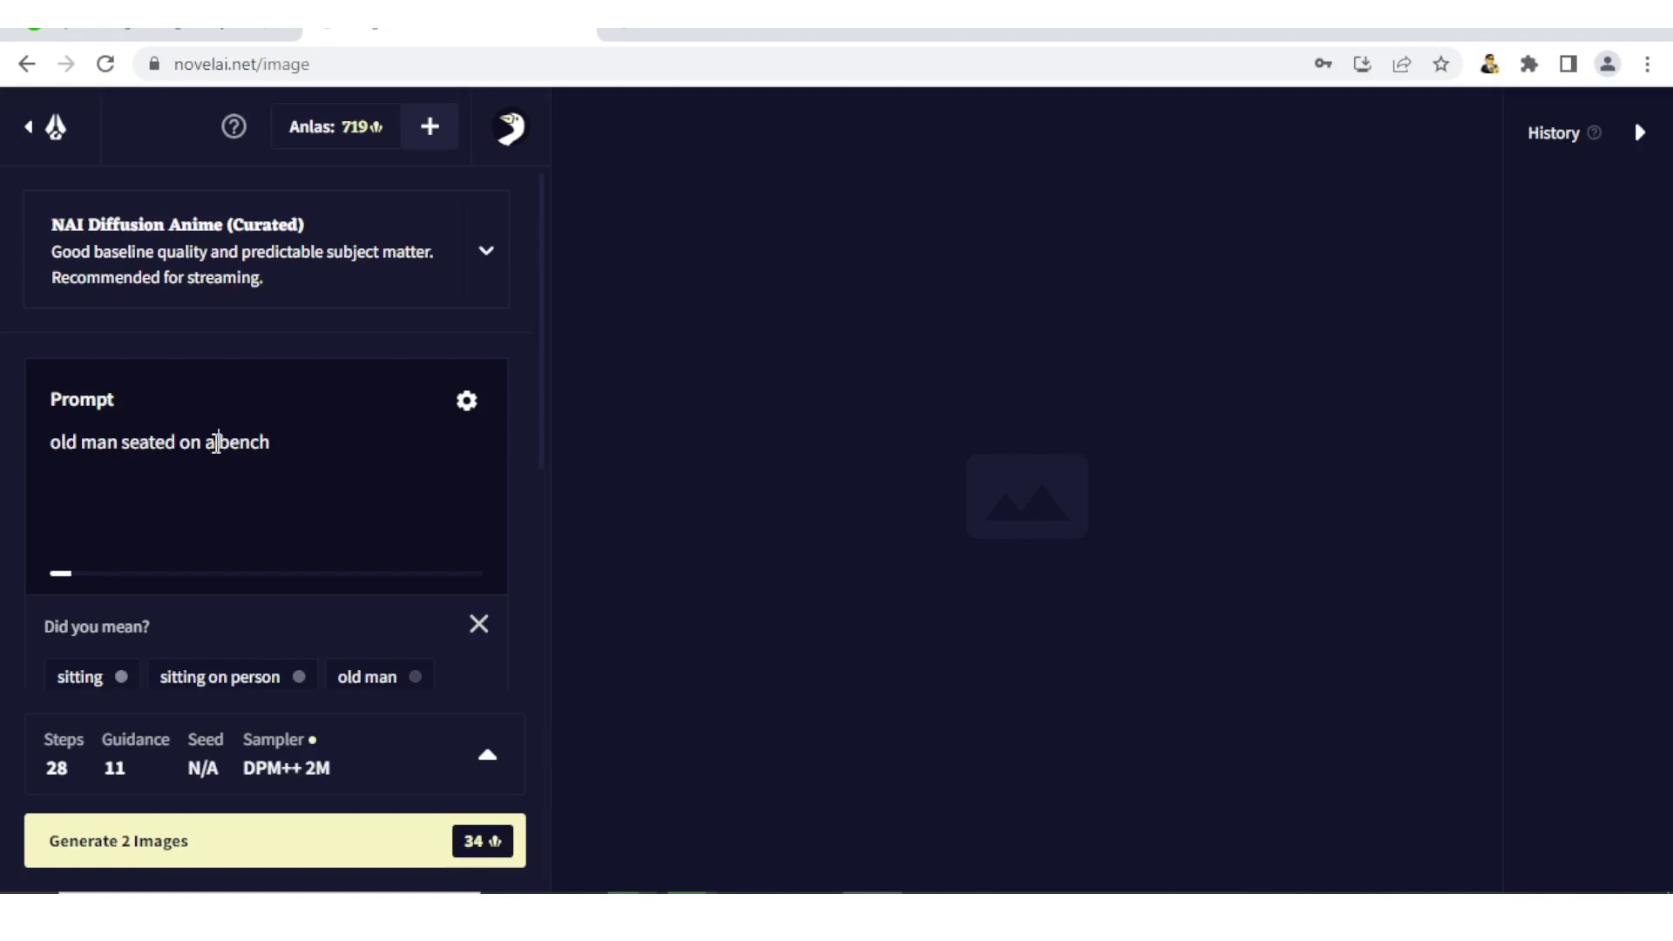
pyautogui.click(217, 442)
pyautogui.moveTo(542, 334); pyautogui.dragTo(549, 408)
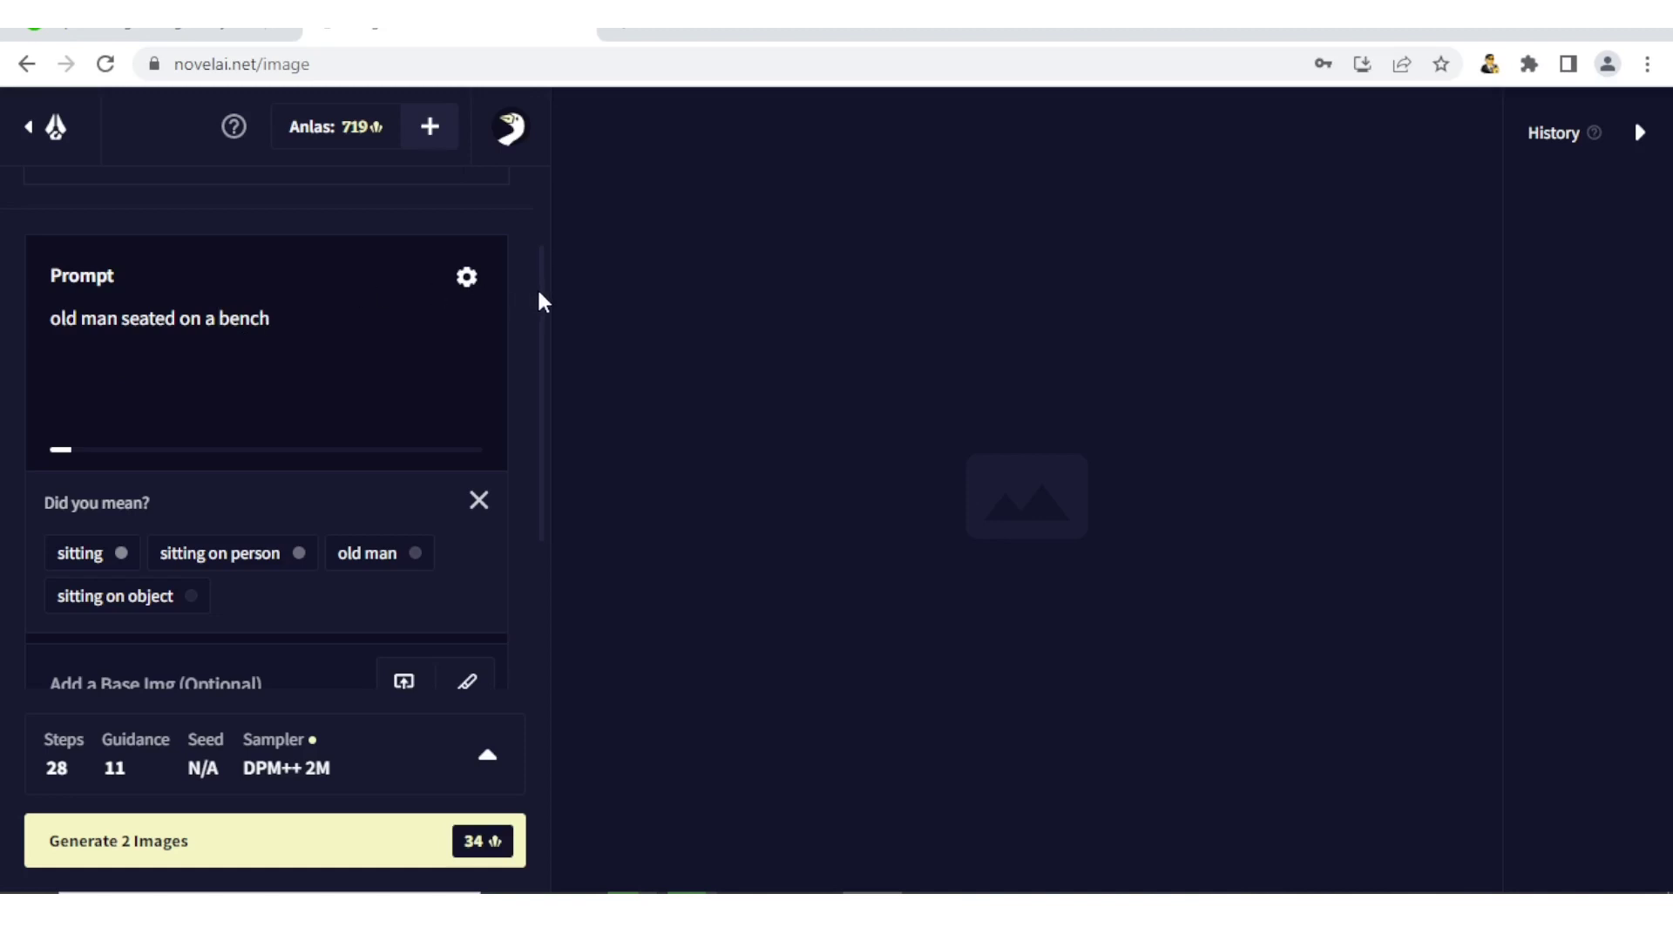
pyautogui.moveTo(537, 287); pyautogui.dragTo(561, 454)
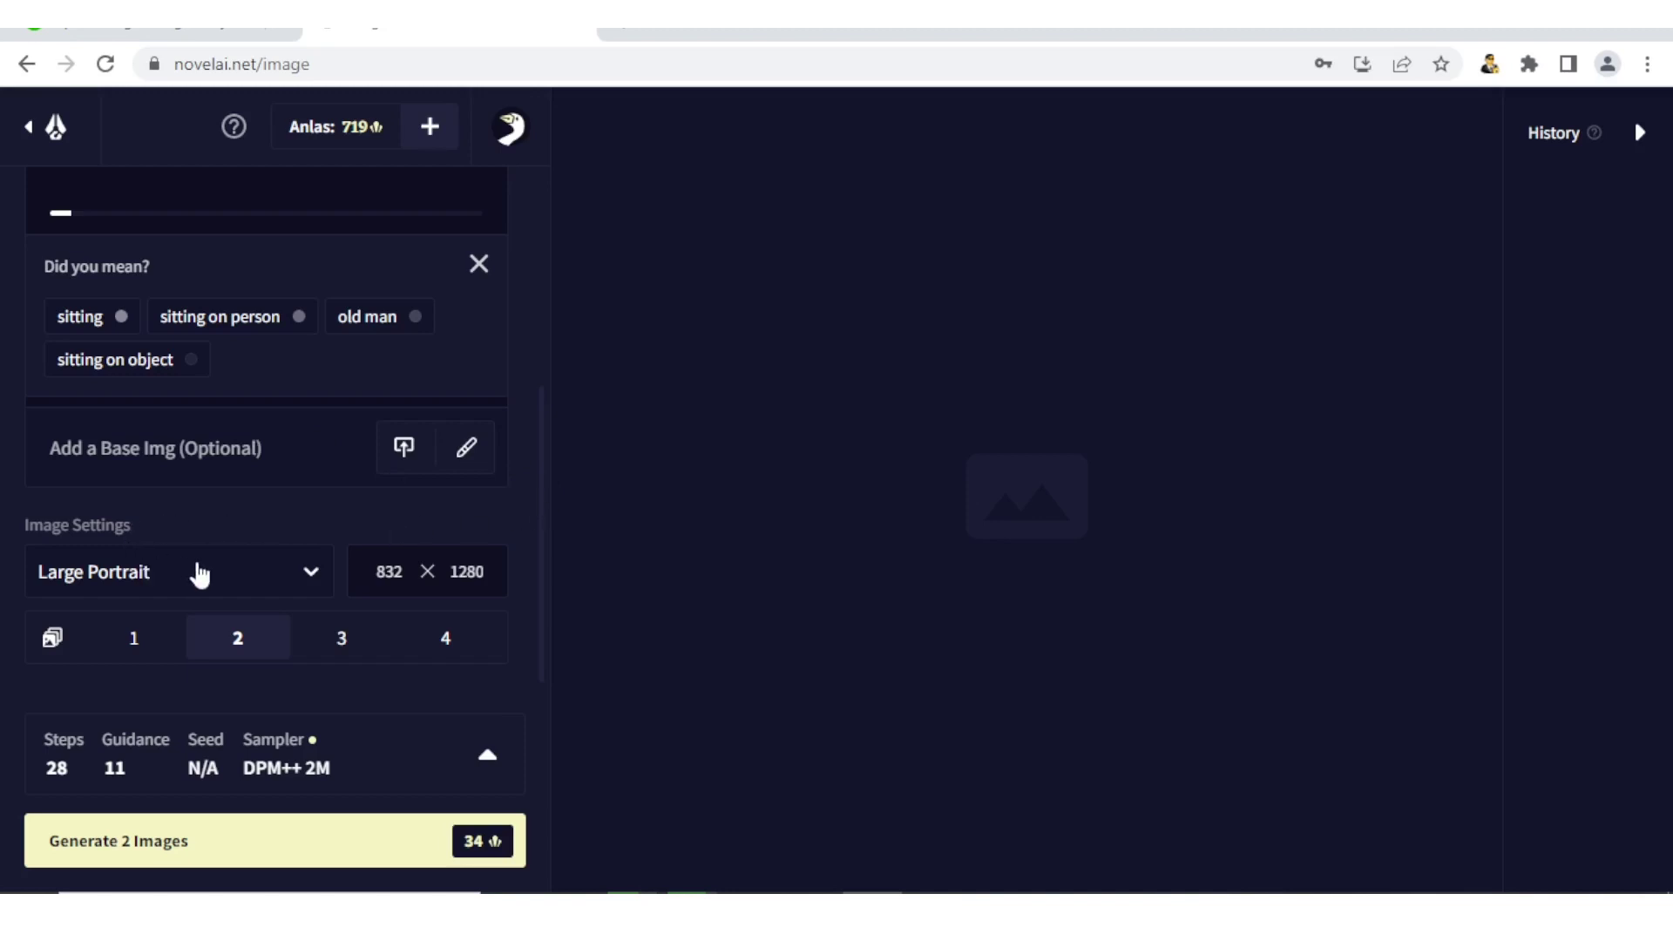
# Choose the Normal Portrait 512×768 image size preset.
pyautogui.click(312, 576)
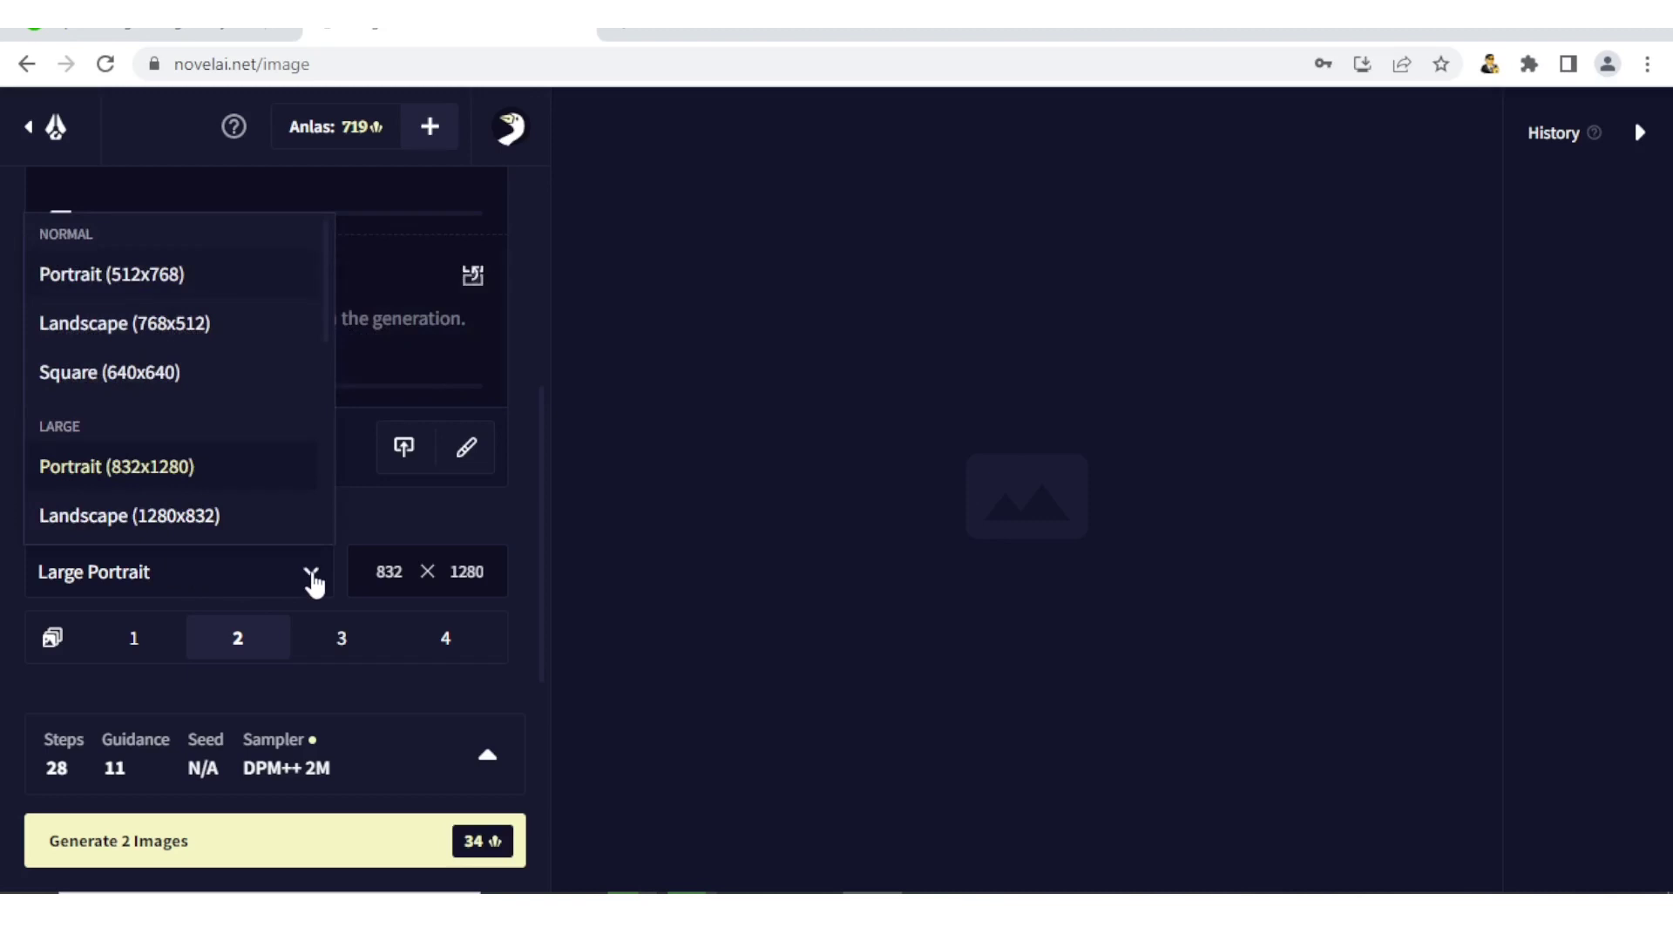
pyautogui.scroll(-2, 323, 350)
pyautogui.scroll(2, 323, 340)
pyautogui.scroll(-1, 324, 305)
pyautogui.scroll(1, 323, 301)
pyautogui.click(80, 275)
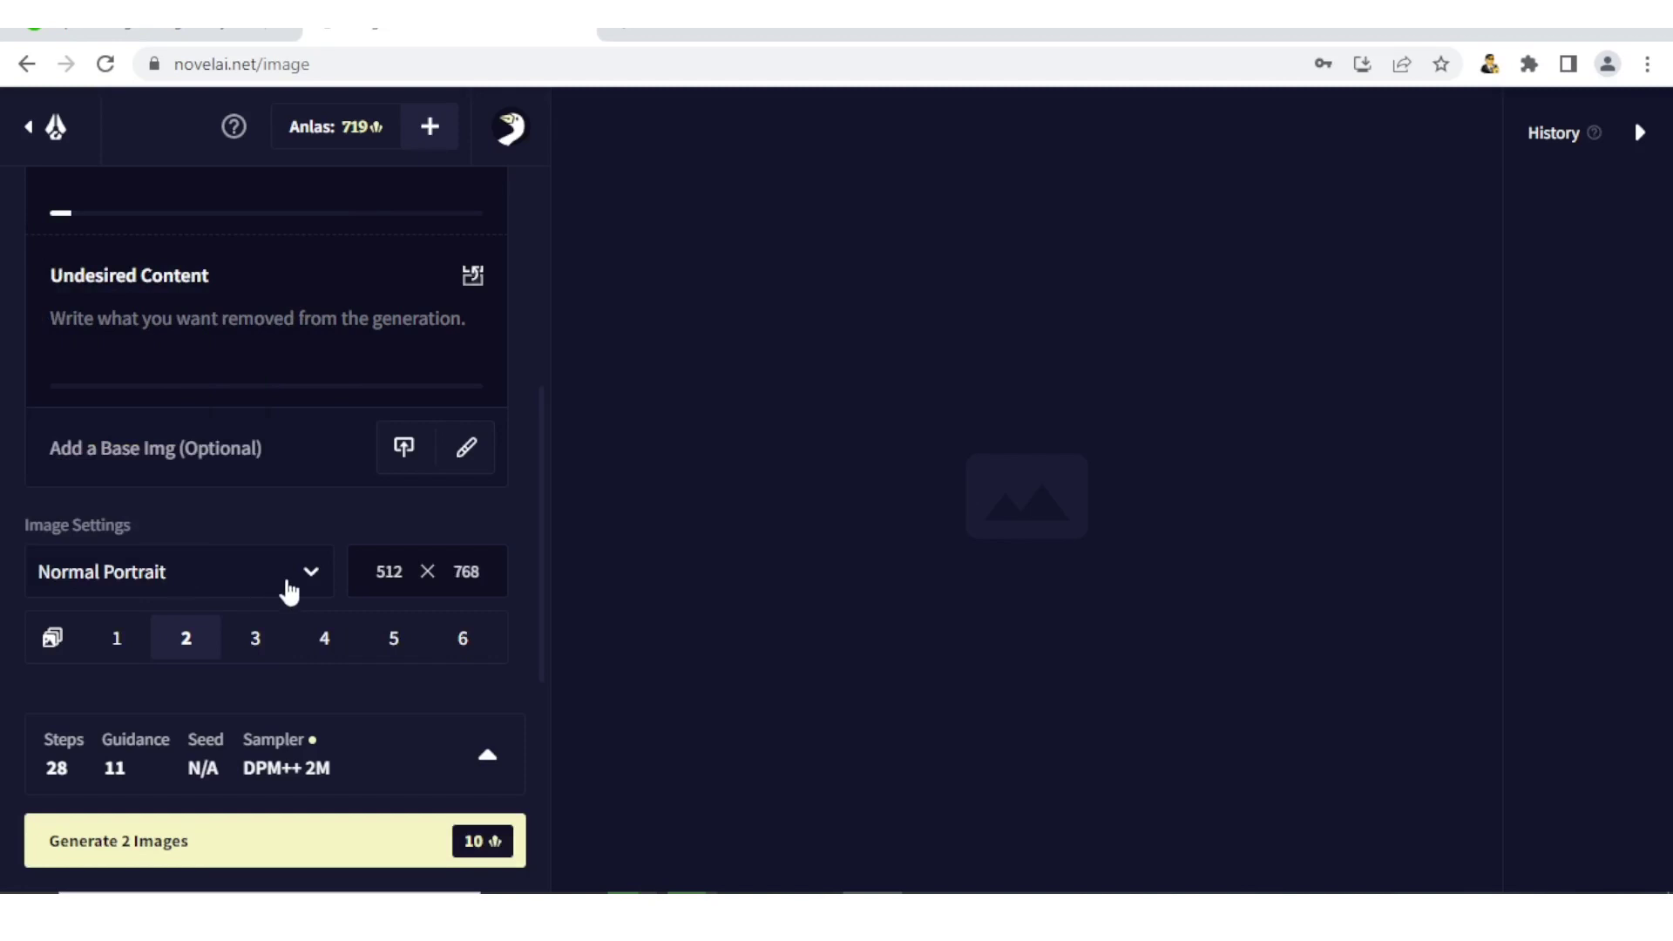
# Try a width of 5000, then restore the width to 512.
pyautogui.doubleClick(403, 571)
pyautogui.write('5000')
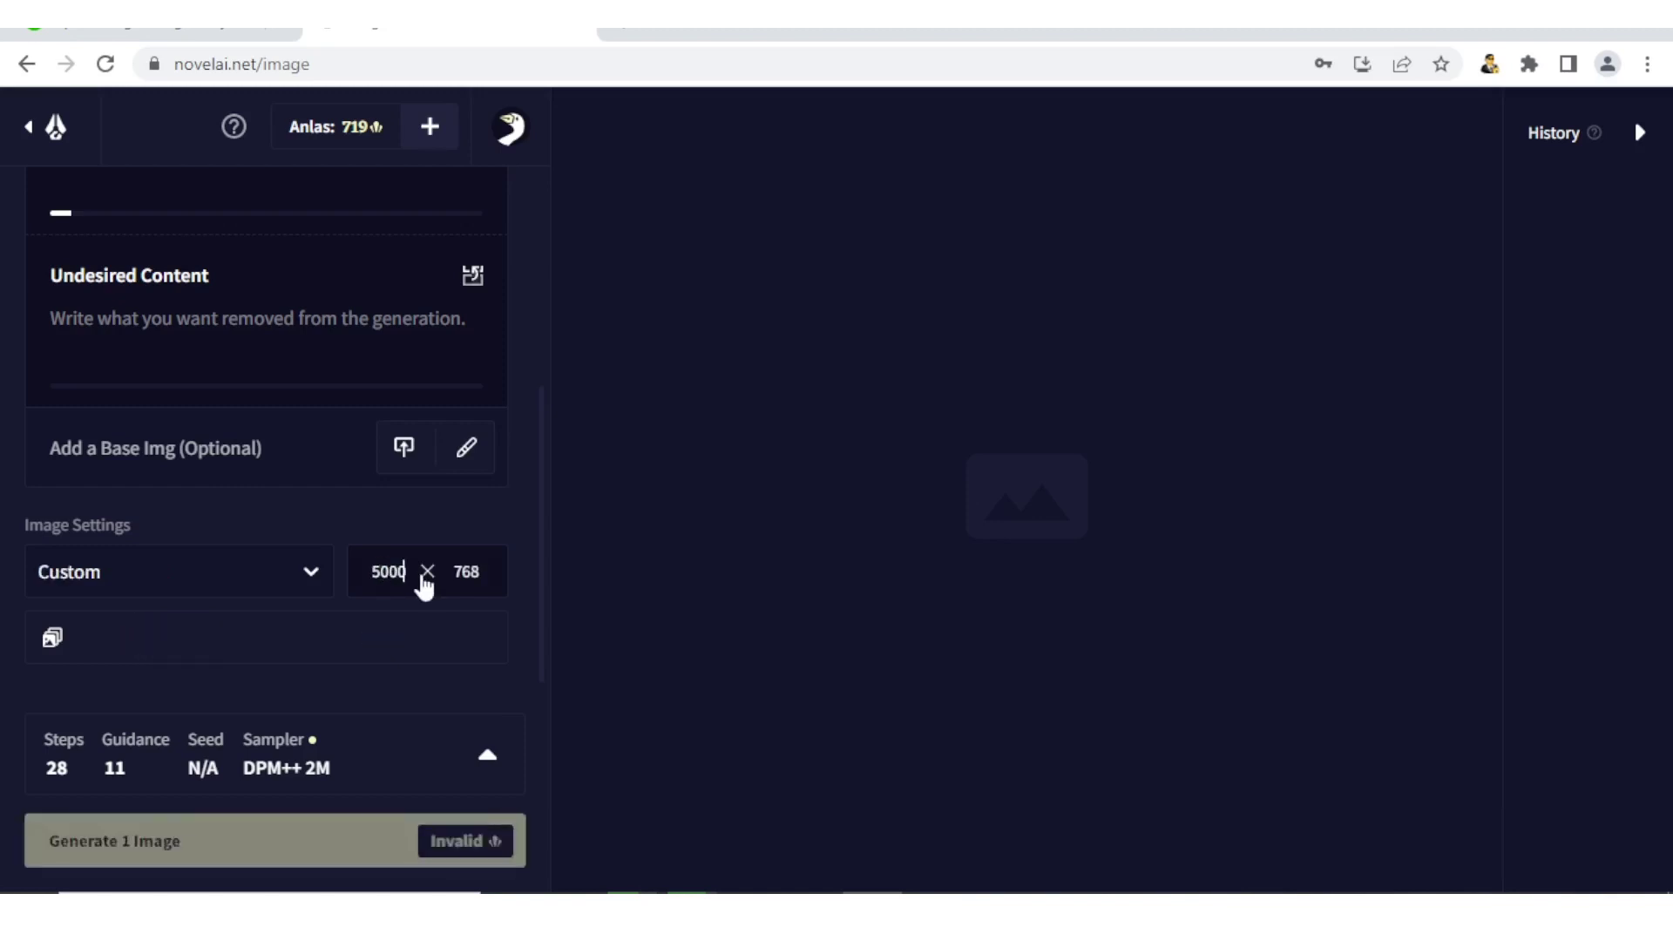
pyautogui.press('BackSpace')
pyautogui.press('BackSpace')
pyautogui.press('BackSpace')
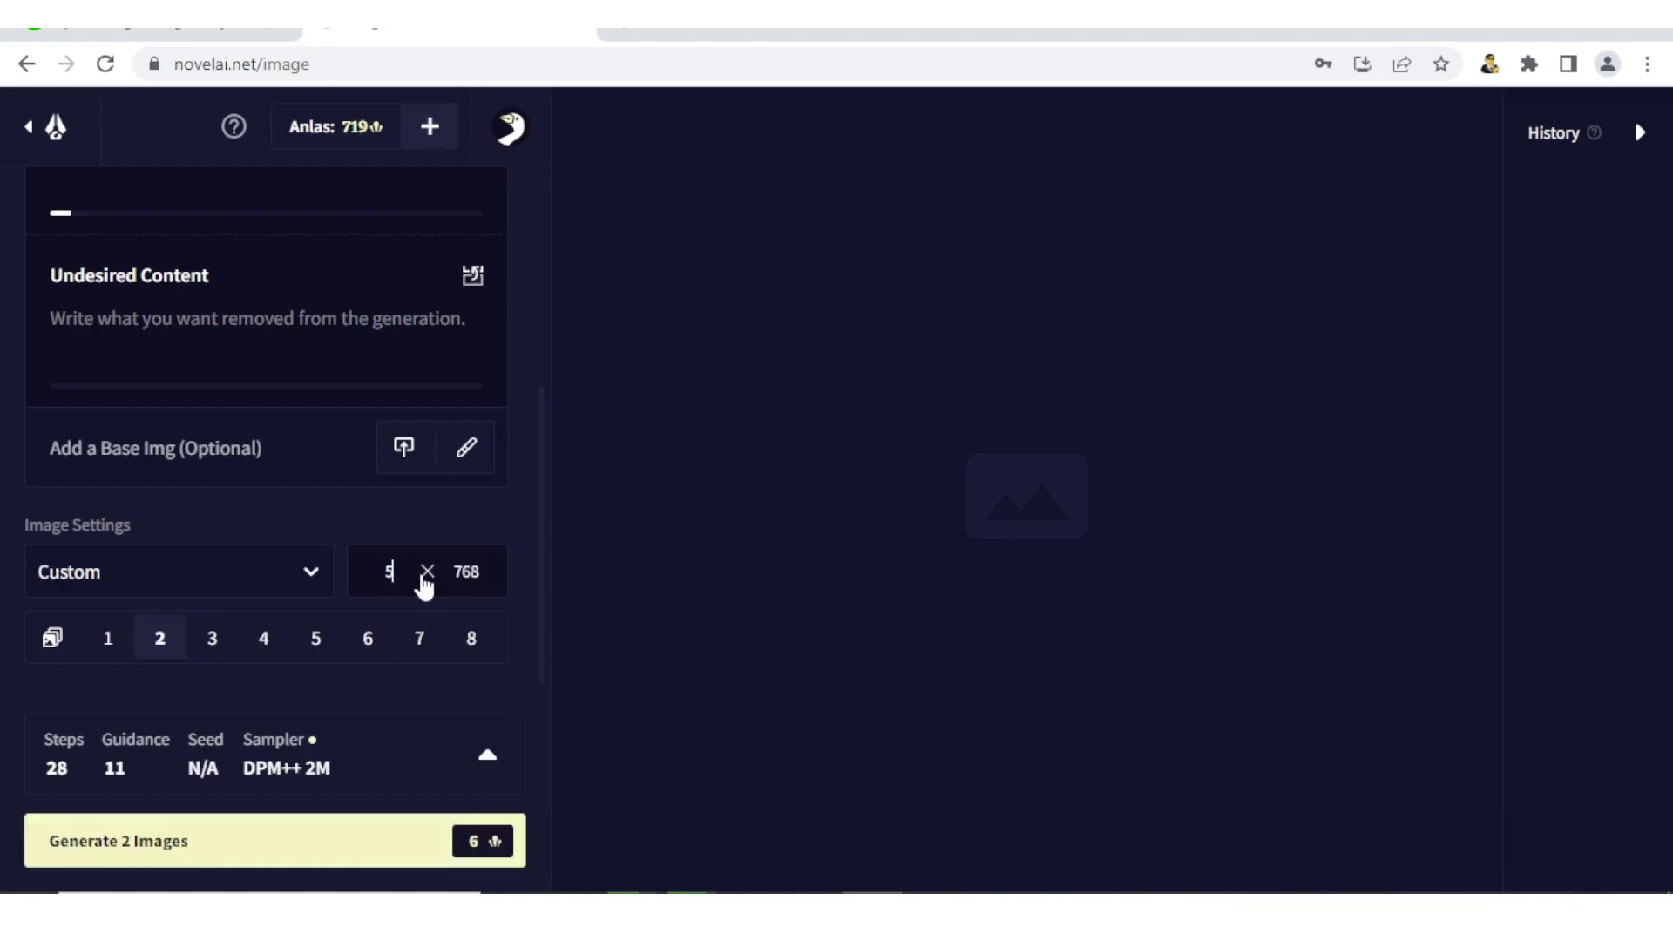
pyautogui.write('12')
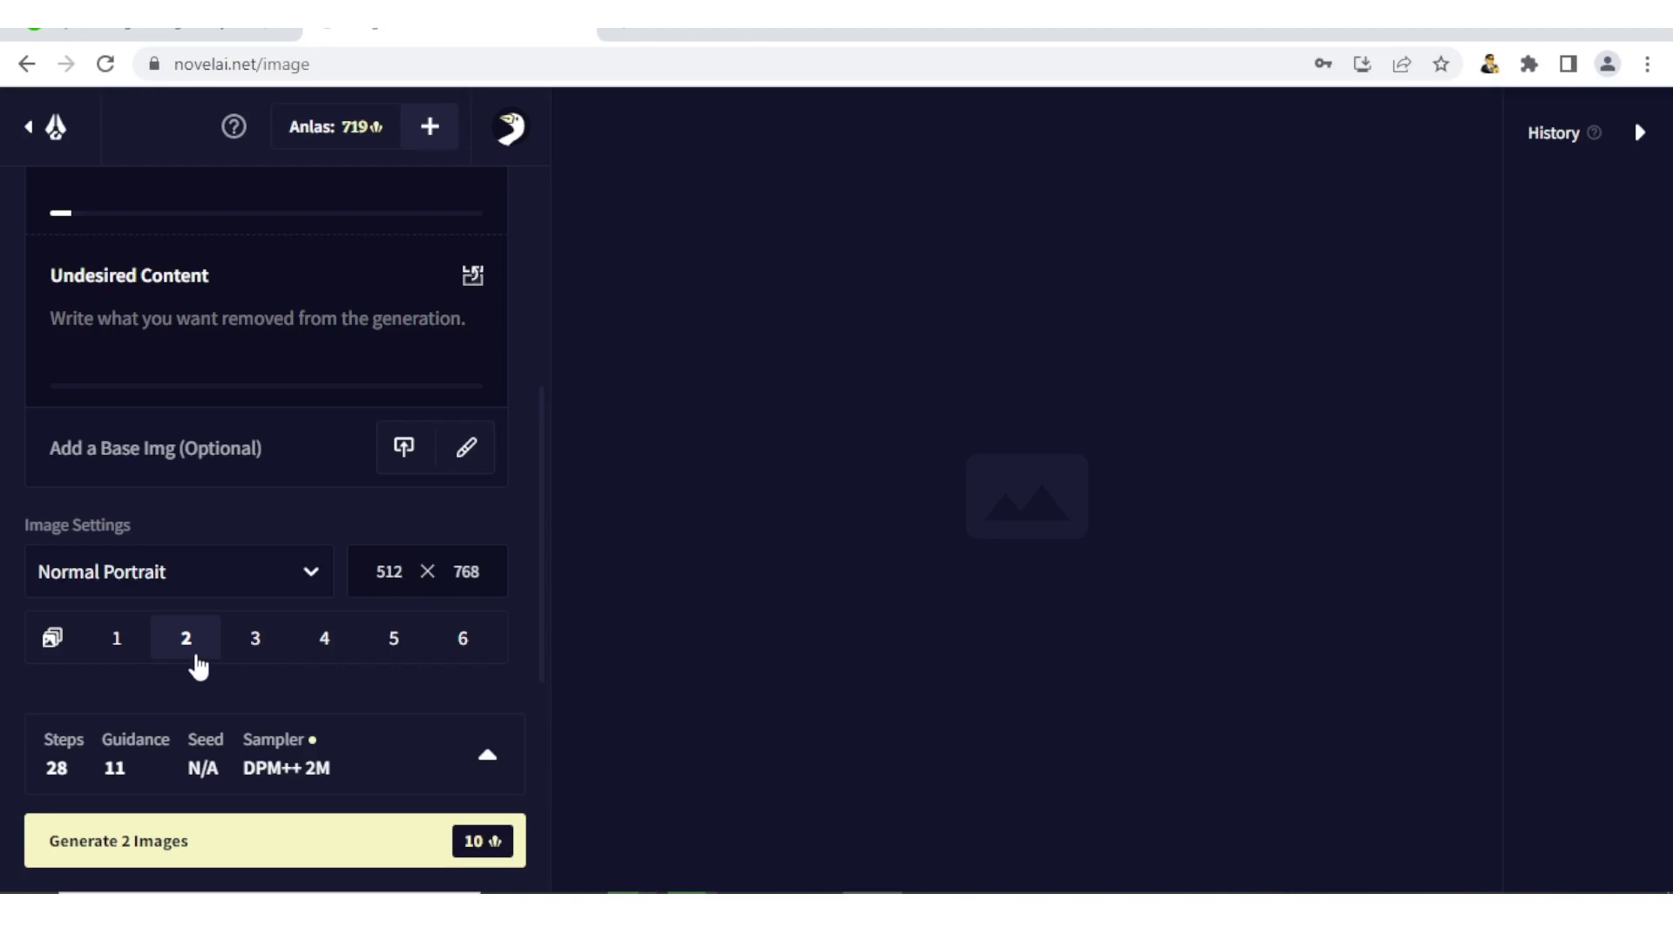
# Set the batch to one image after trying four, lowering the cost to 5 Anlas.
pyautogui.click(119, 649)
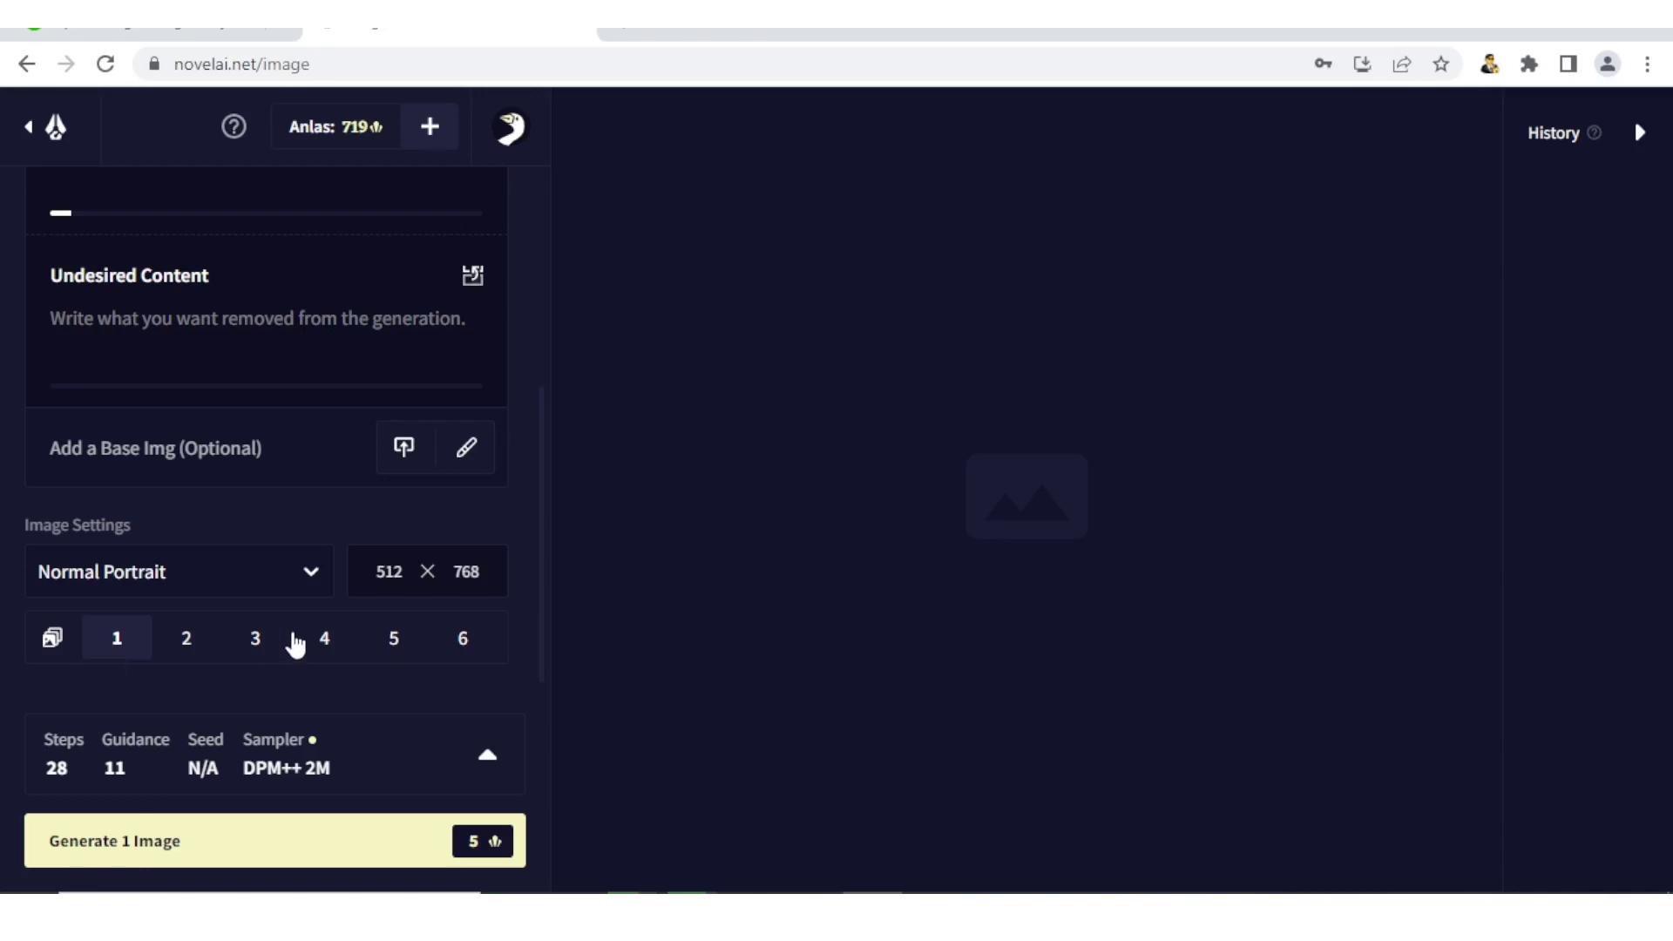
pyautogui.click(321, 647)
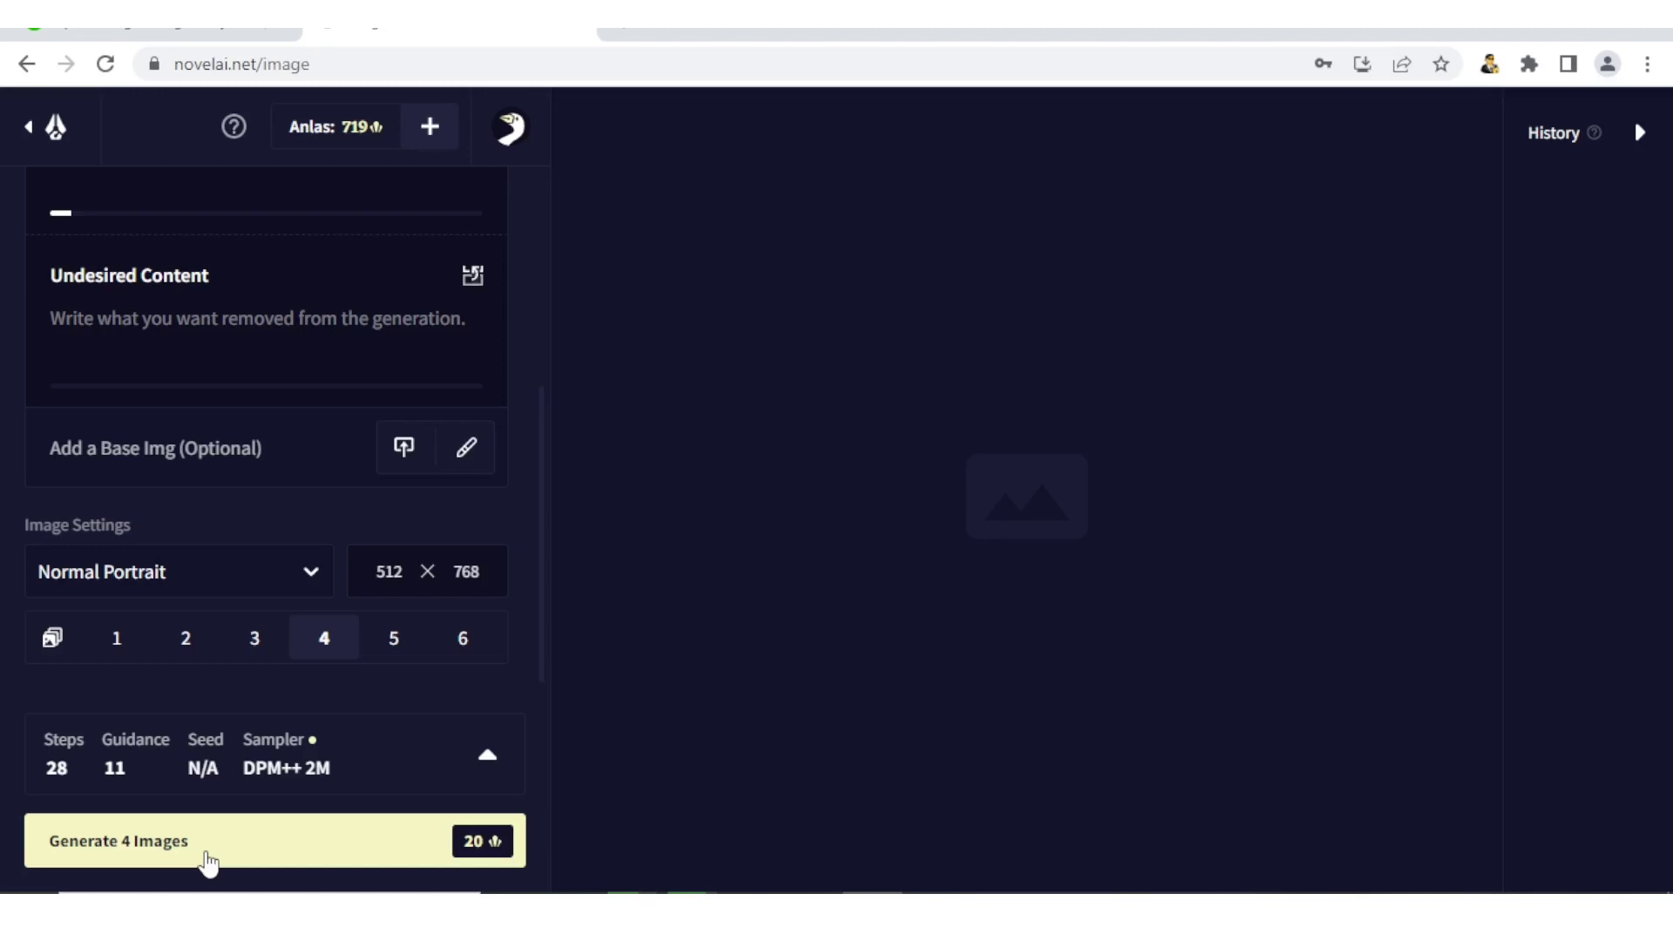
pyautogui.click(119, 641)
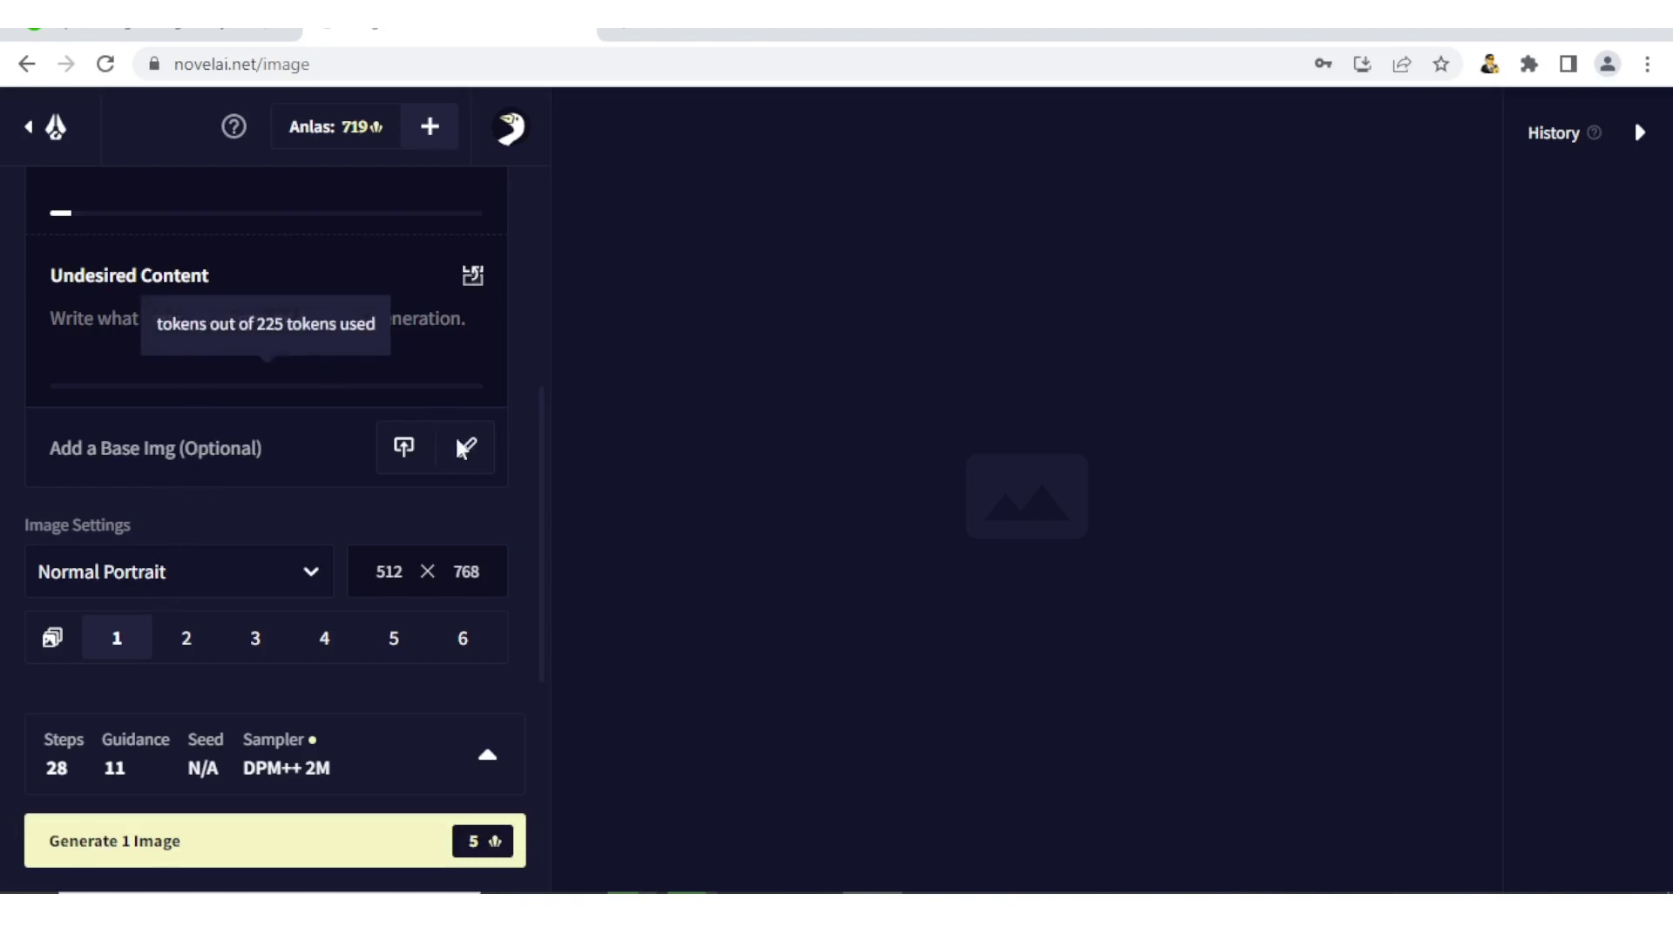
pyautogui.moveTo(538, 467); pyautogui.dragTo(538, 440)
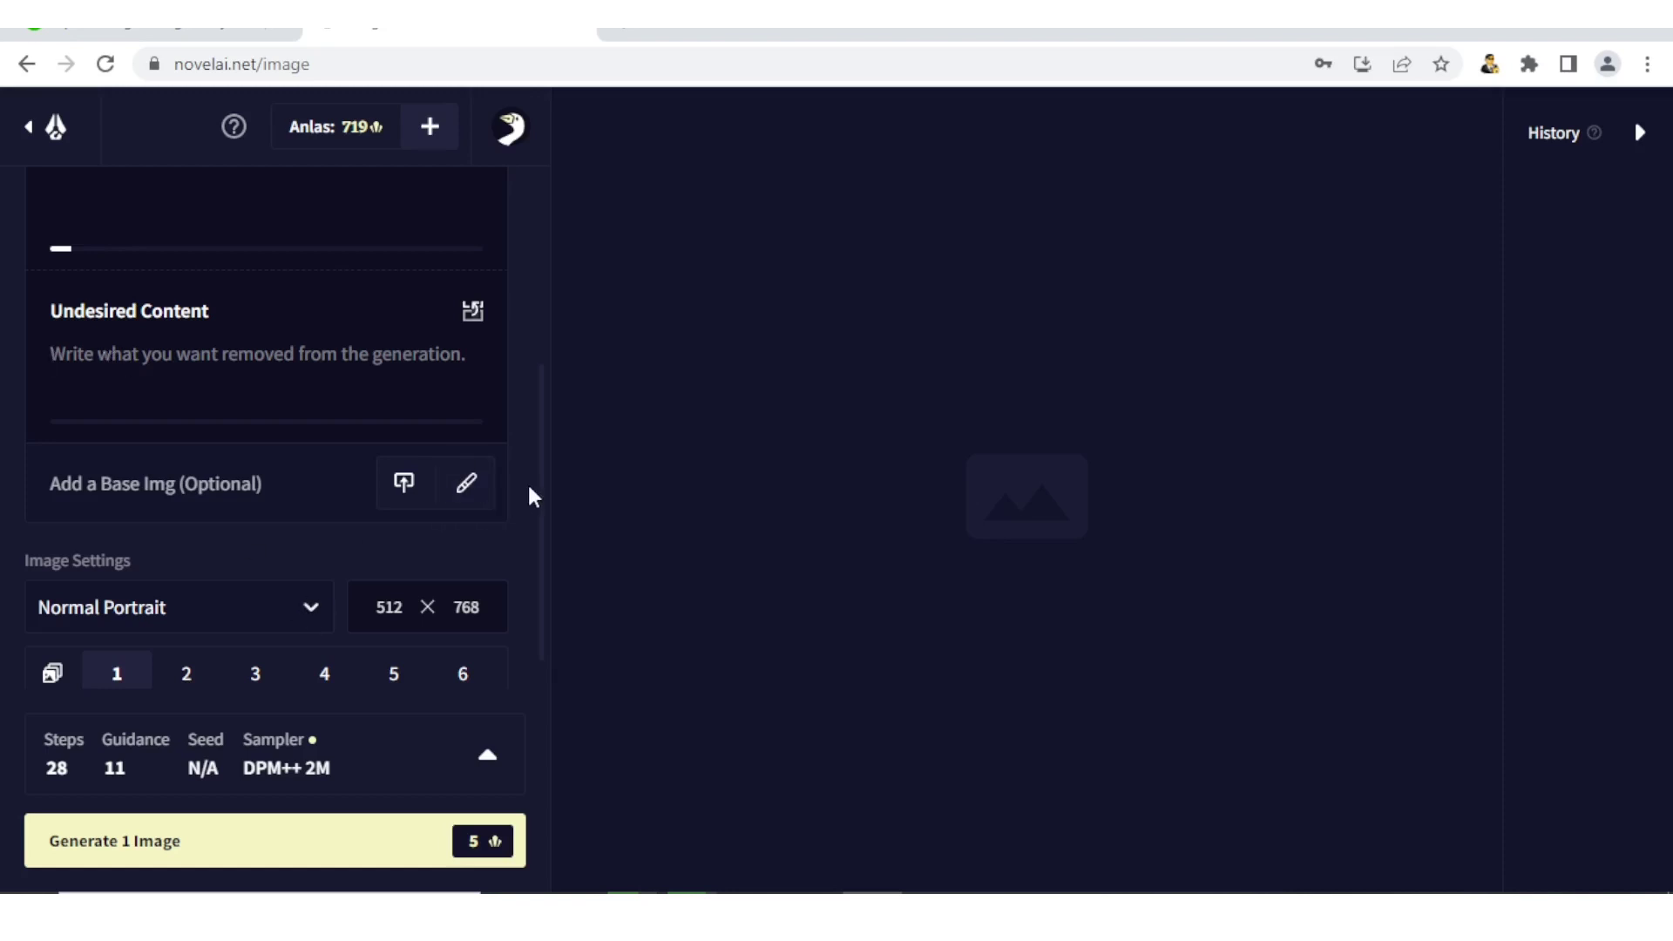
# Generate the 512×768 image of the elderly man on the bench.
pyautogui.scroll(1, 537, 494)
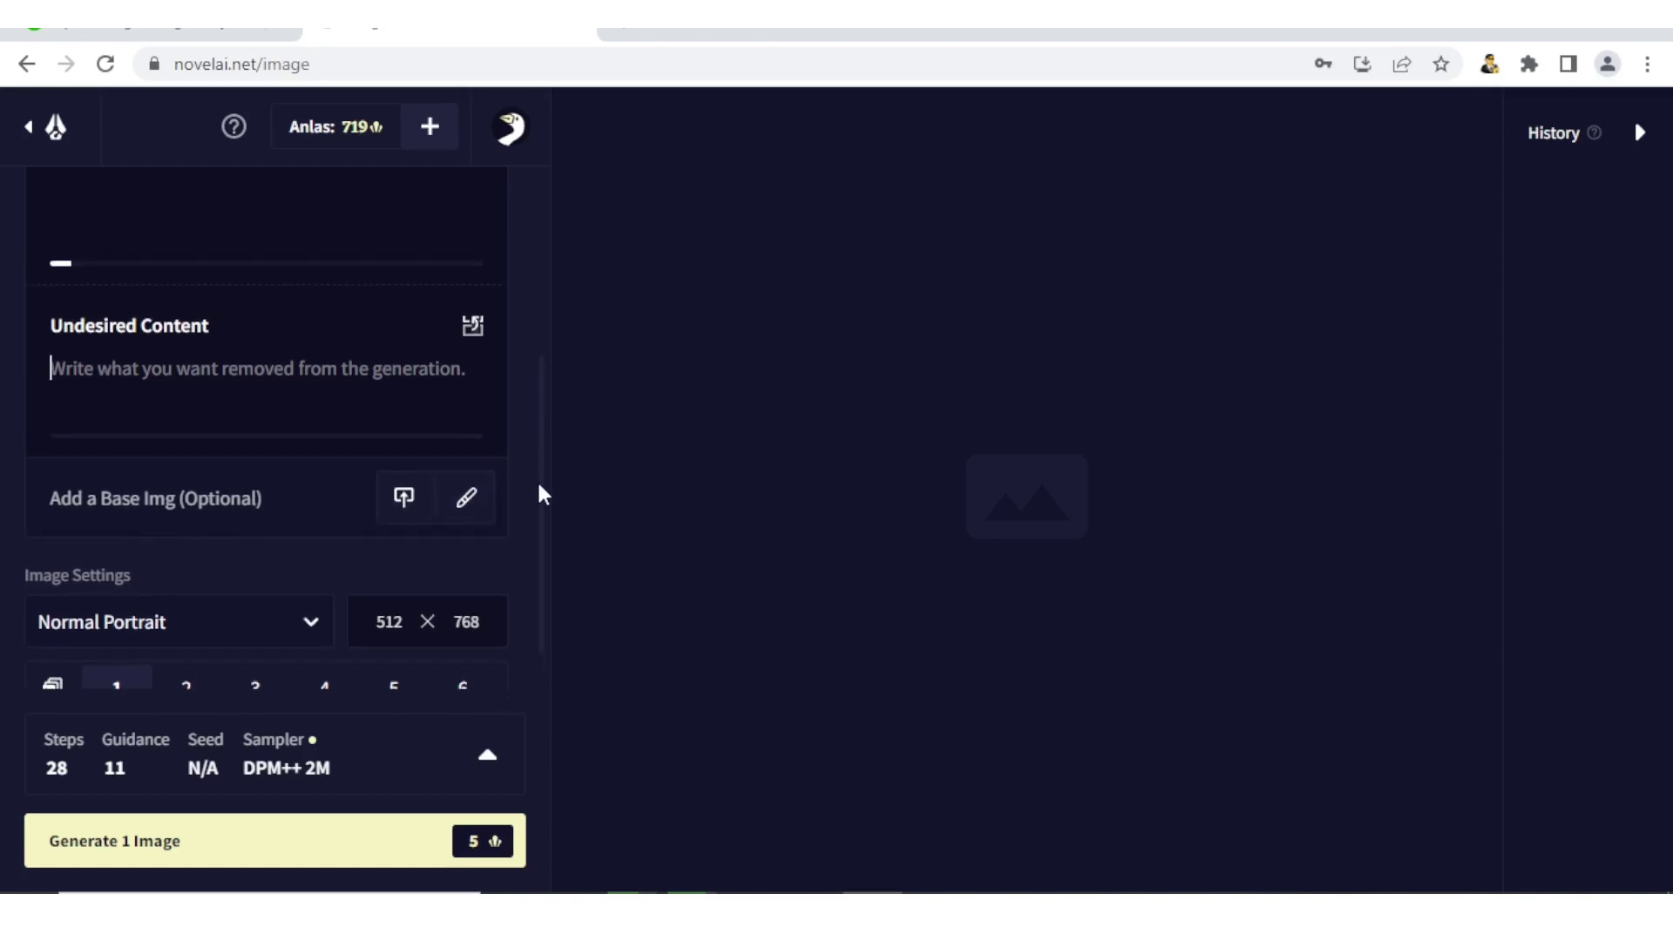
pyautogui.click(332, 368)
pyautogui.scroll(-1, 540, 453)
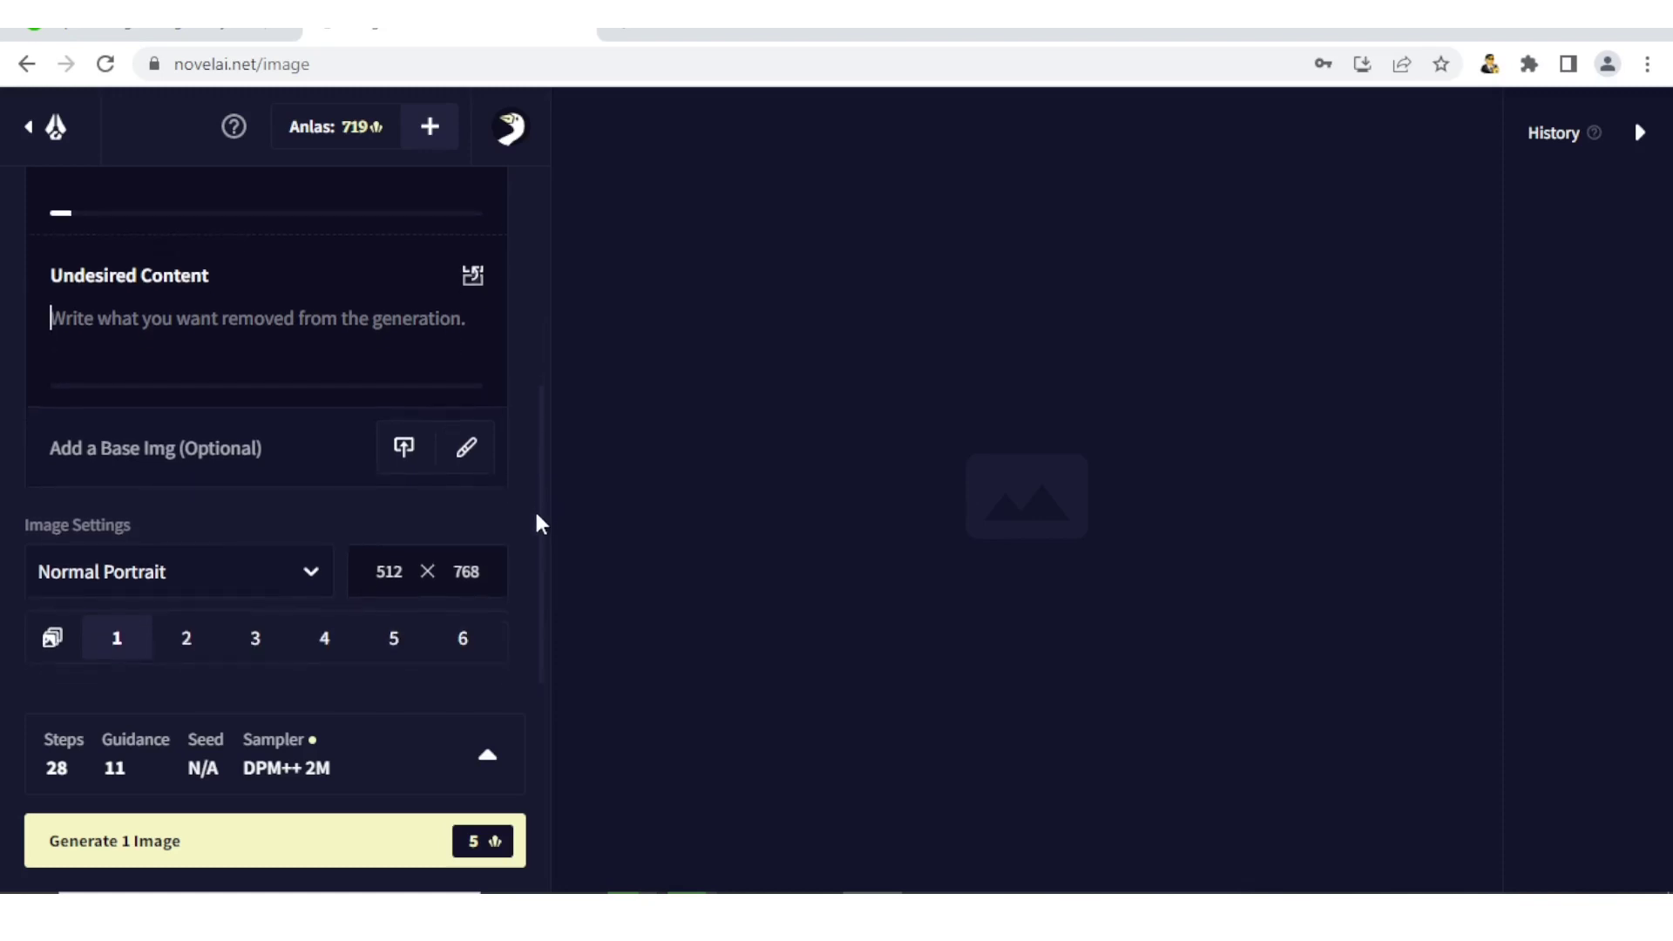
pyautogui.click(200, 853)
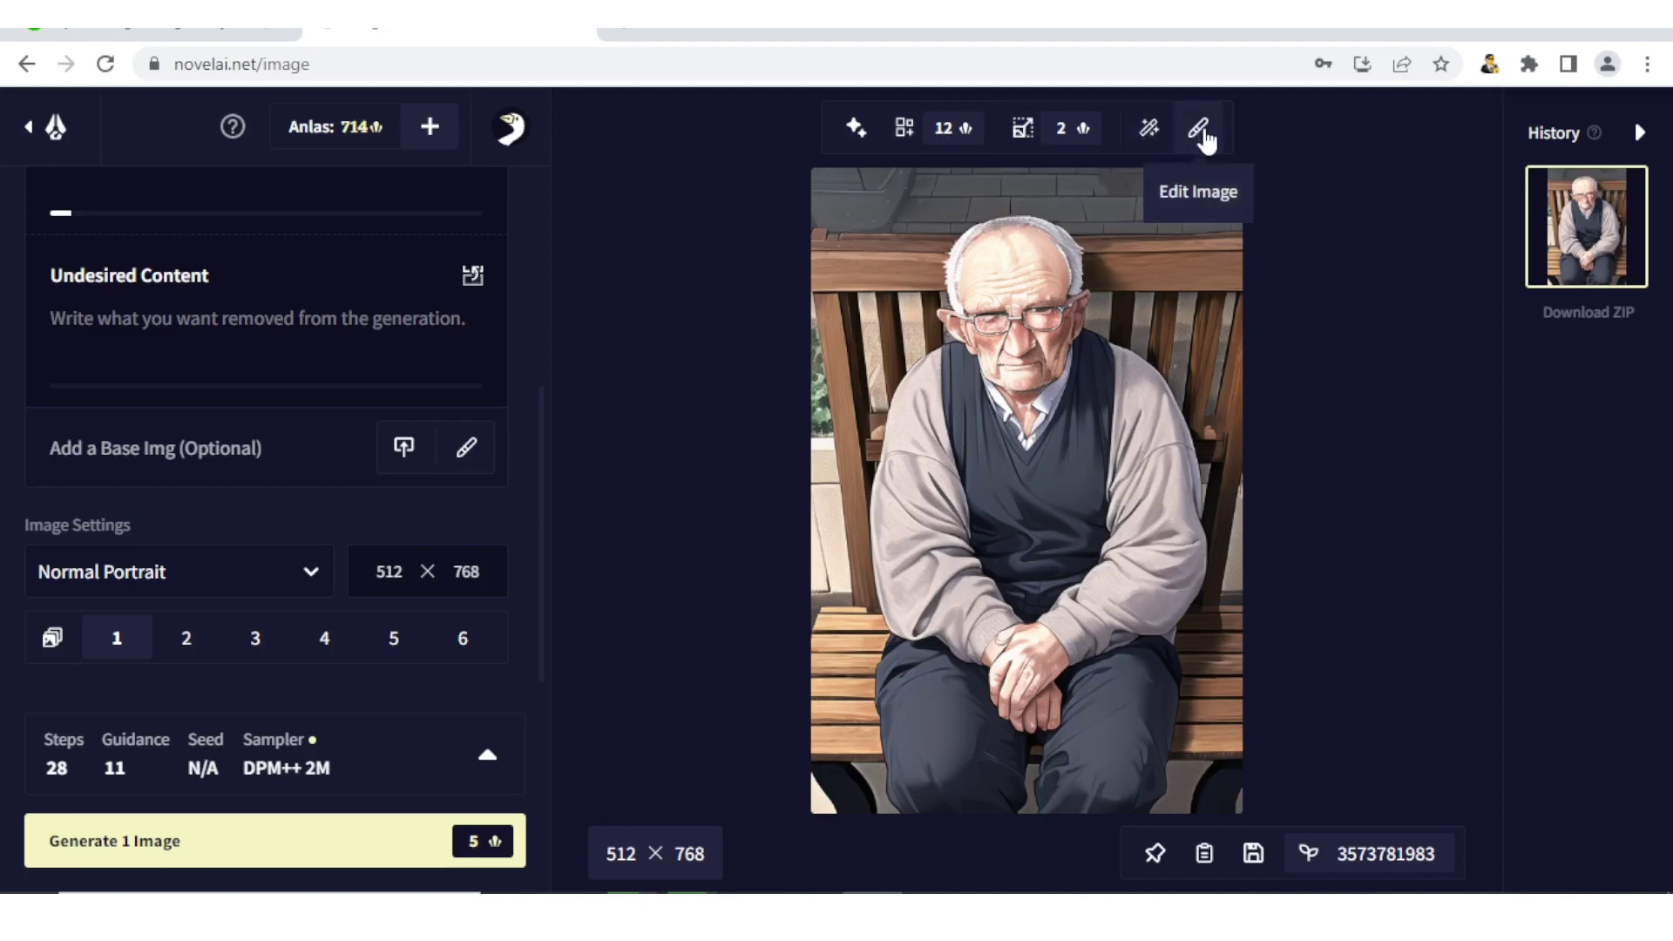
pyautogui.click(855, 131)
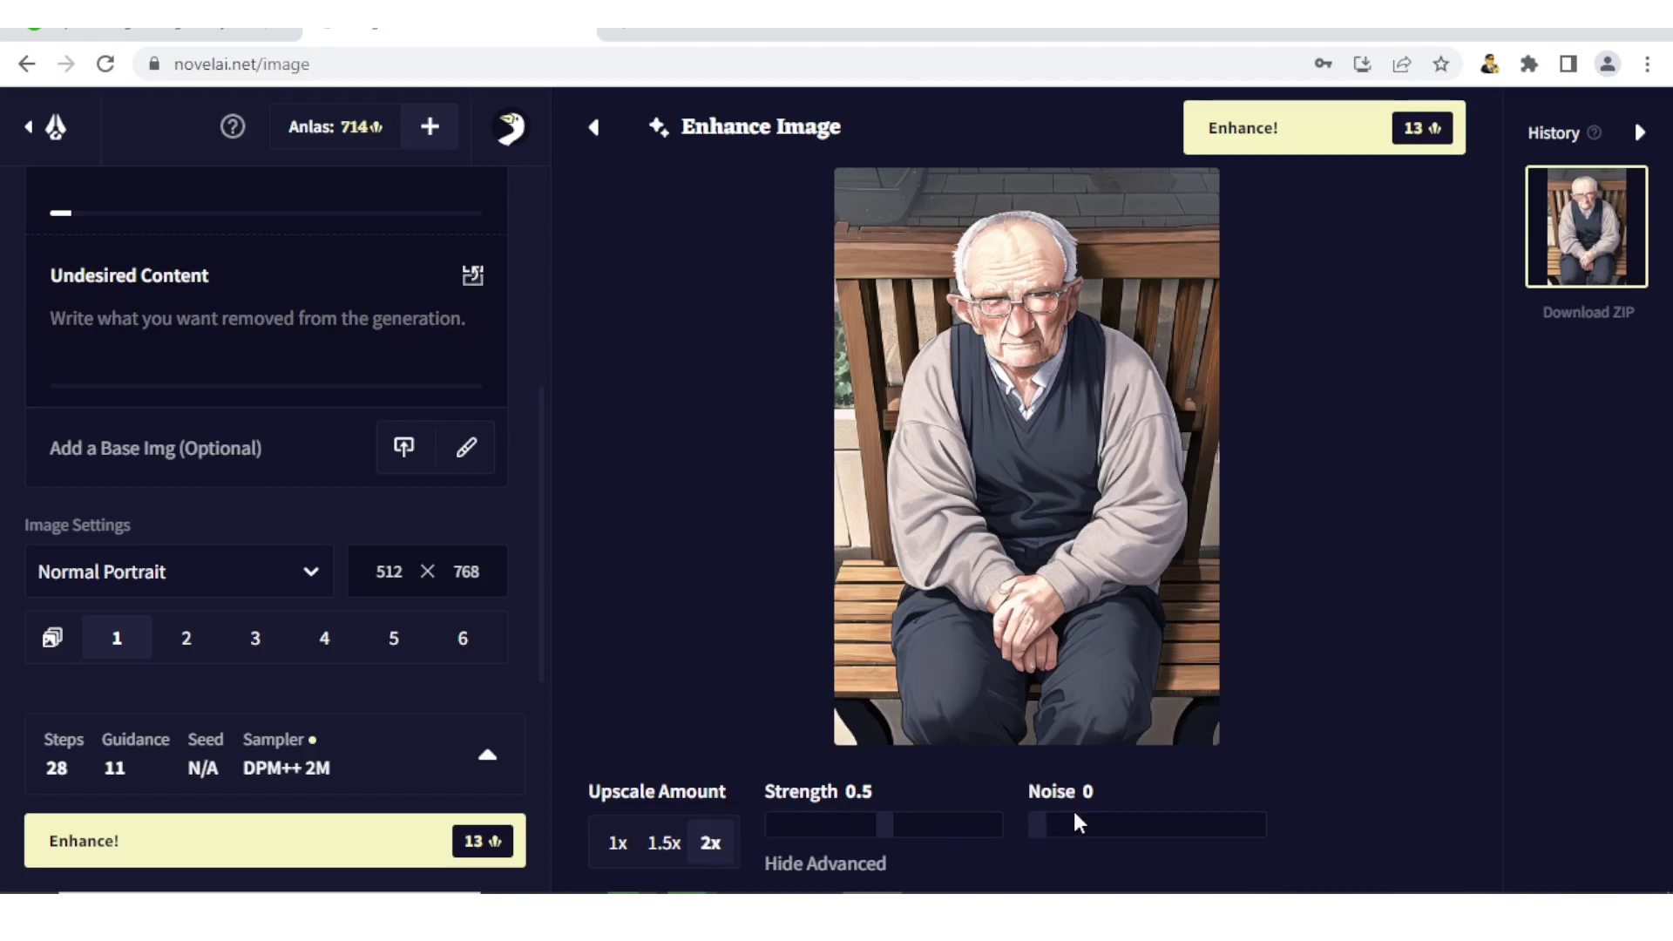
pyautogui.moveTo(884, 832); pyautogui.dragTo(736, 845)
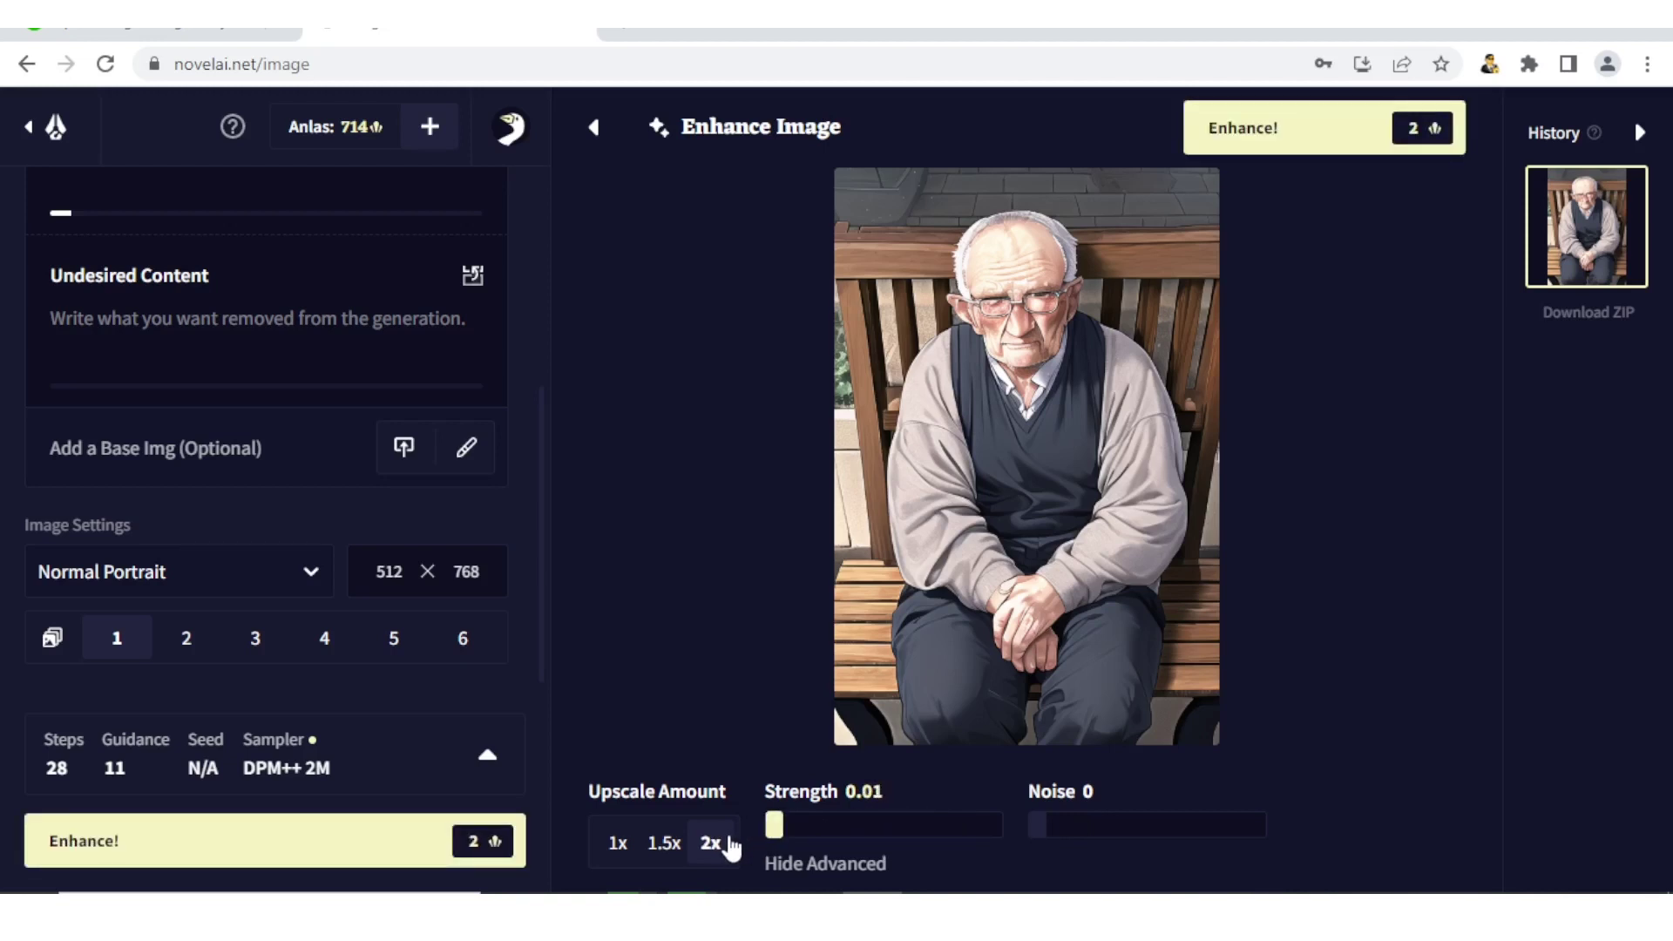
pyautogui.click(1049, 819)
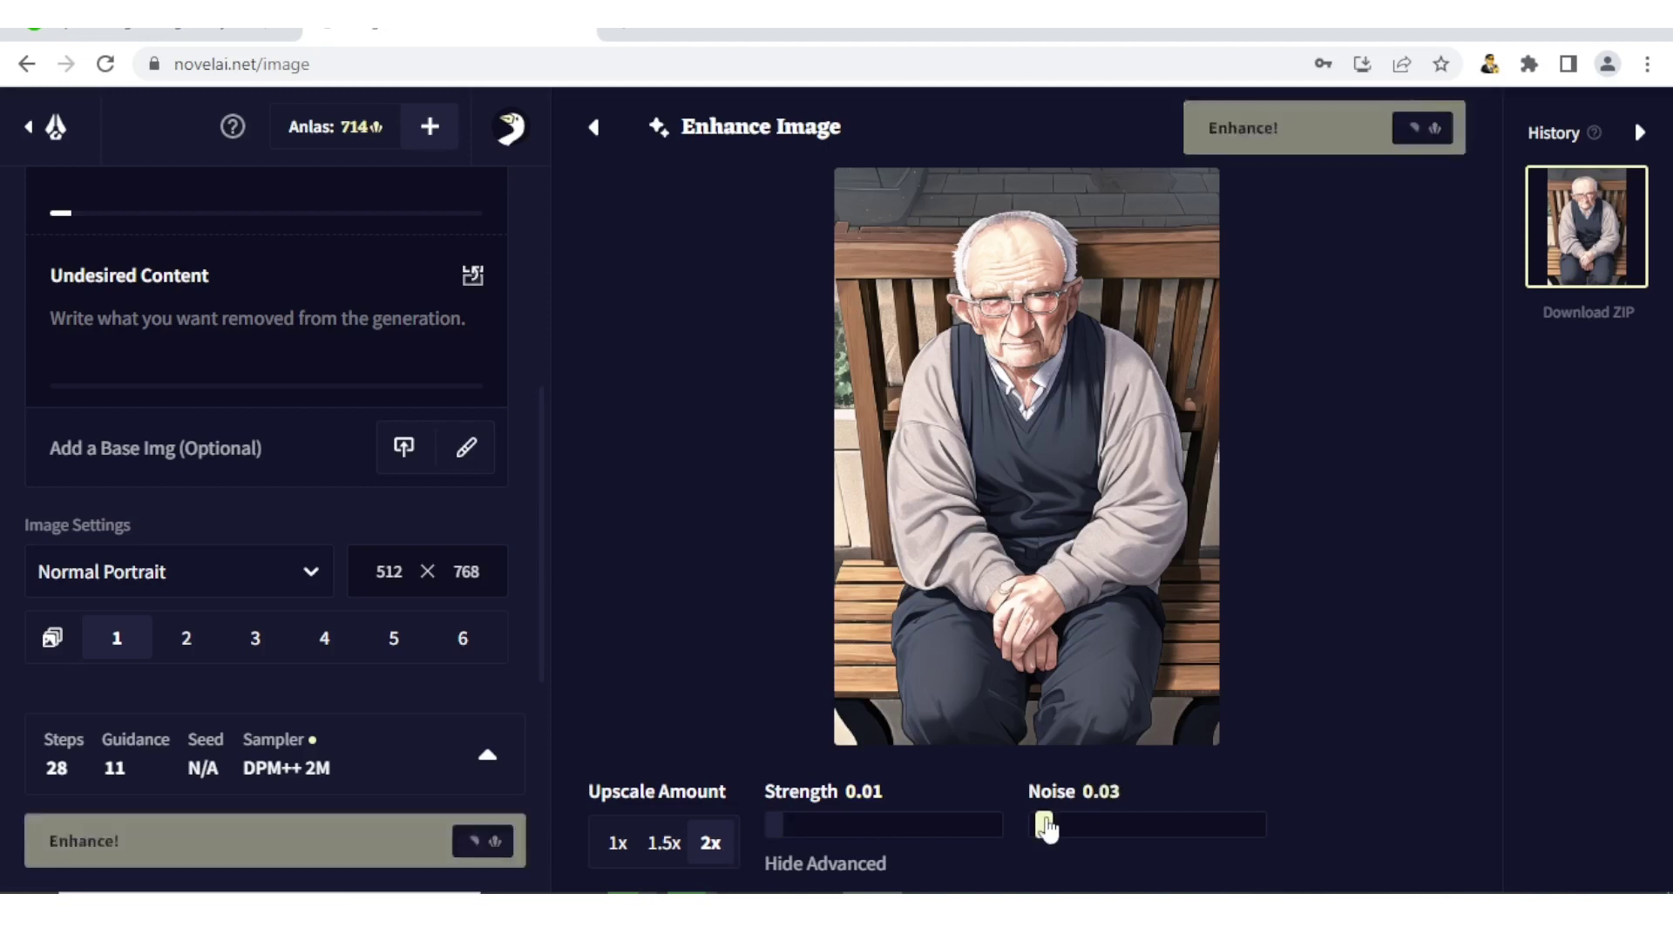
pyautogui.moveTo(1050, 820); pyautogui.dragTo(1107, 866)
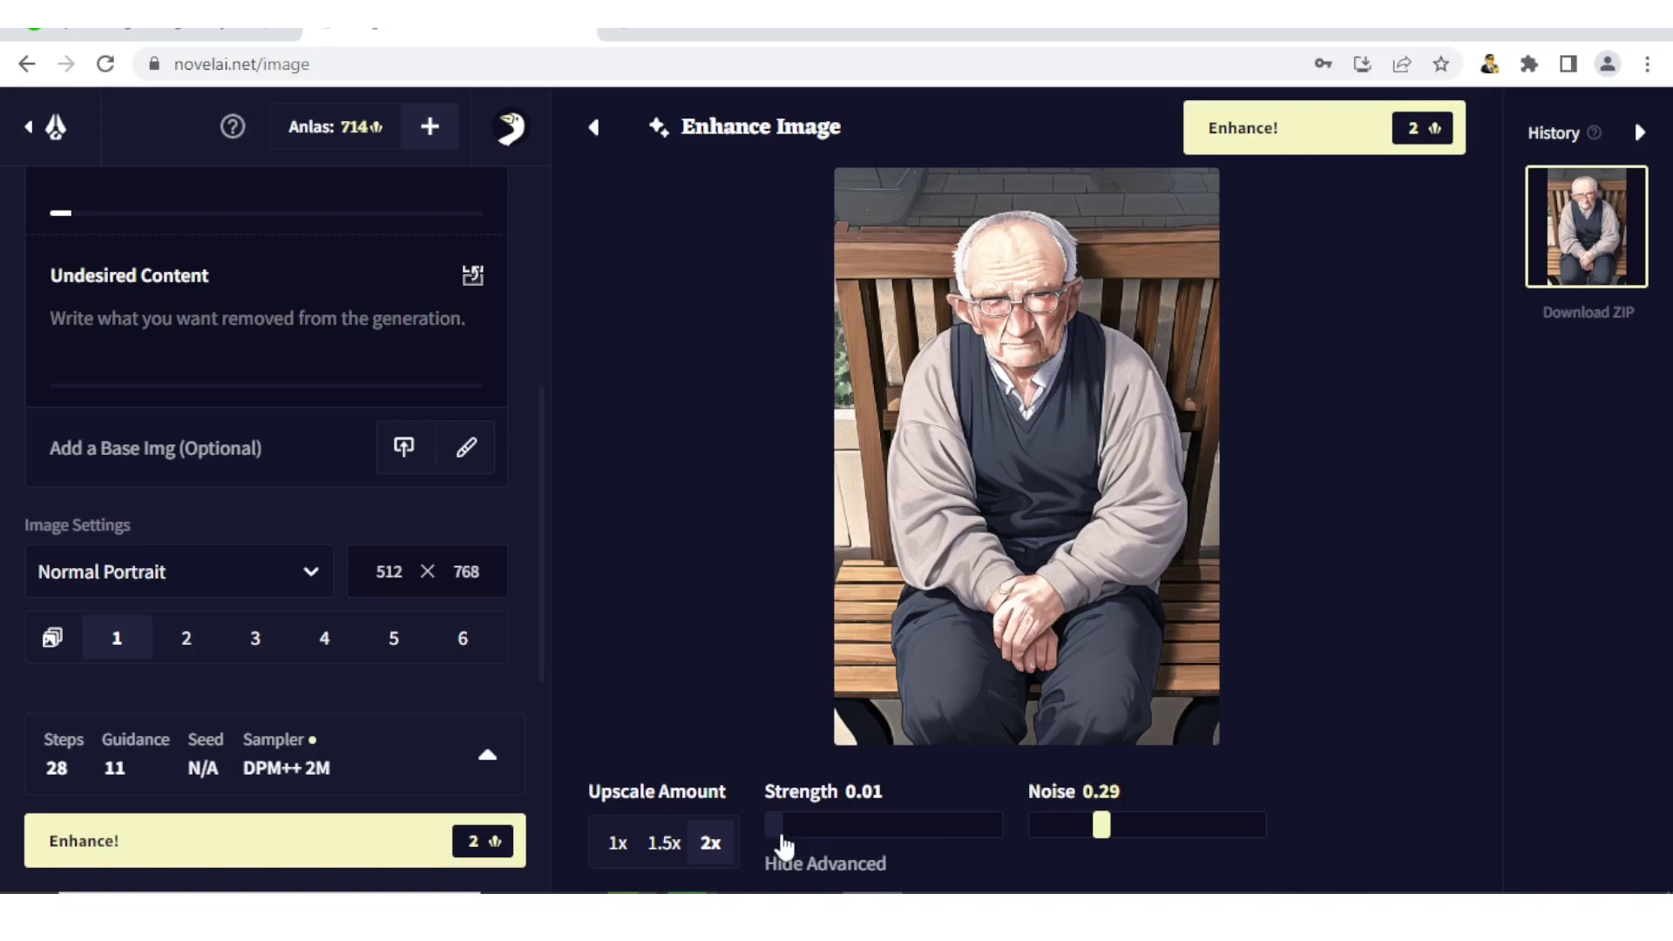
pyautogui.moveTo(771, 832); pyautogui.dragTo(849, 830)
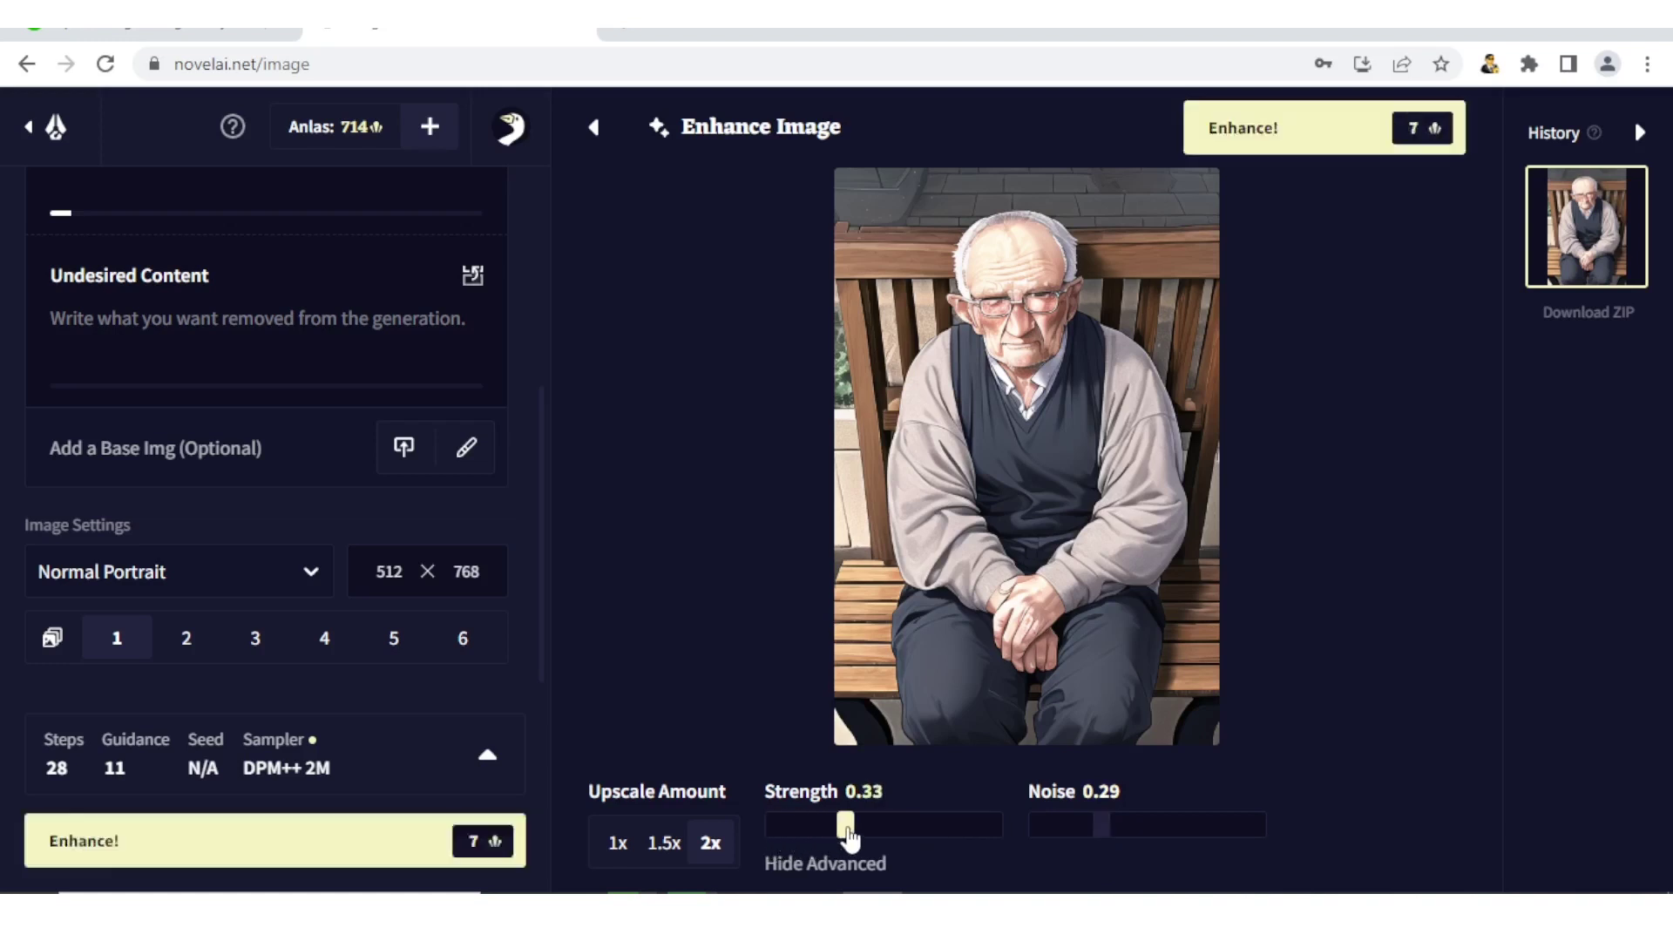
pyautogui.click(591, 131)
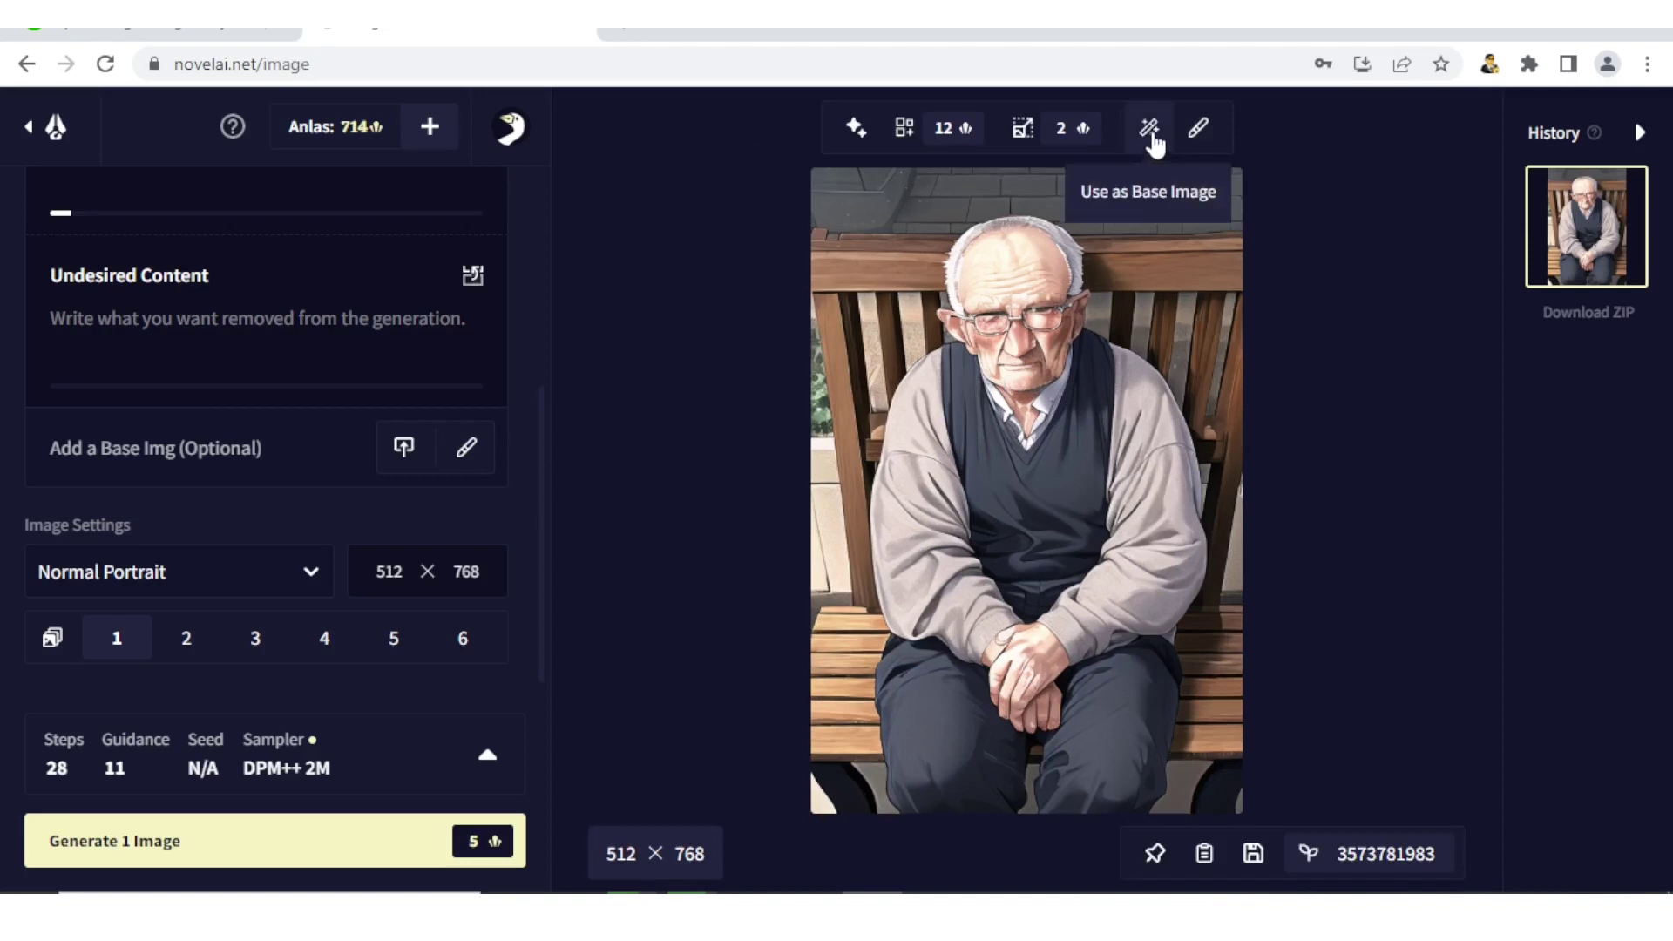
# Open the bench portrait in the image editor, draw a test stroke, and undo it.
pyautogui.click(1200, 131)
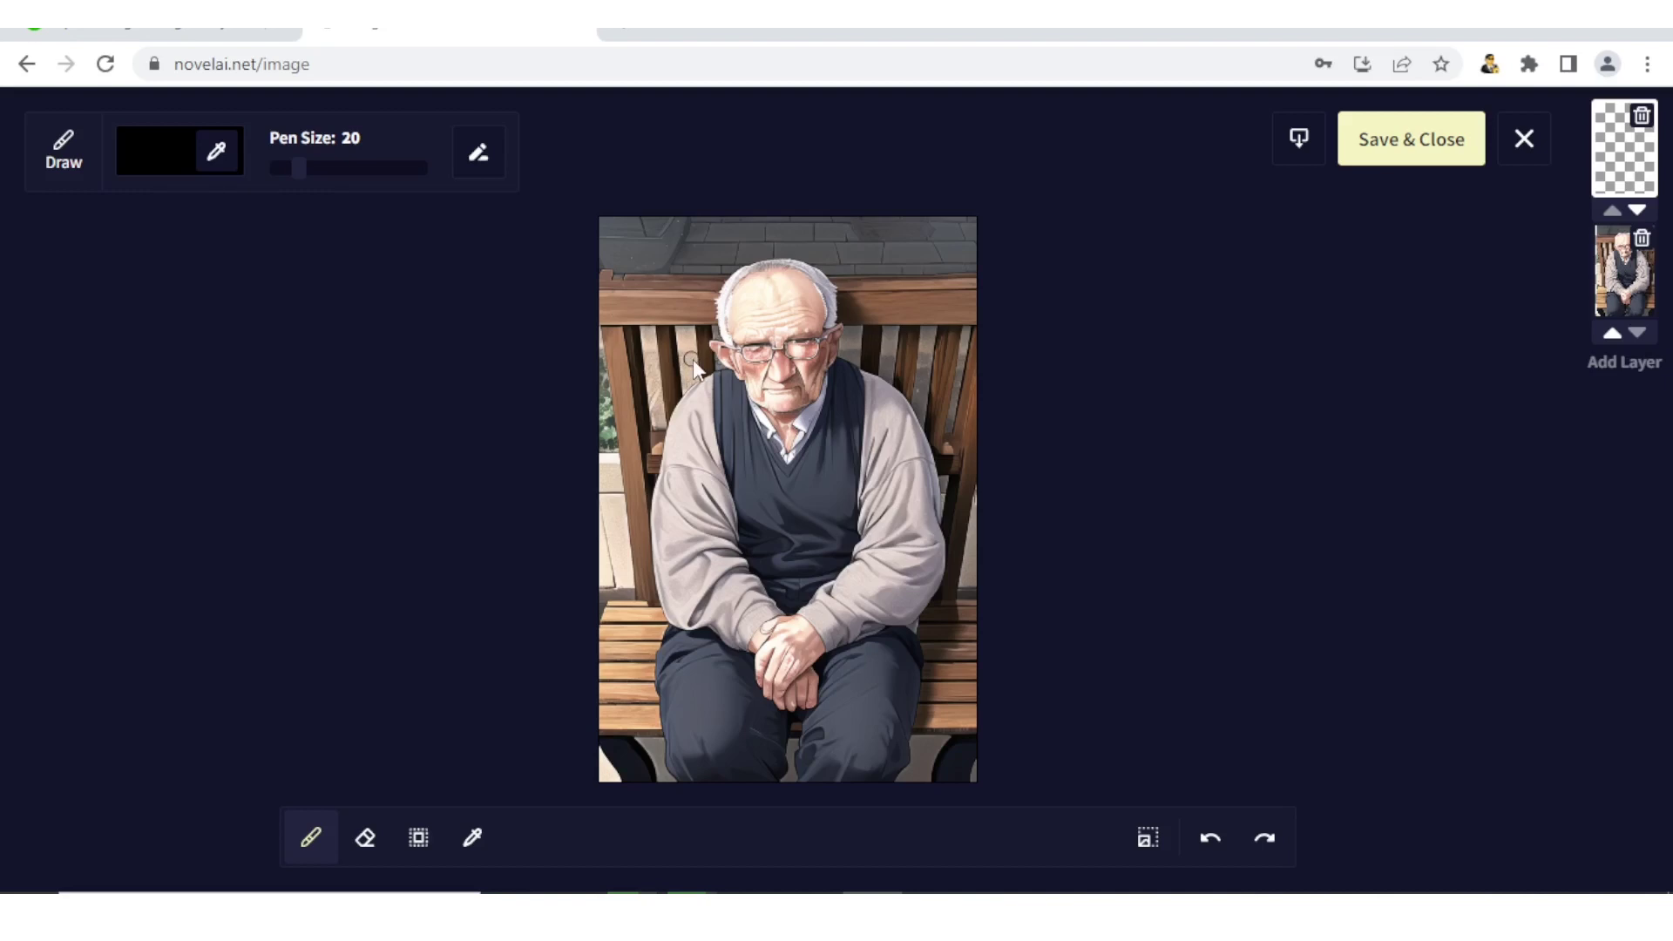
pyautogui.moveTo(693, 358)
pyautogui.mouseDown()
pyautogui.moveTo(784, 305)
pyautogui.moveTo(804, 330)
pyautogui.moveTo(780, 441)
pyautogui.moveTo(867, 479)
pyautogui.moveTo(727, 493)
pyautogui.mouseUp()
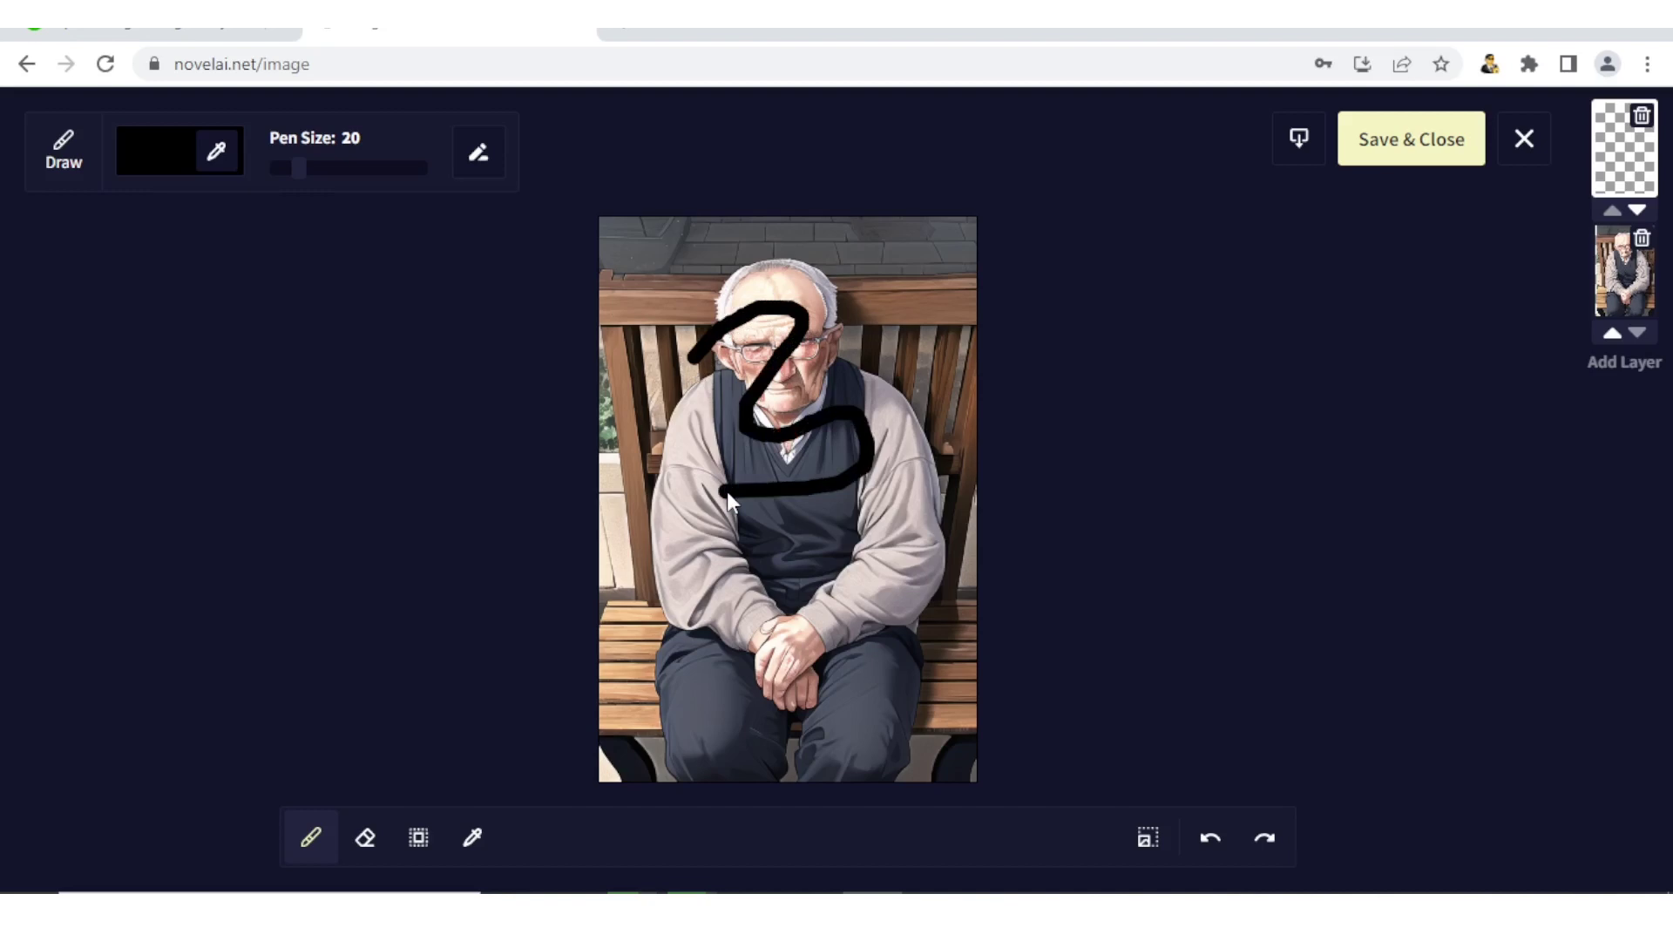
pyautogui.hotkey('ctrl', 'z')
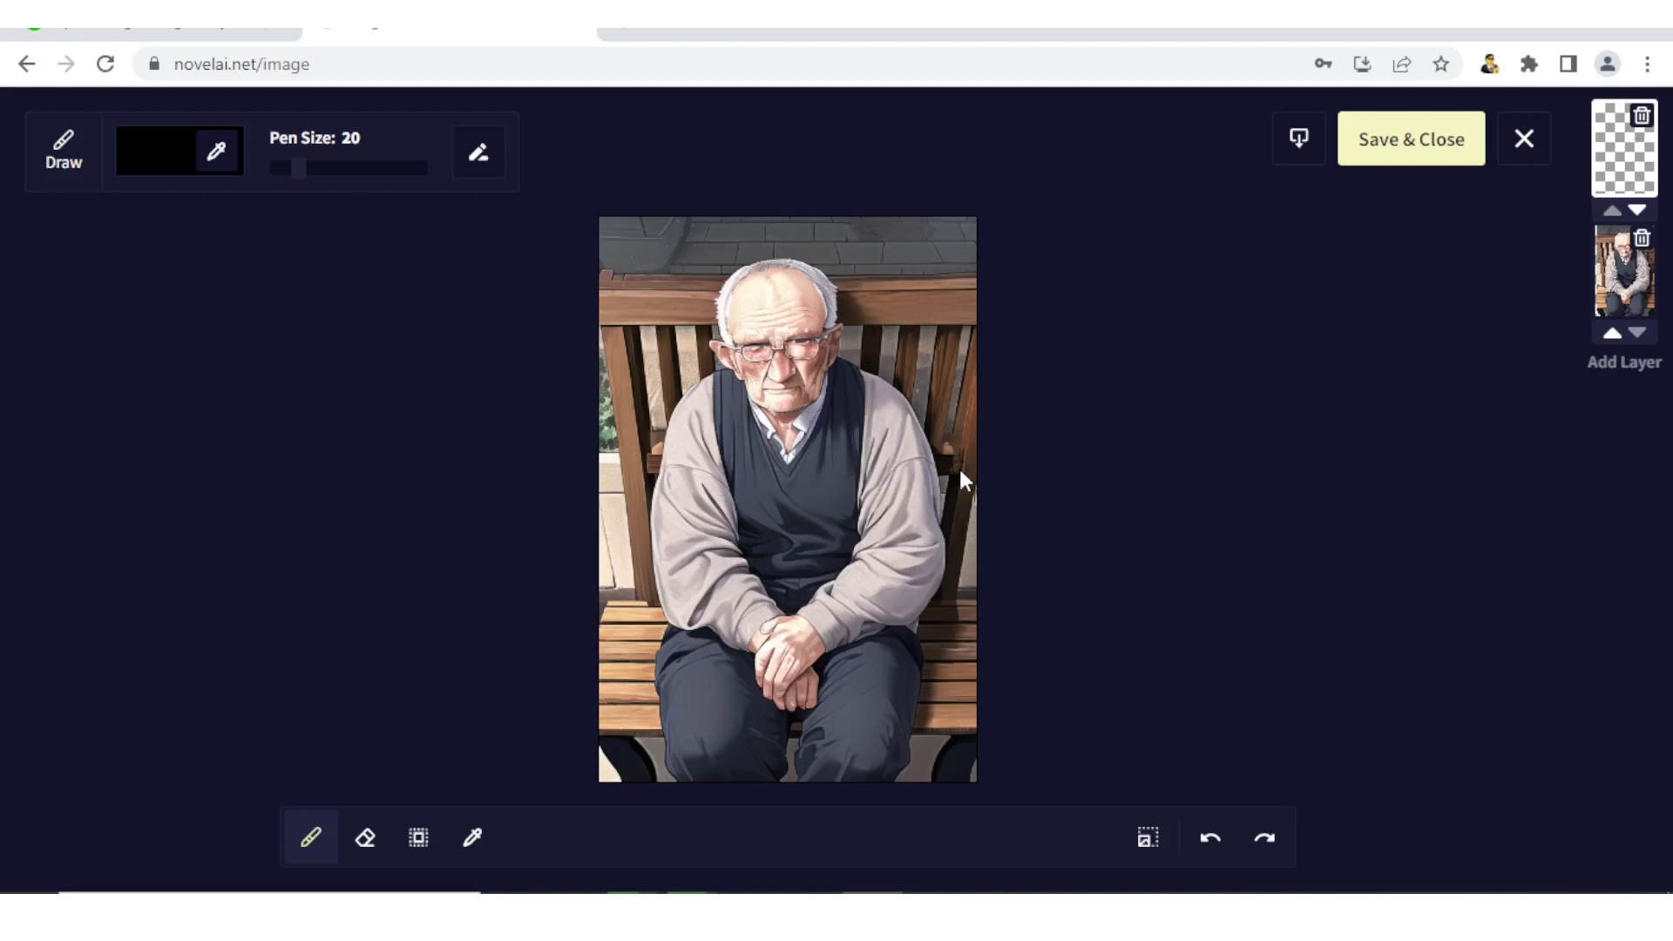
# Mark both sleeve cuffs beside the hands with black pen strokes.
pyautogui.click(807, 611)
pyautogui.click(777, 614)
pyautogui.moveTo(776, 614); pyautogui.dragTo(747, 654)
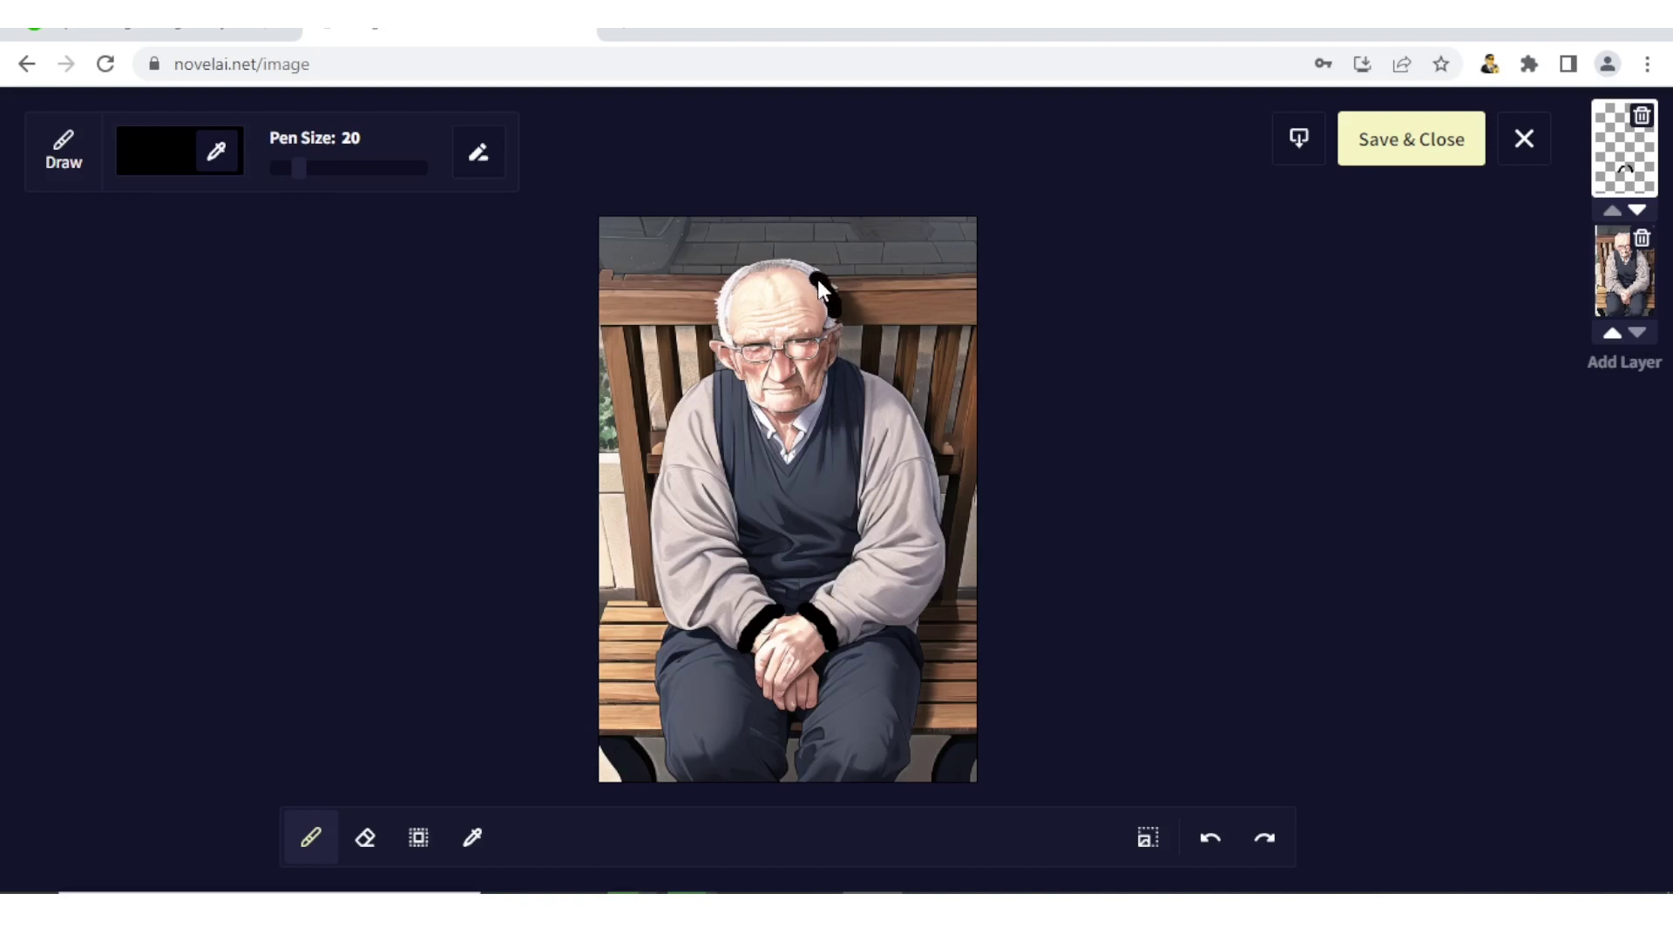
# Paint black over the top and sides of the man's head like hair.
pyautogui.moveTo(819, 281); pyautogui.dragTo(806, 271)
pyautogui.moveTo(746, 269); pyautogui.dragTo(724, 327)
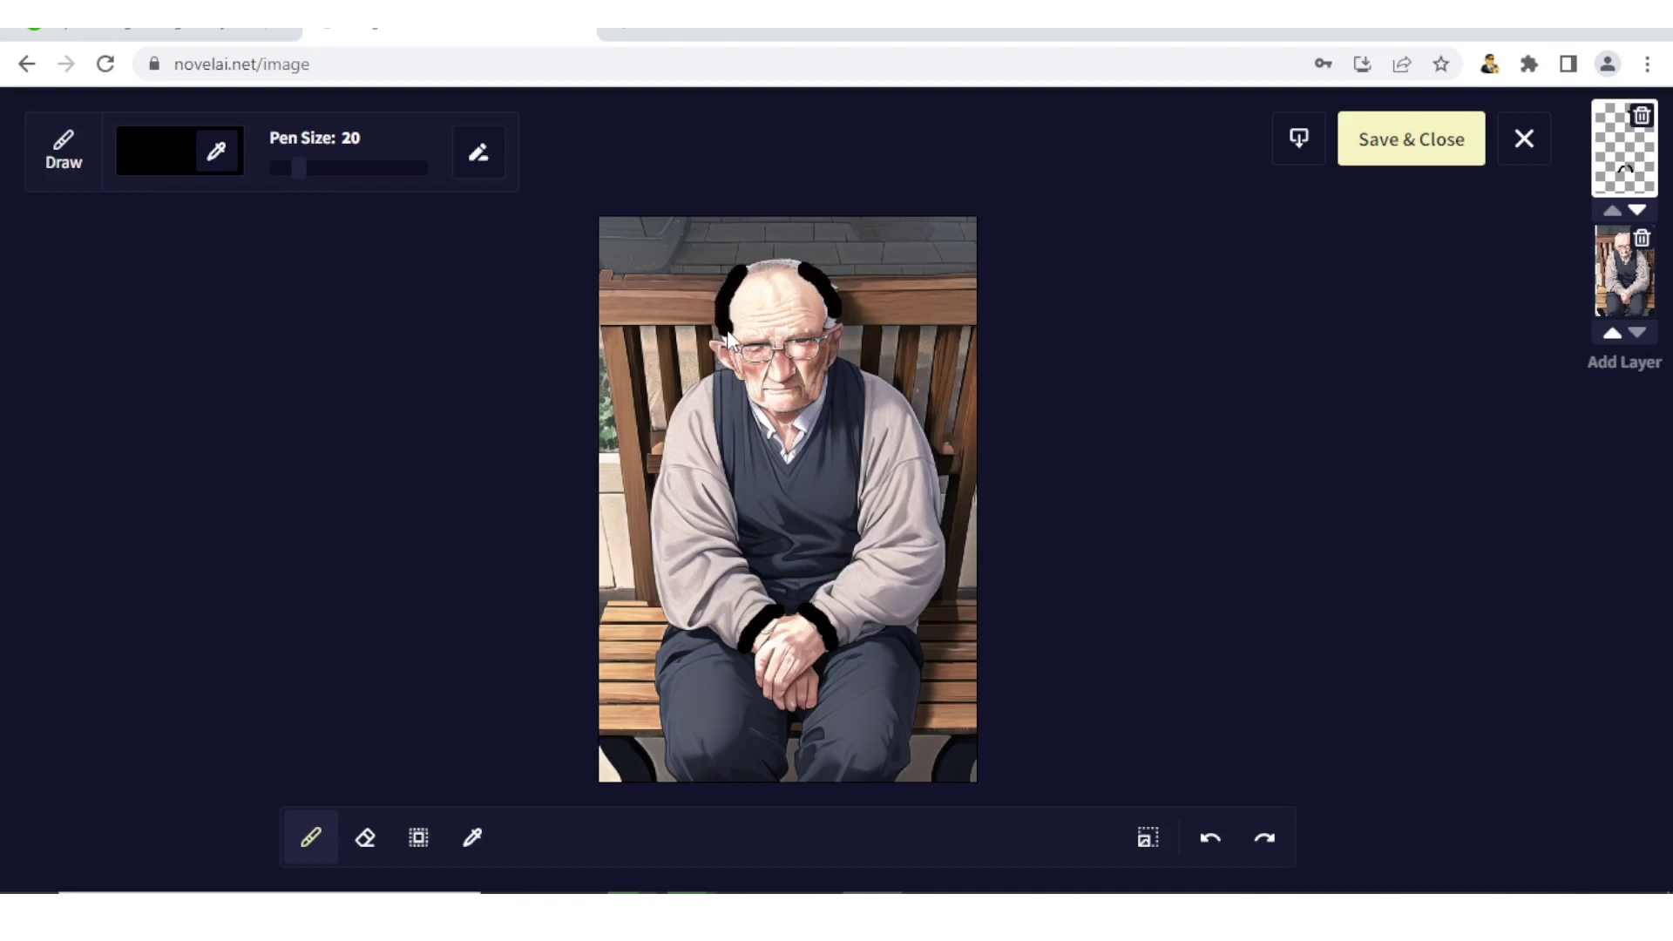
pyautogui.moveTo(740, 279); pyautogui.dragTo(802, 275)
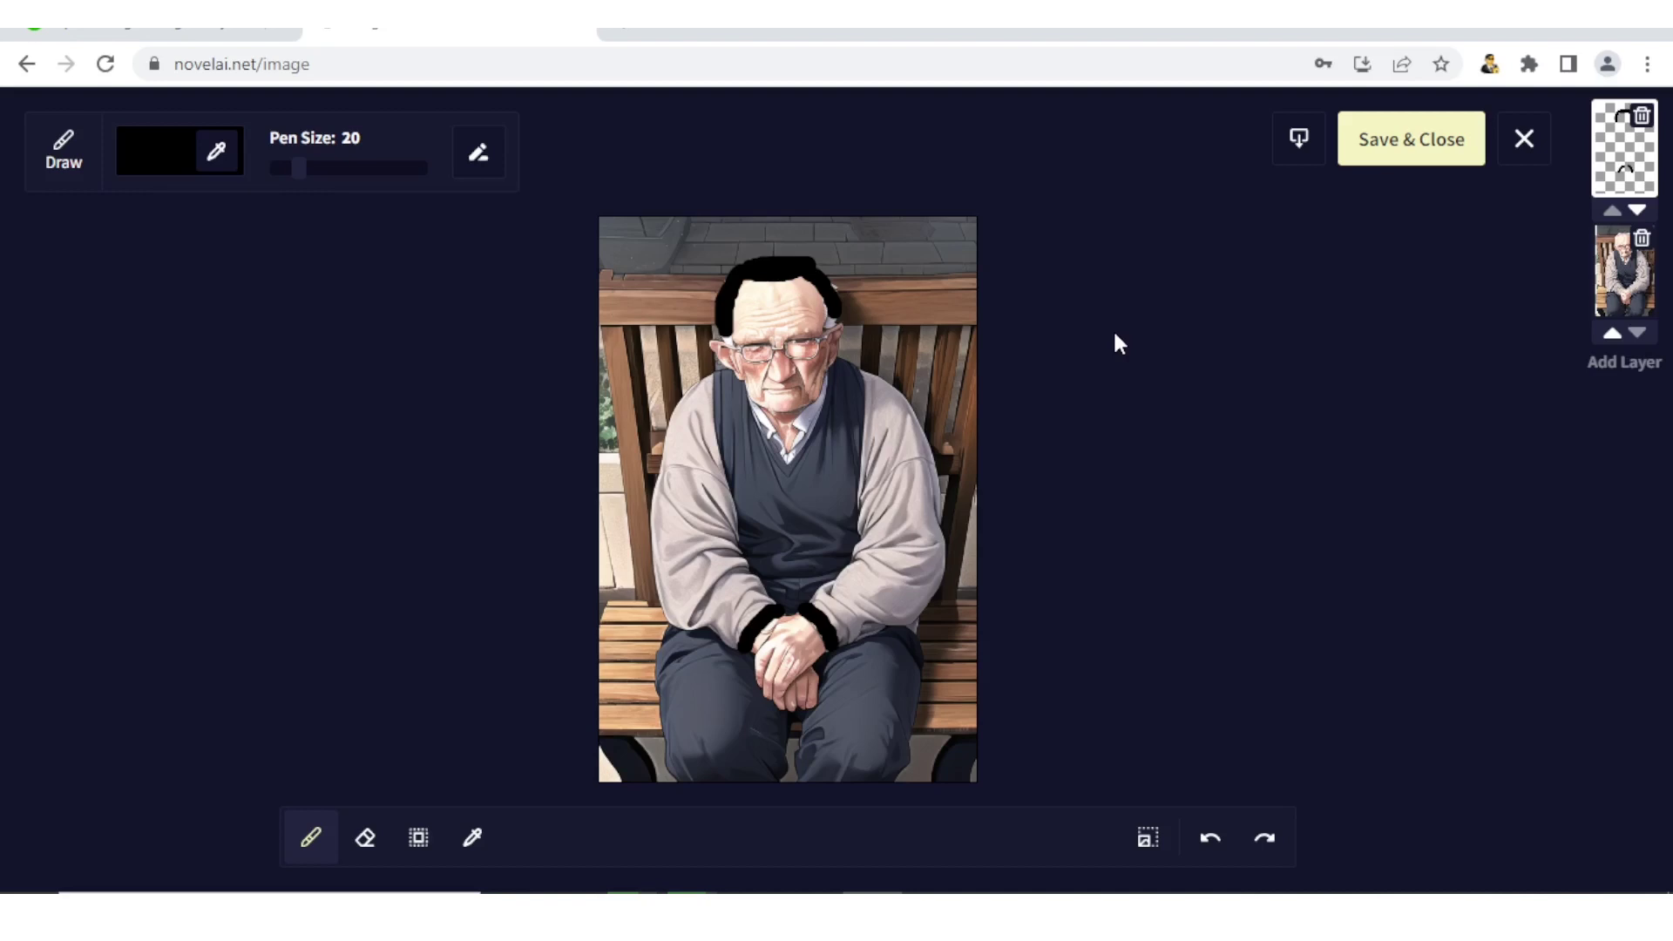
# Discard the strokes, copy the image, download it as PNG and open it in Paint.
pyautogui.click(1524, 142)
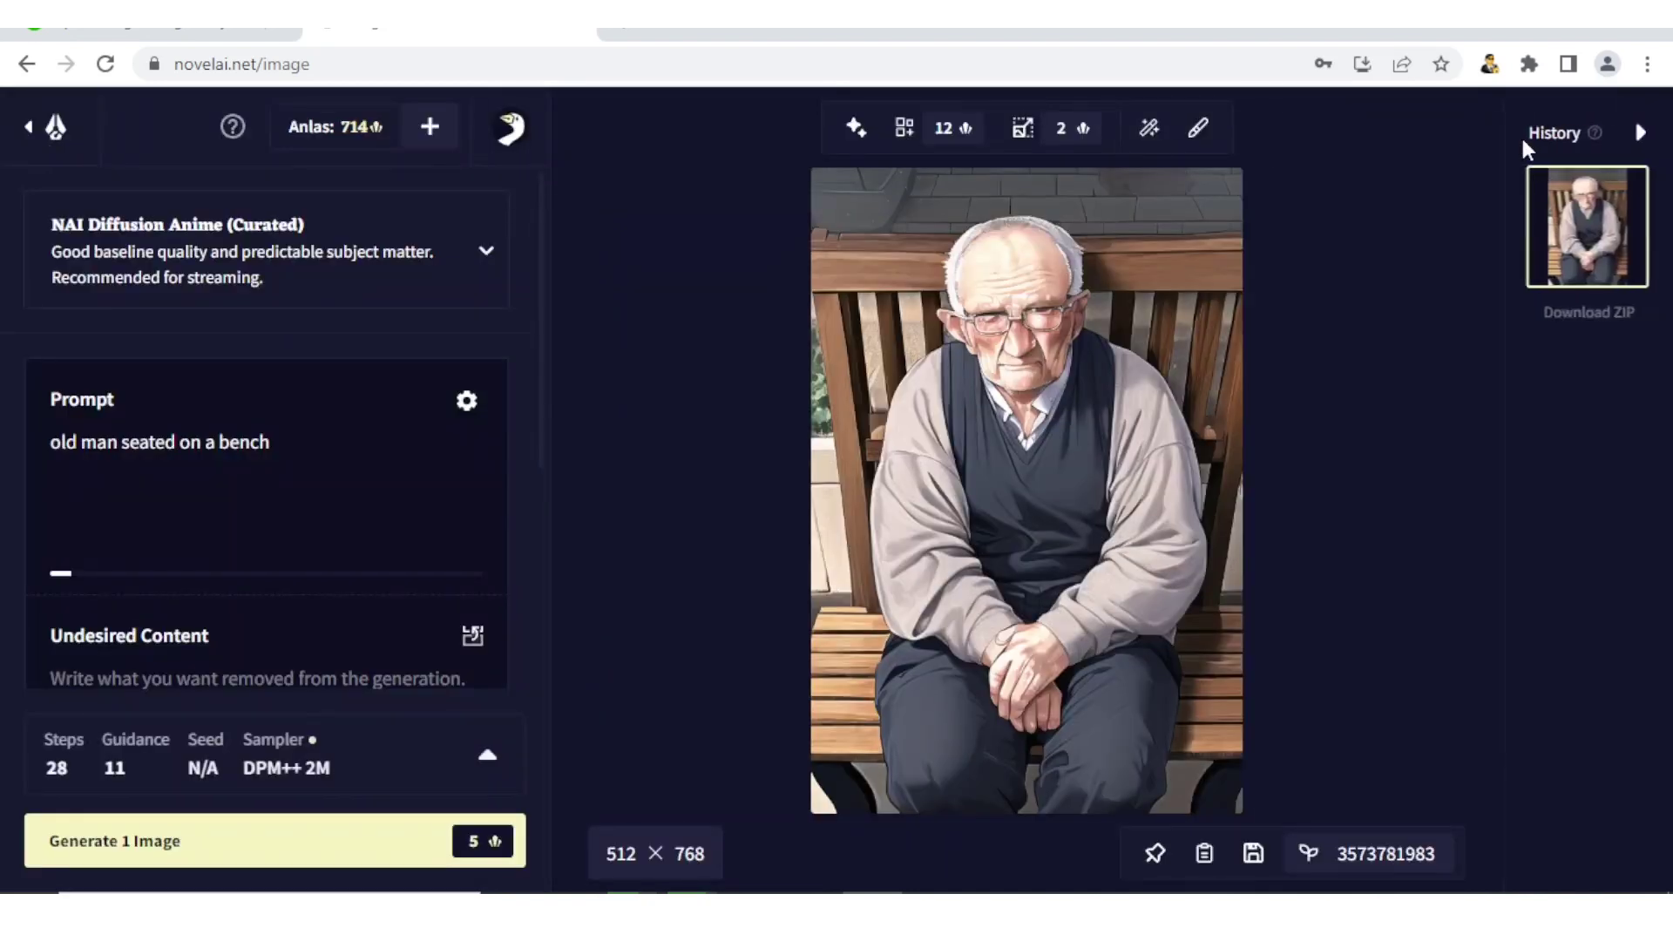
pyautogui.click(1204, 863)
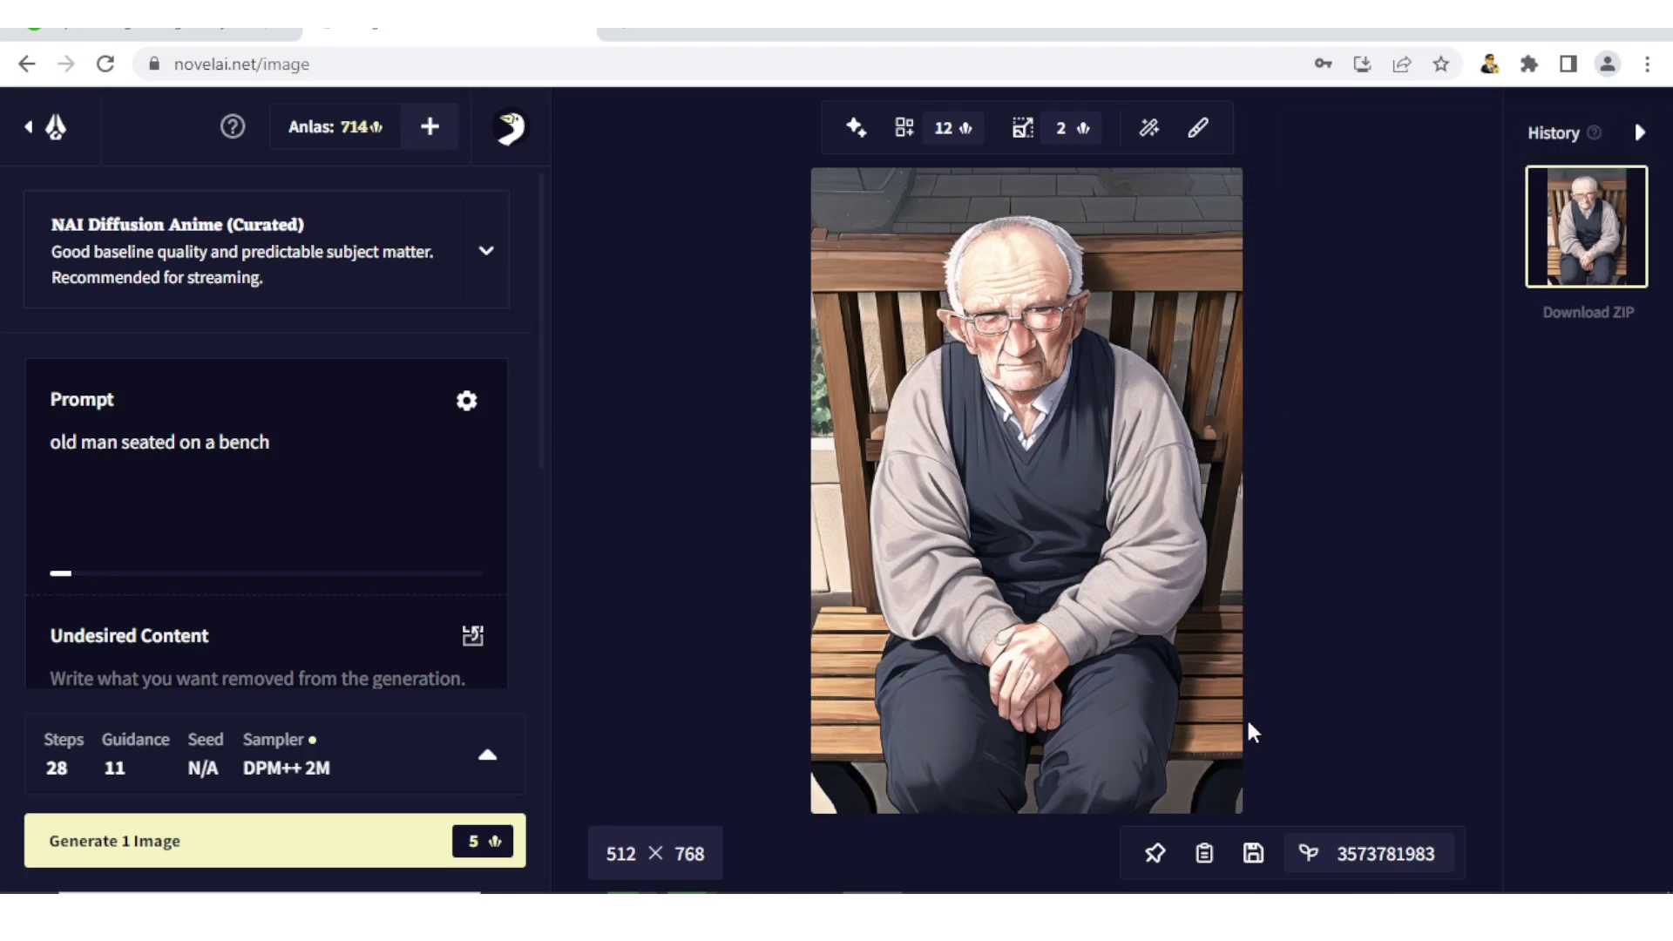
pyautogui.click(1255, 856)
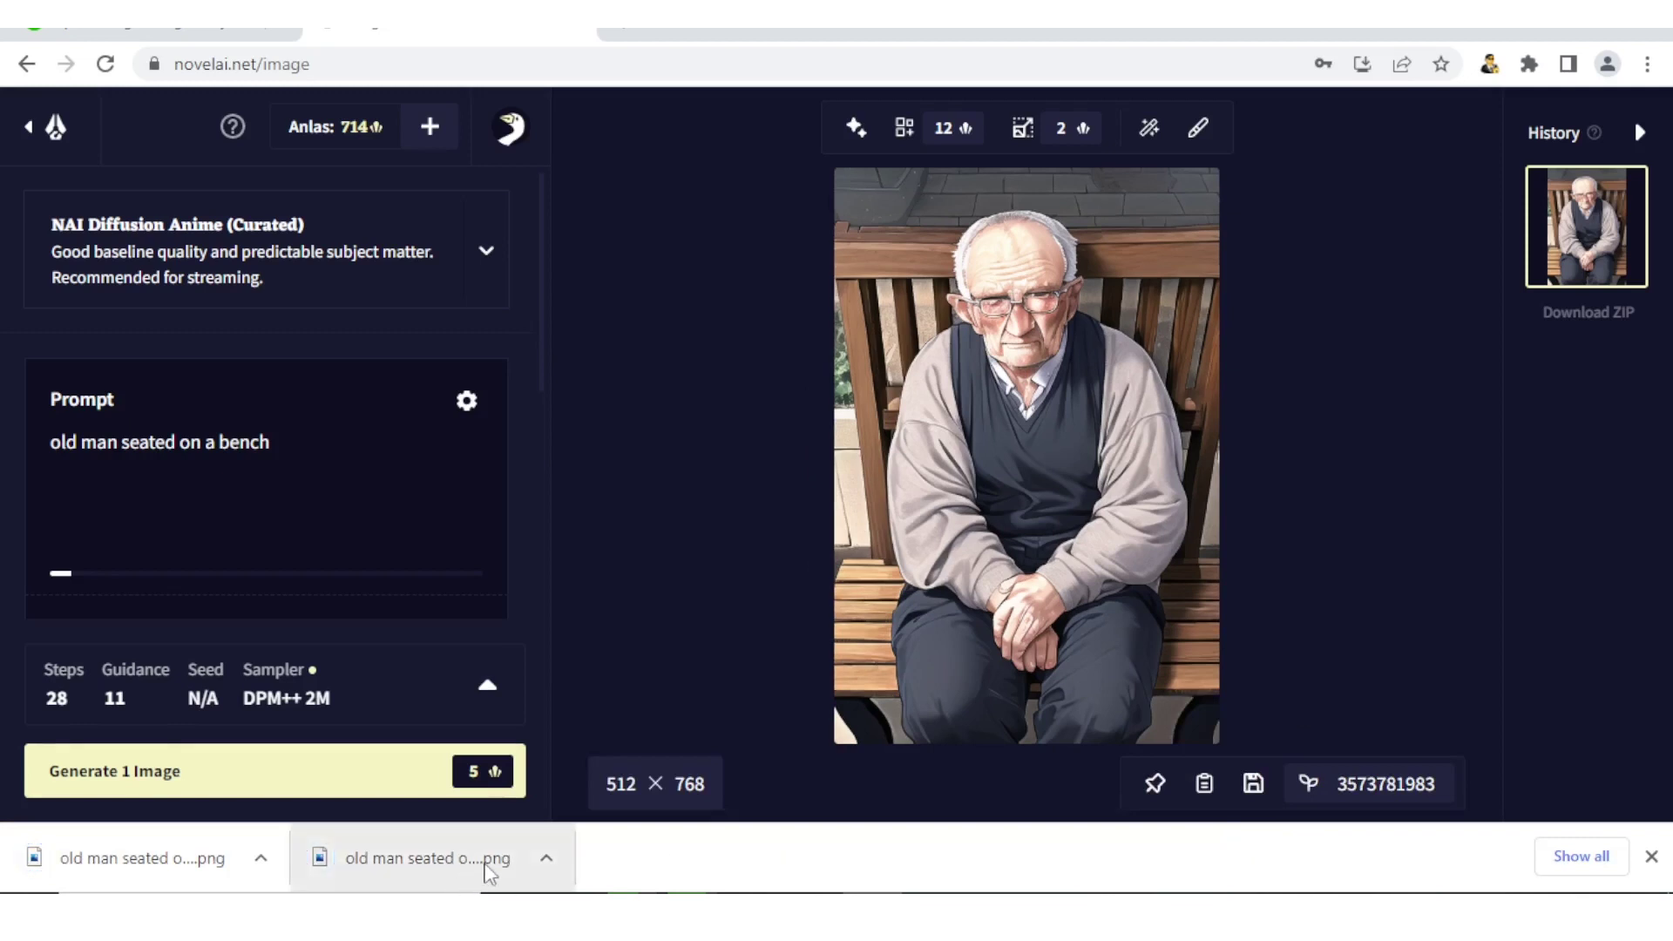
pyautogui.click(549, 867)
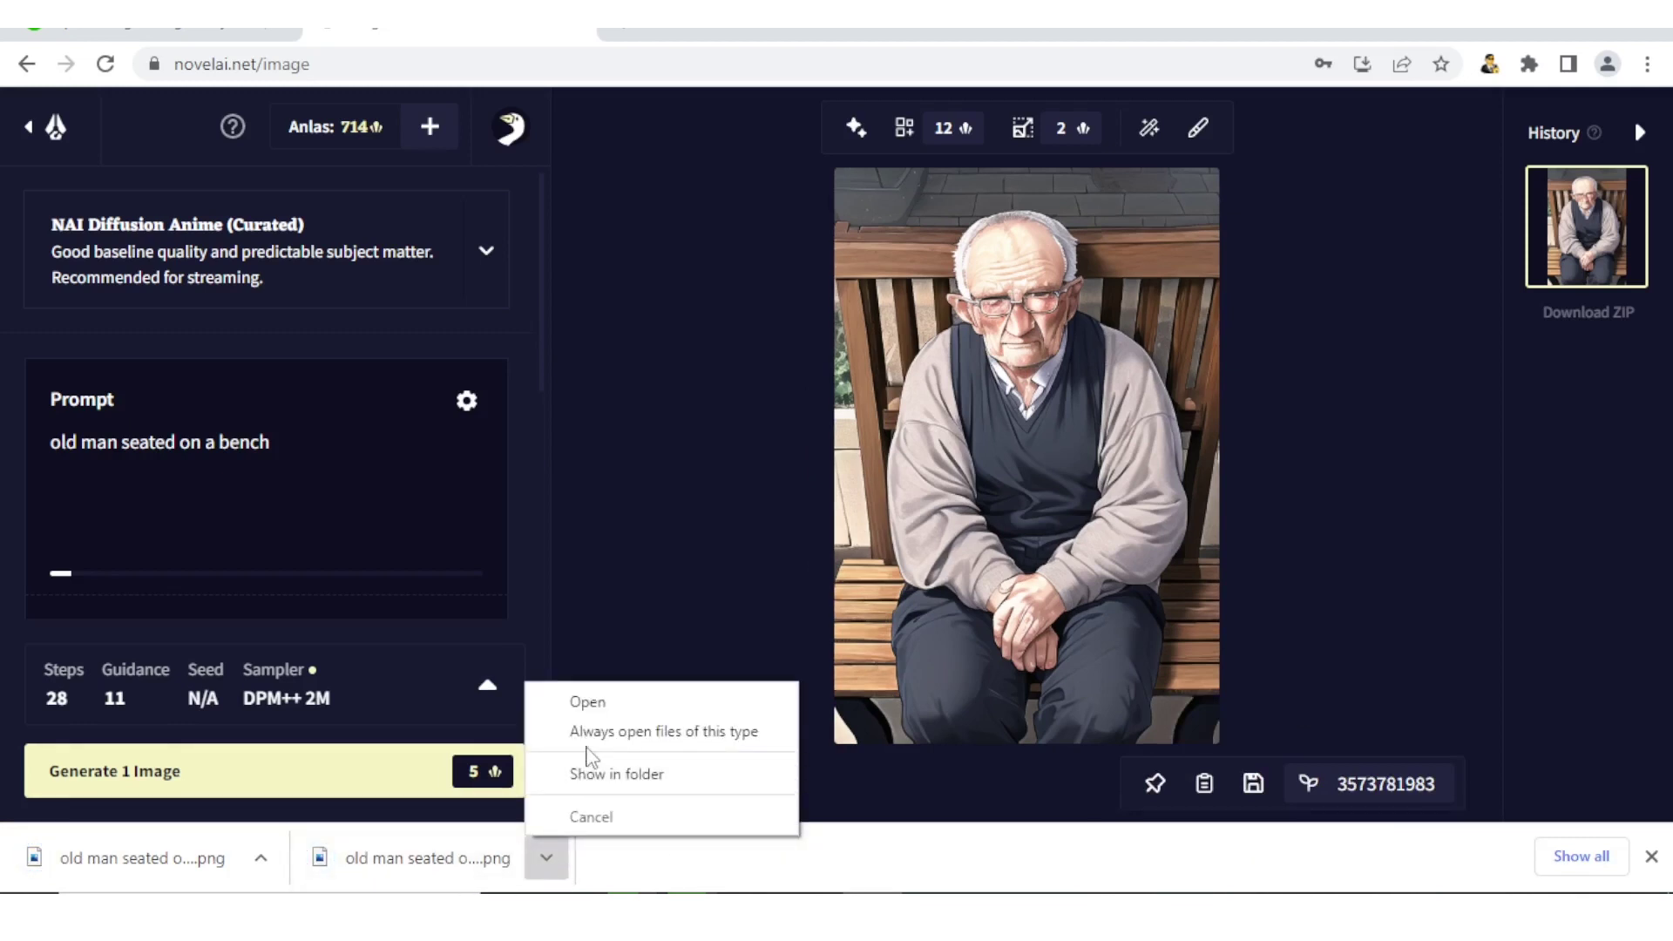
pyautogui.click(595, 706)
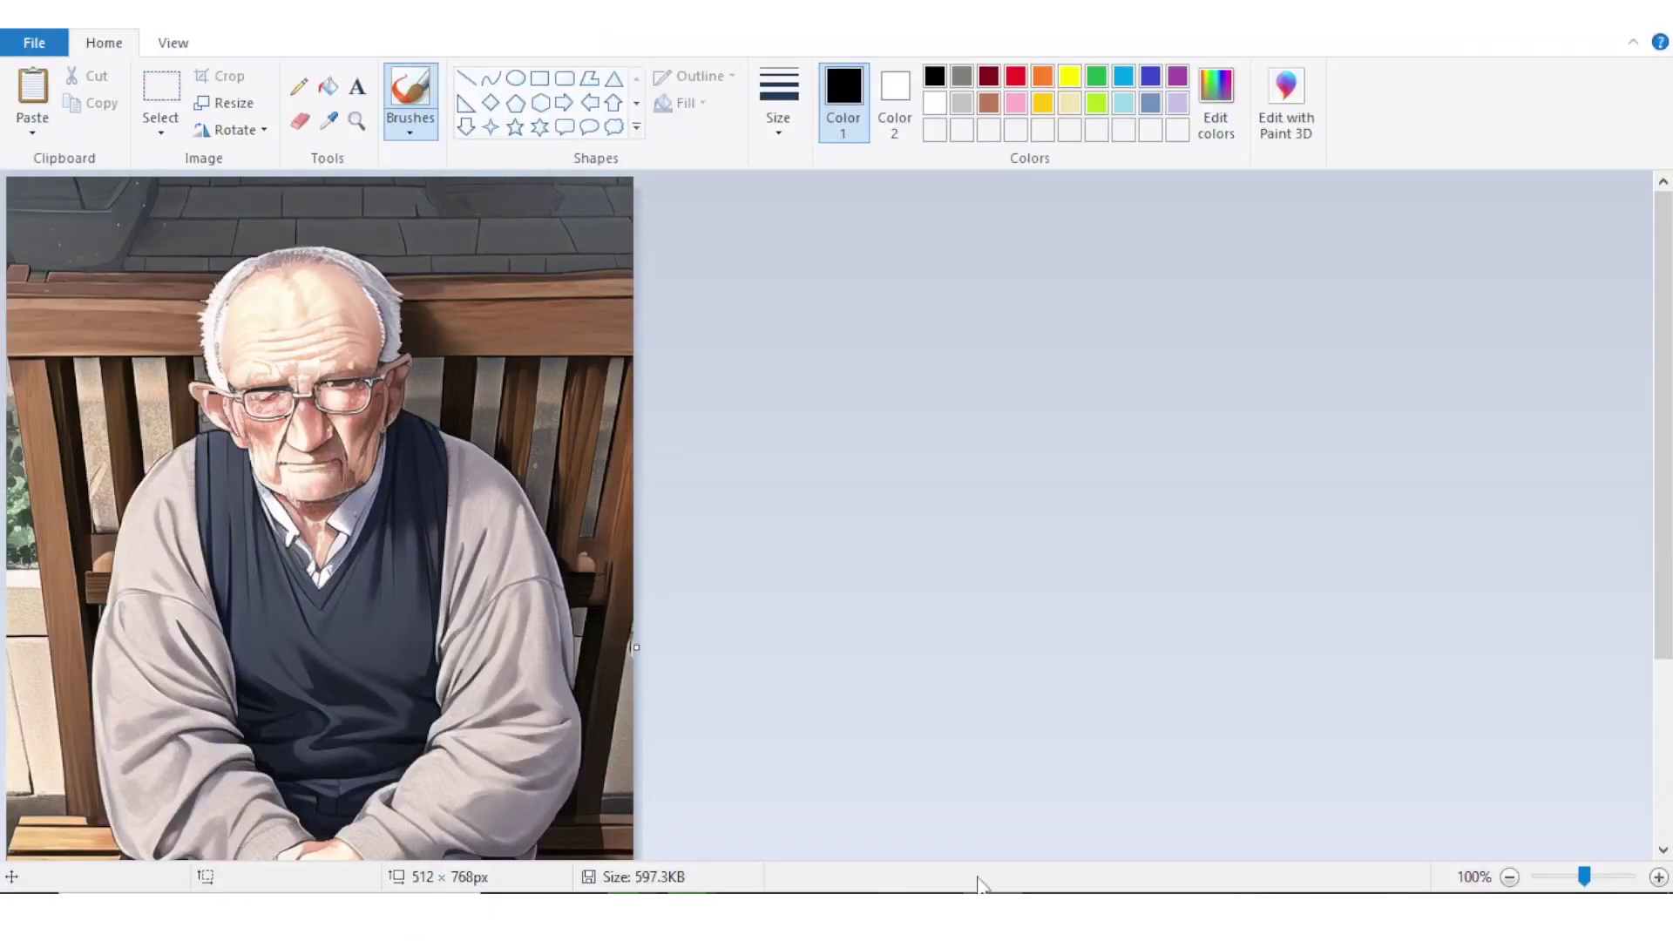
pyautogui.scroll(-5, 1576, 419)
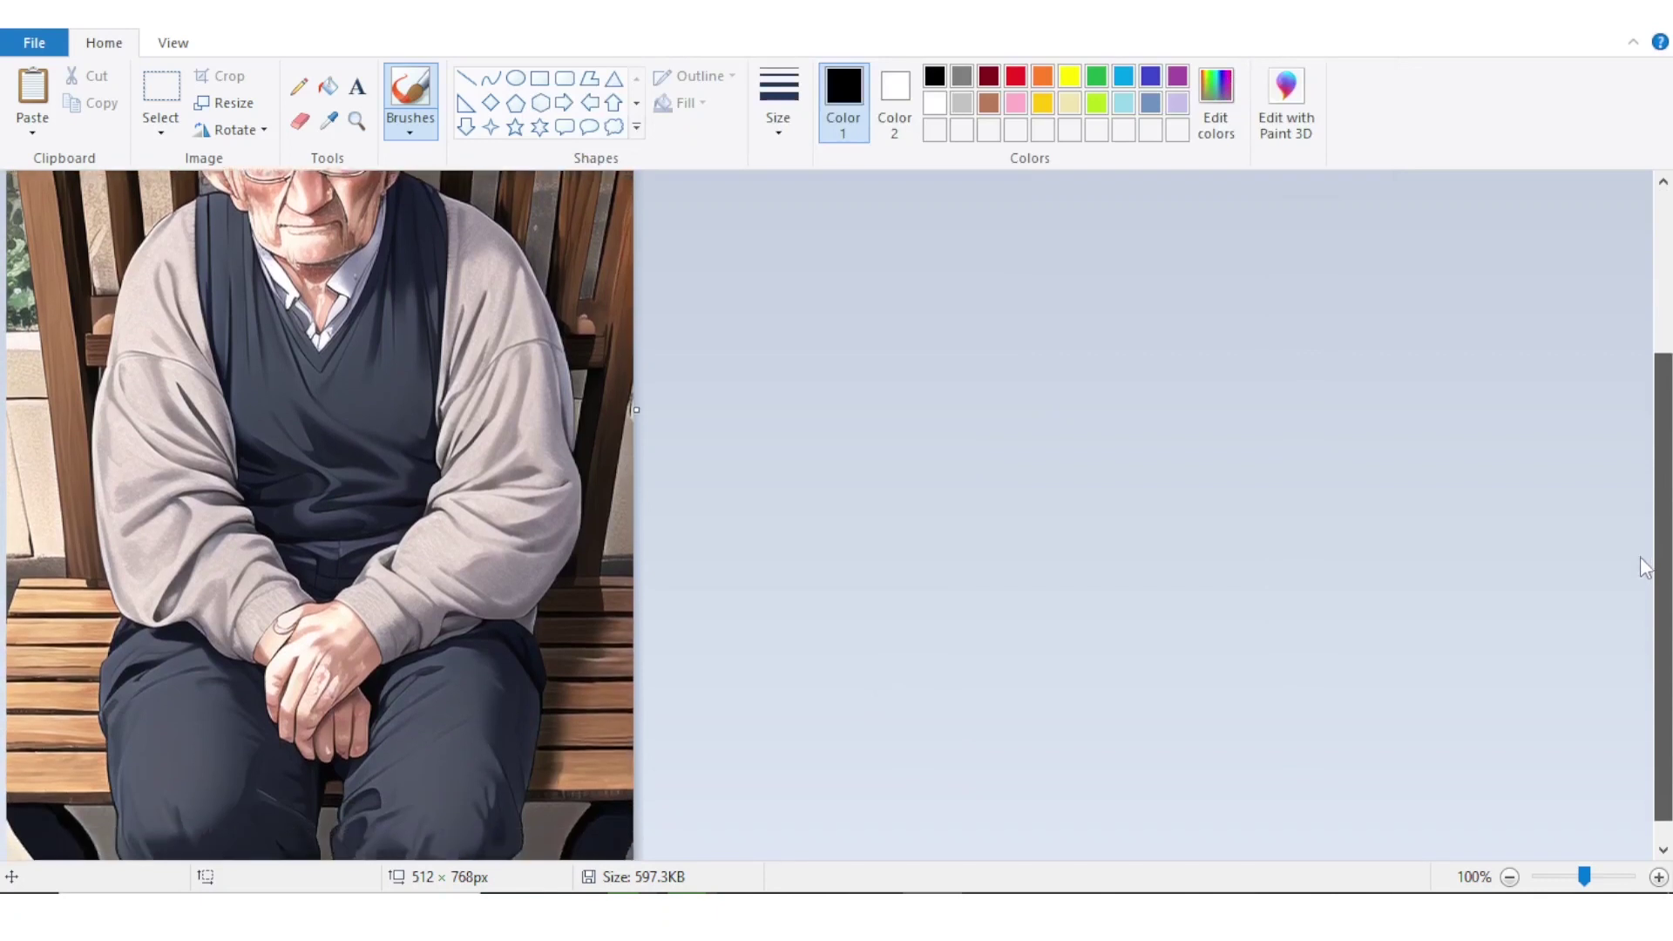
pyautogui.scroll(4, 1638, 523)
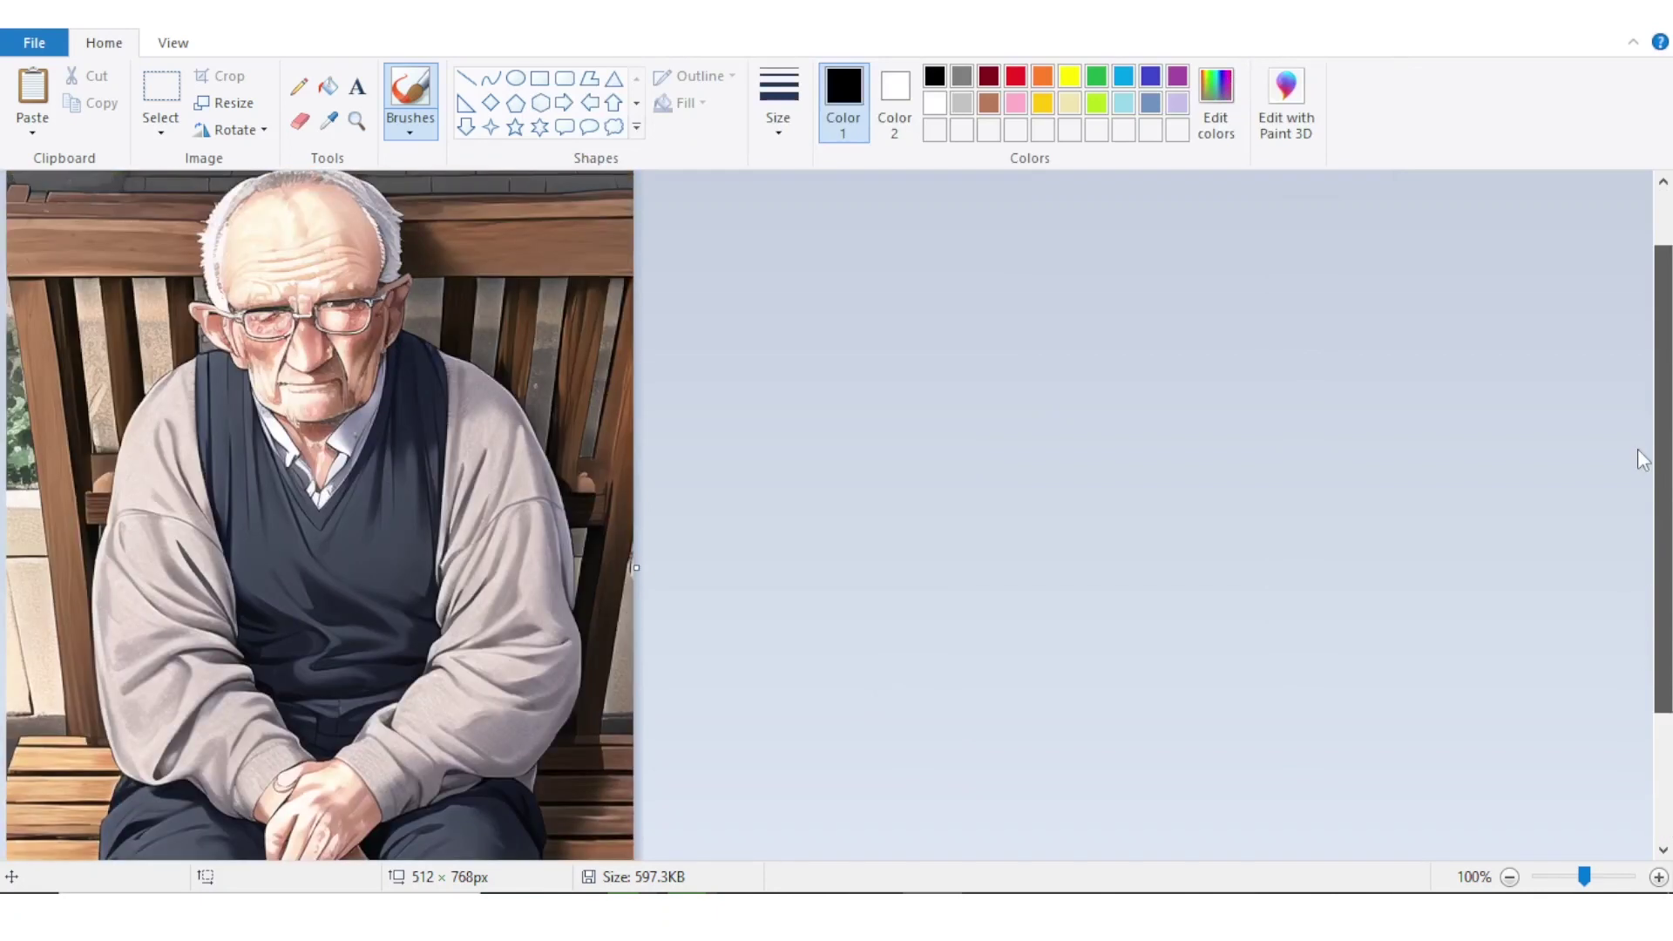
pyautogui.scroll(2, 1643, 460)
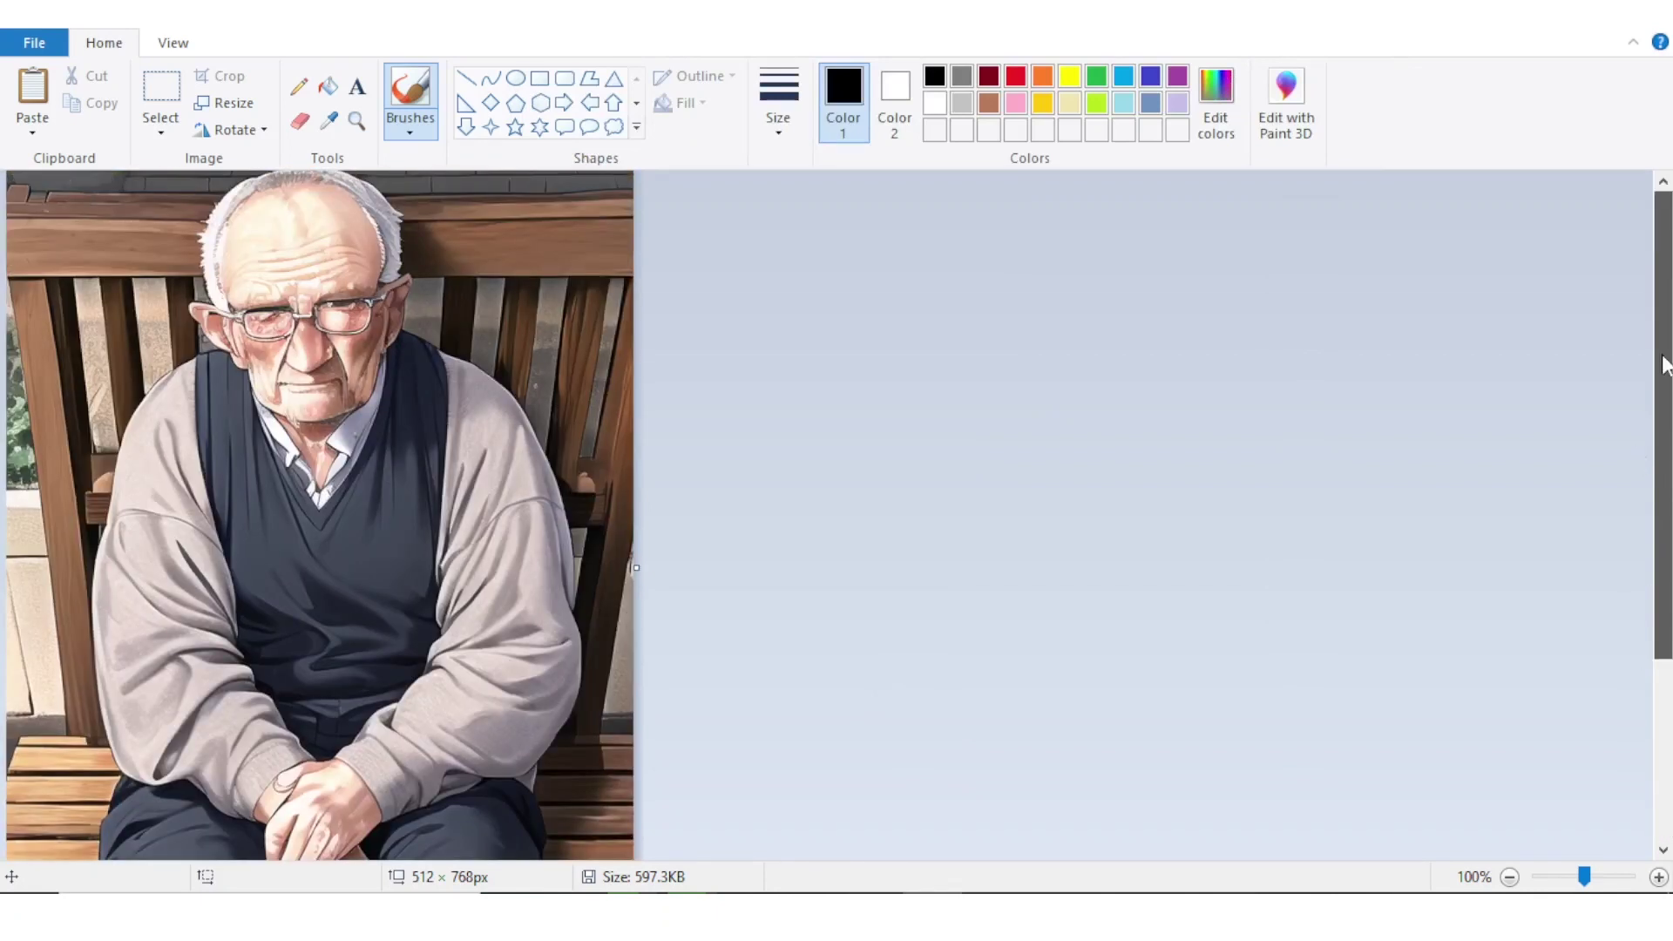